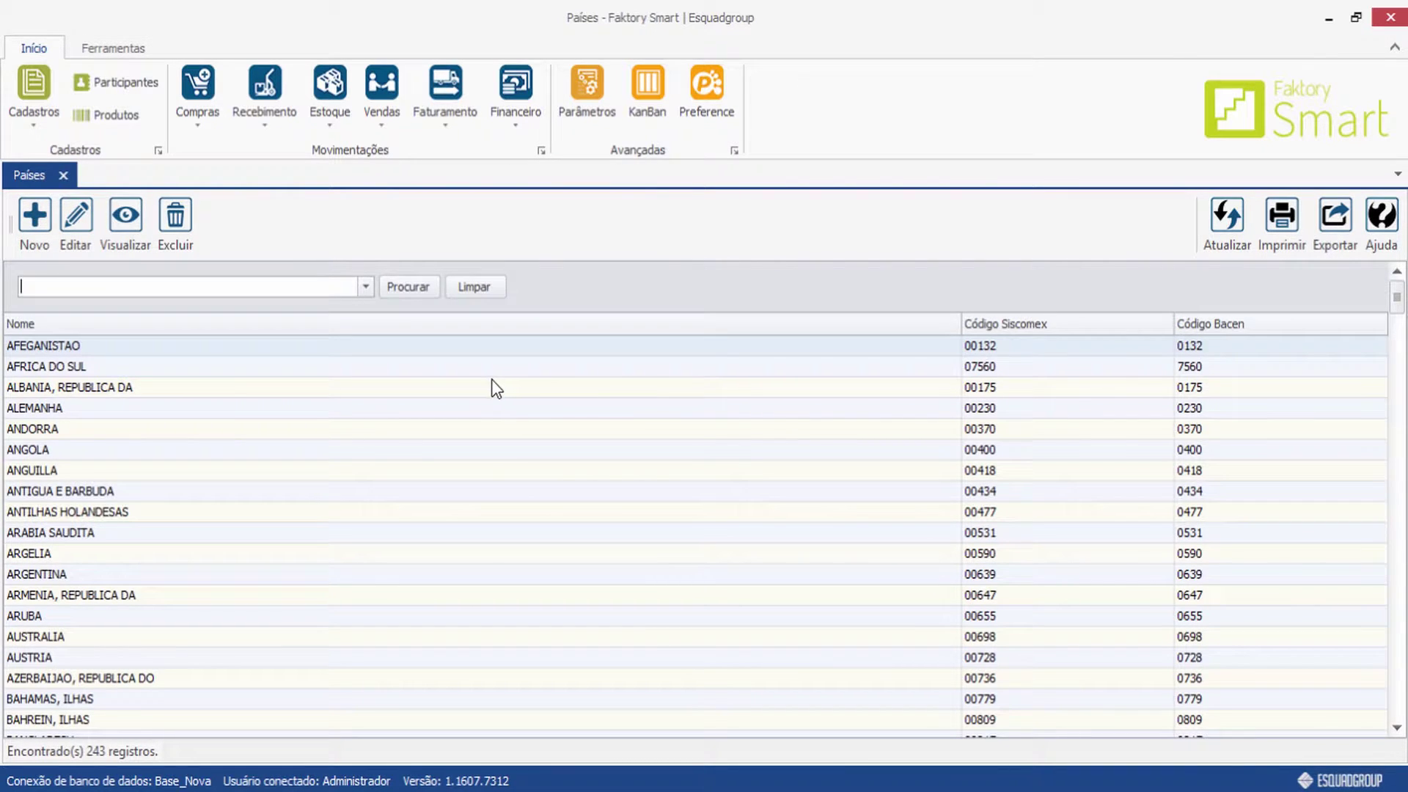
Scroll through the Países list of 243 countries, then start a new country entry.
scroll(517, 391, down, 14)
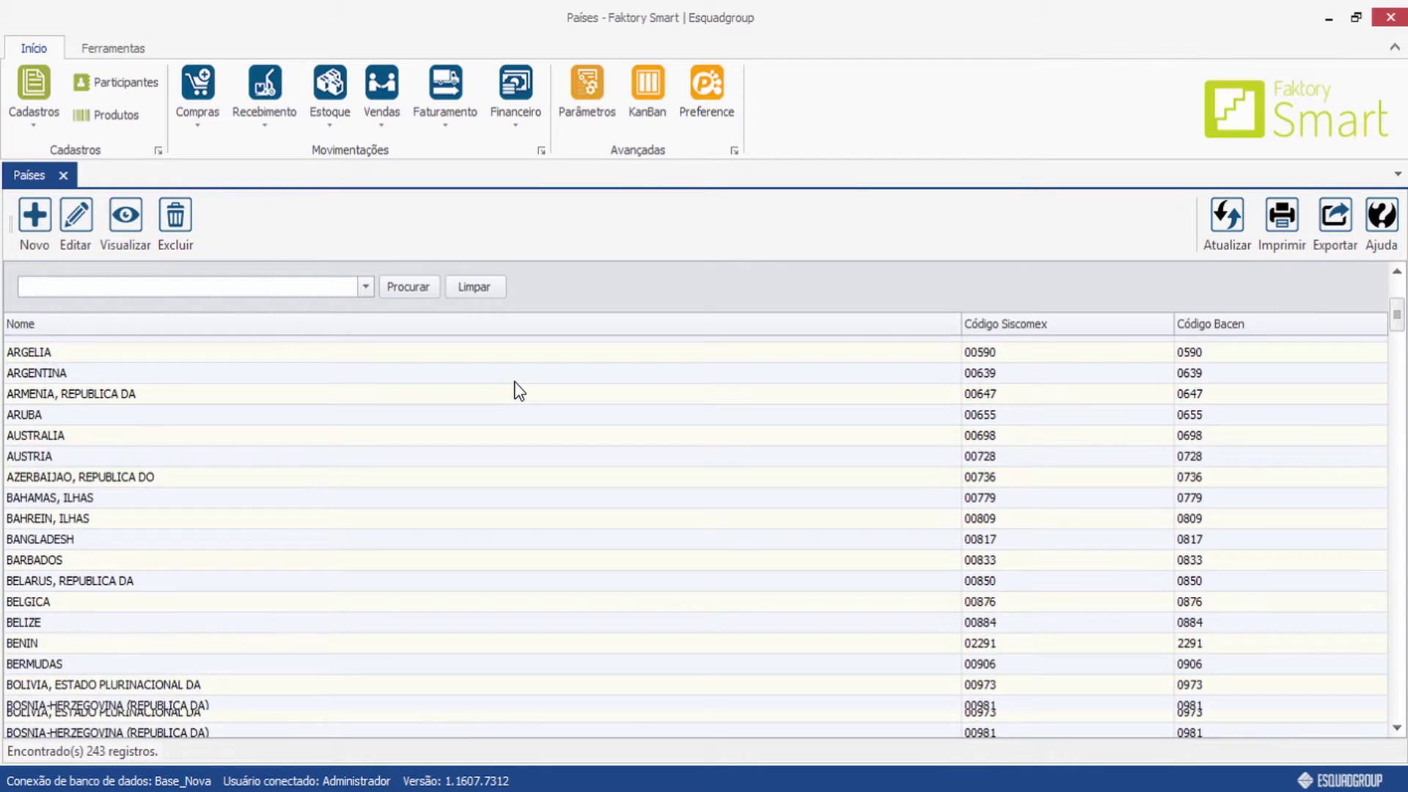
scroll(517, 391, down, 10)
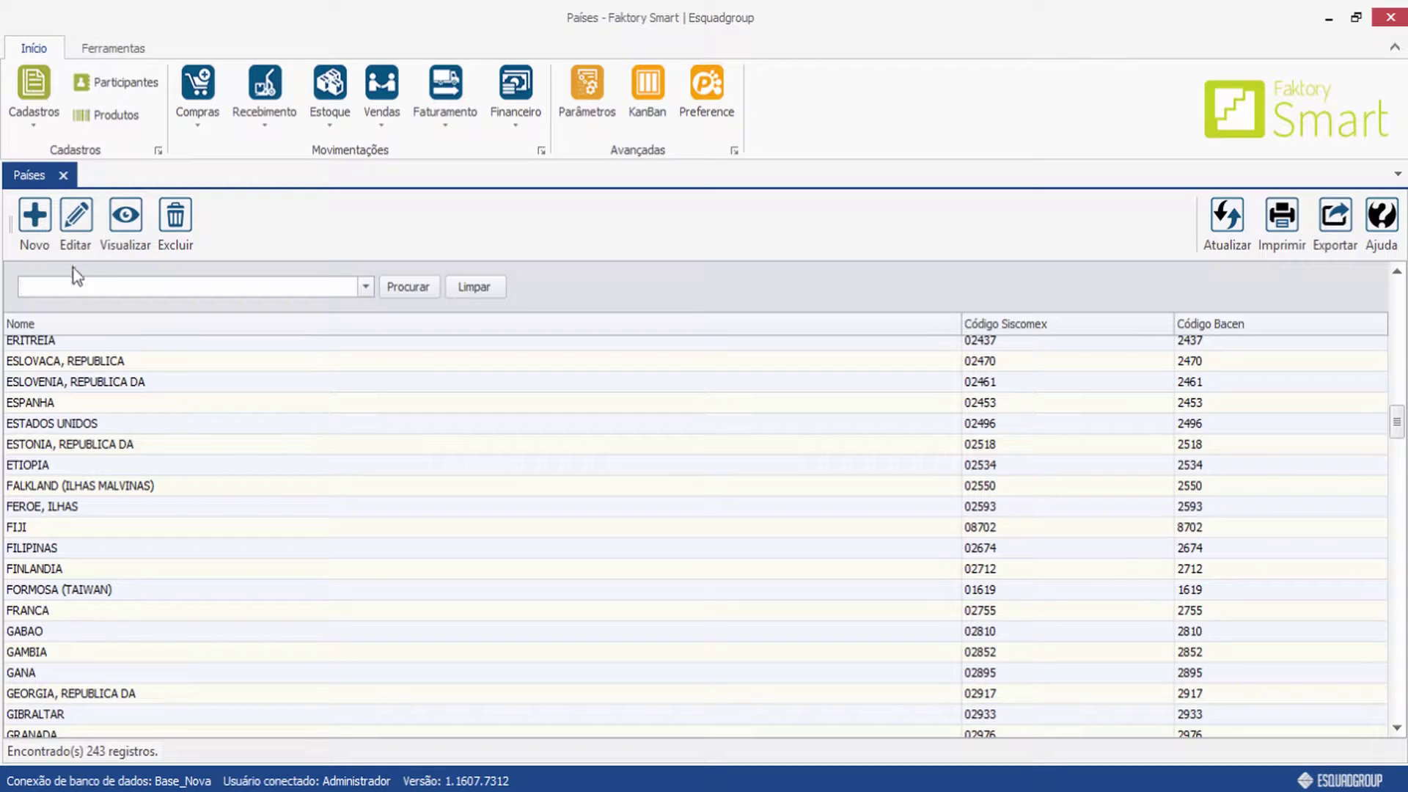
click(34, 223)
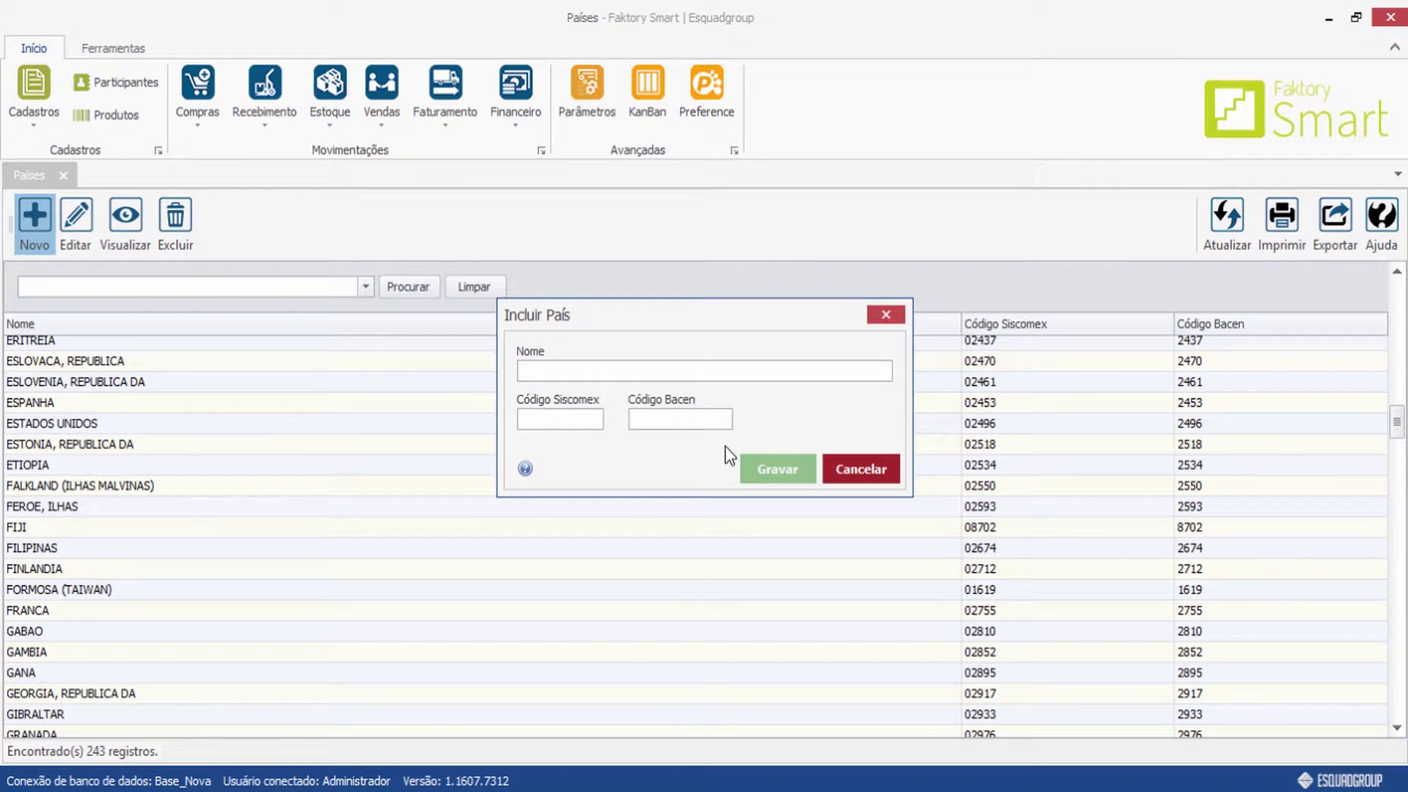
Discard the new country form and view the BRASIL record's Siscomex and Bacen codes.
click(863, 464)
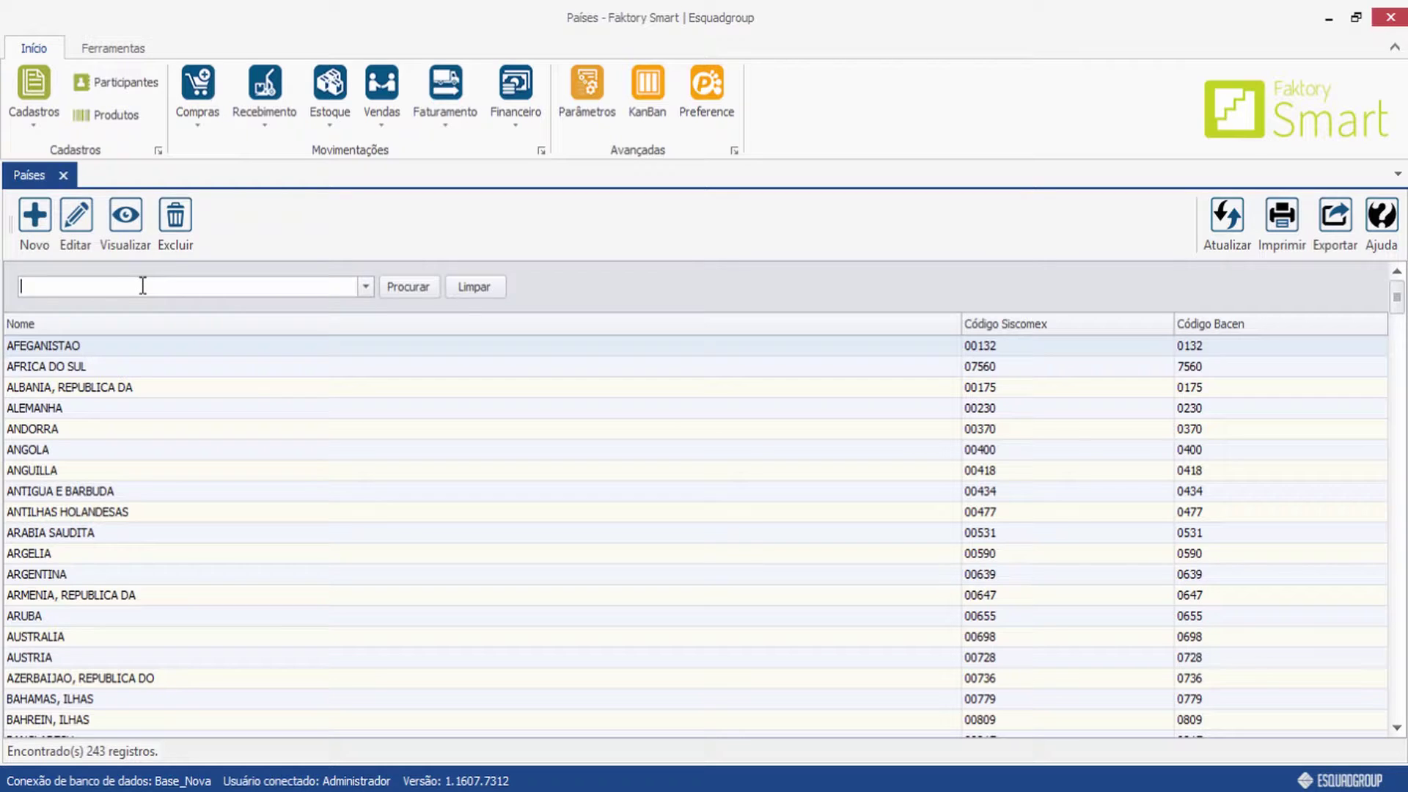
text(brasil)
key(Return)
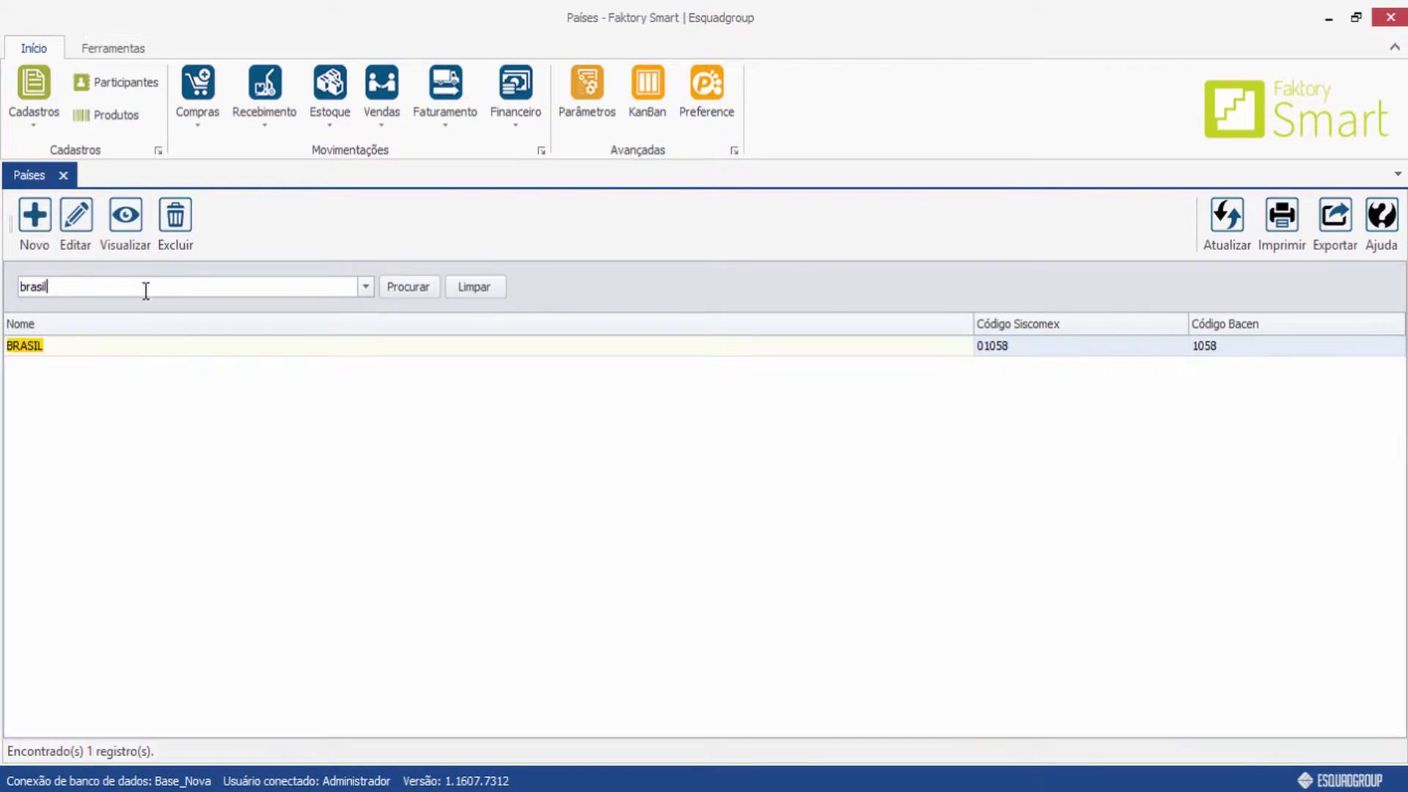
click(125, 220)
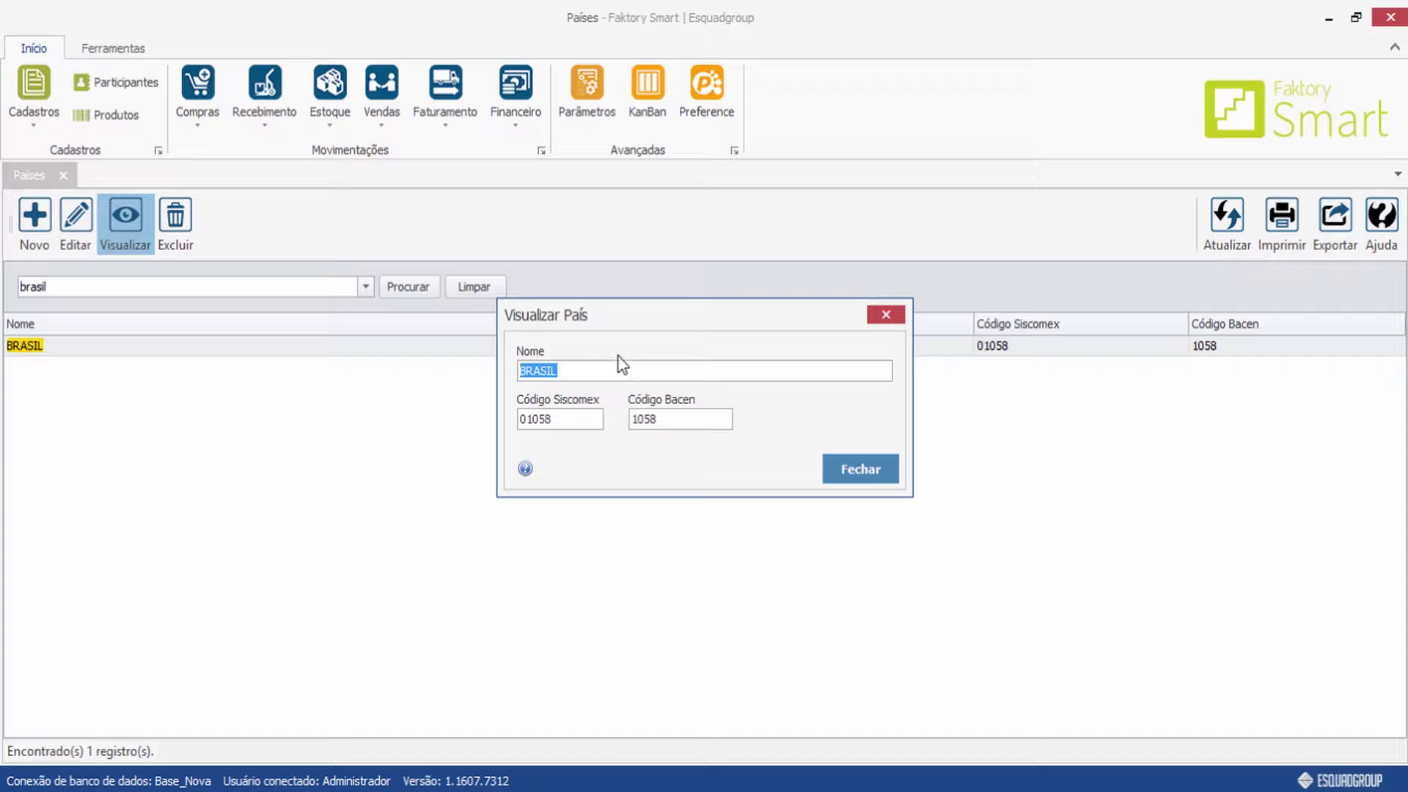
click(874, 473)
Clear the 'brasil' search and close the Países register.
key(BackSpace)
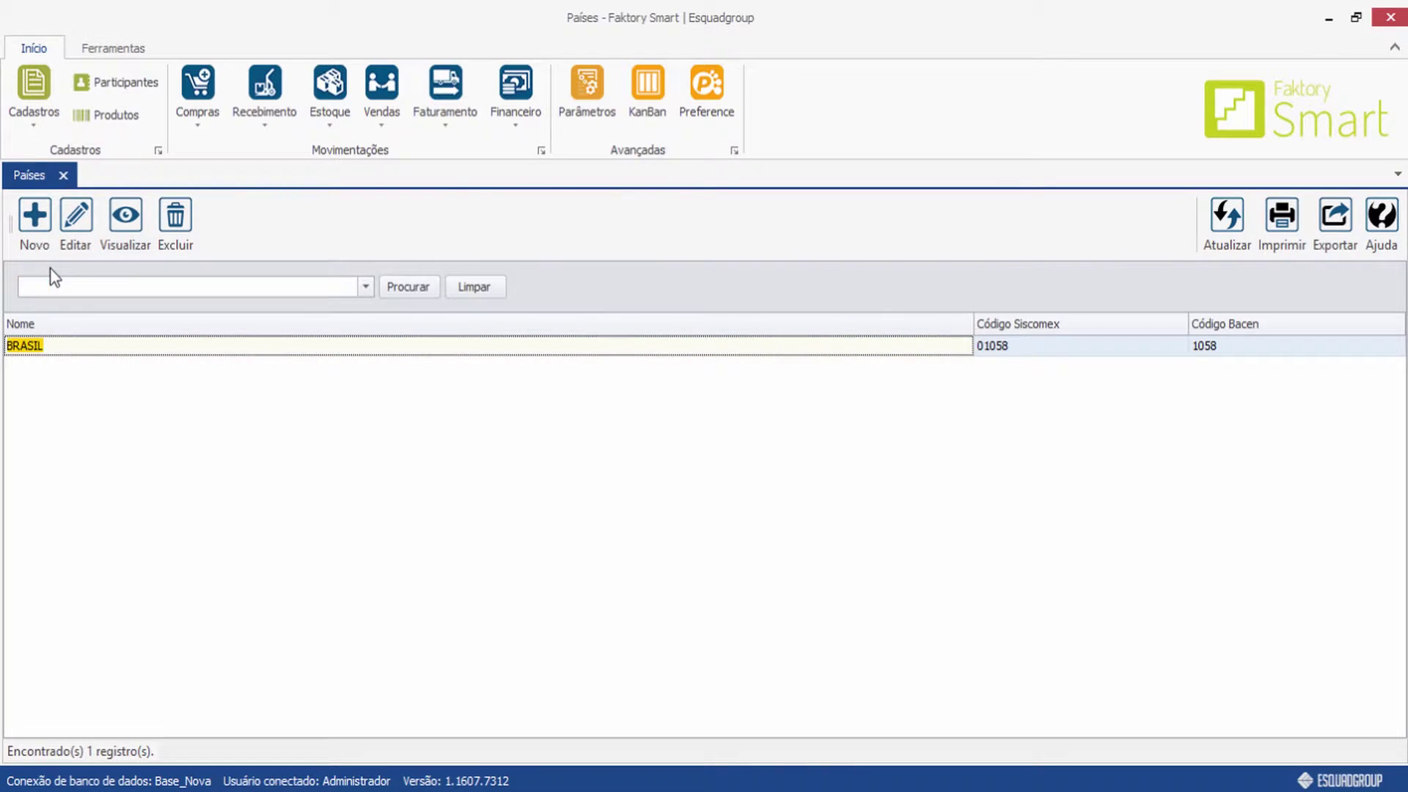
key(Return)
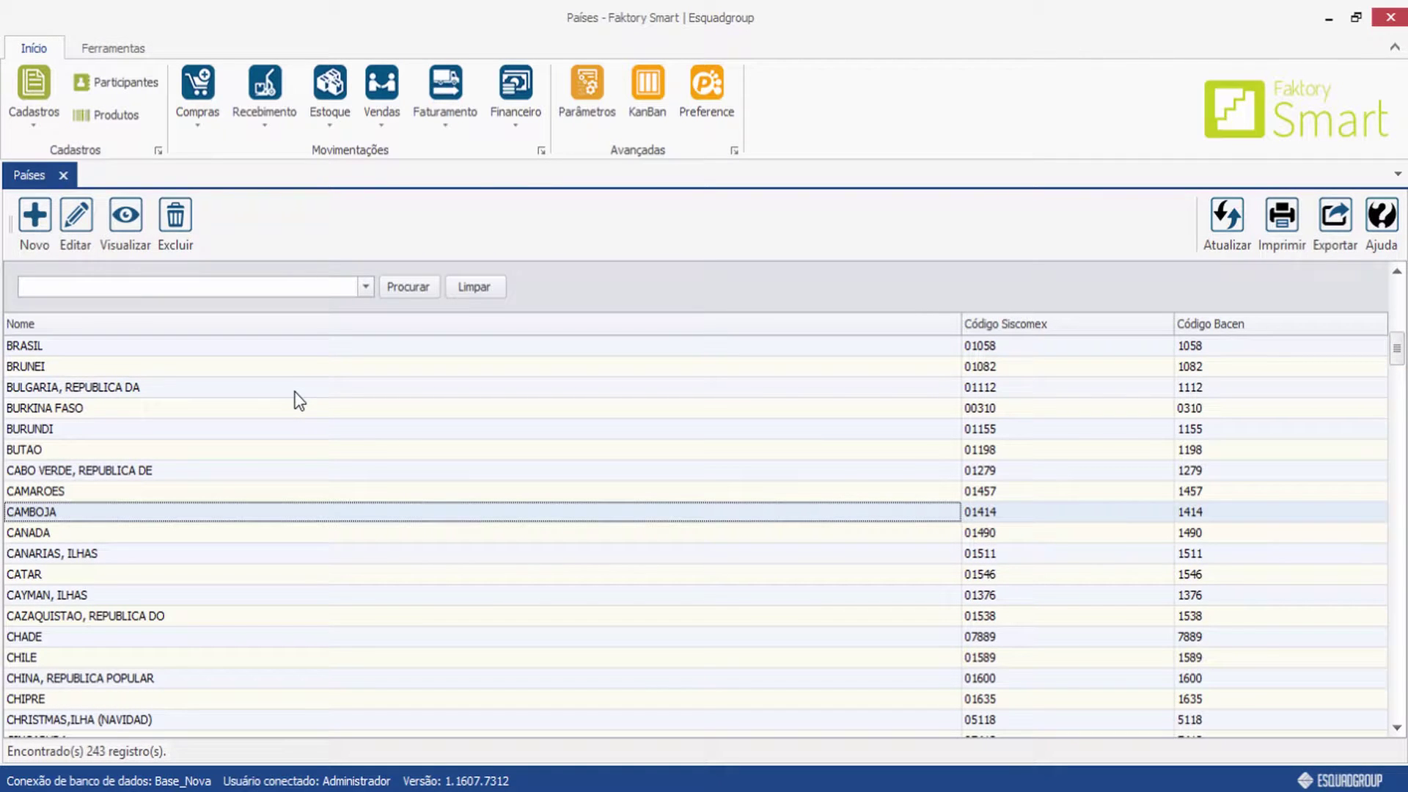
click(63, 175)
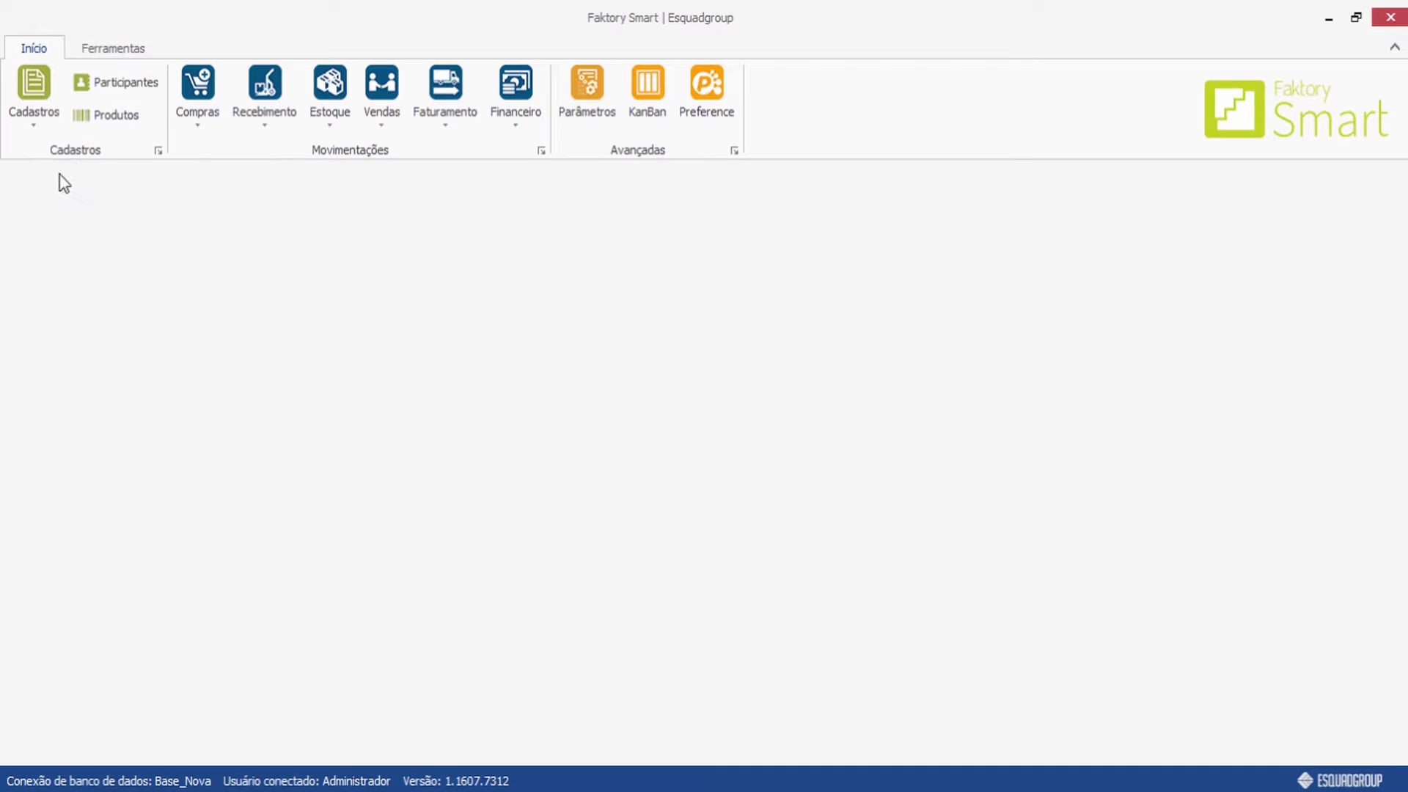
Open Cadastros > Diversos > Estados (28 states) and begin a new state with its country lookup.
click(29, 113)
mouse_move(43, 197)
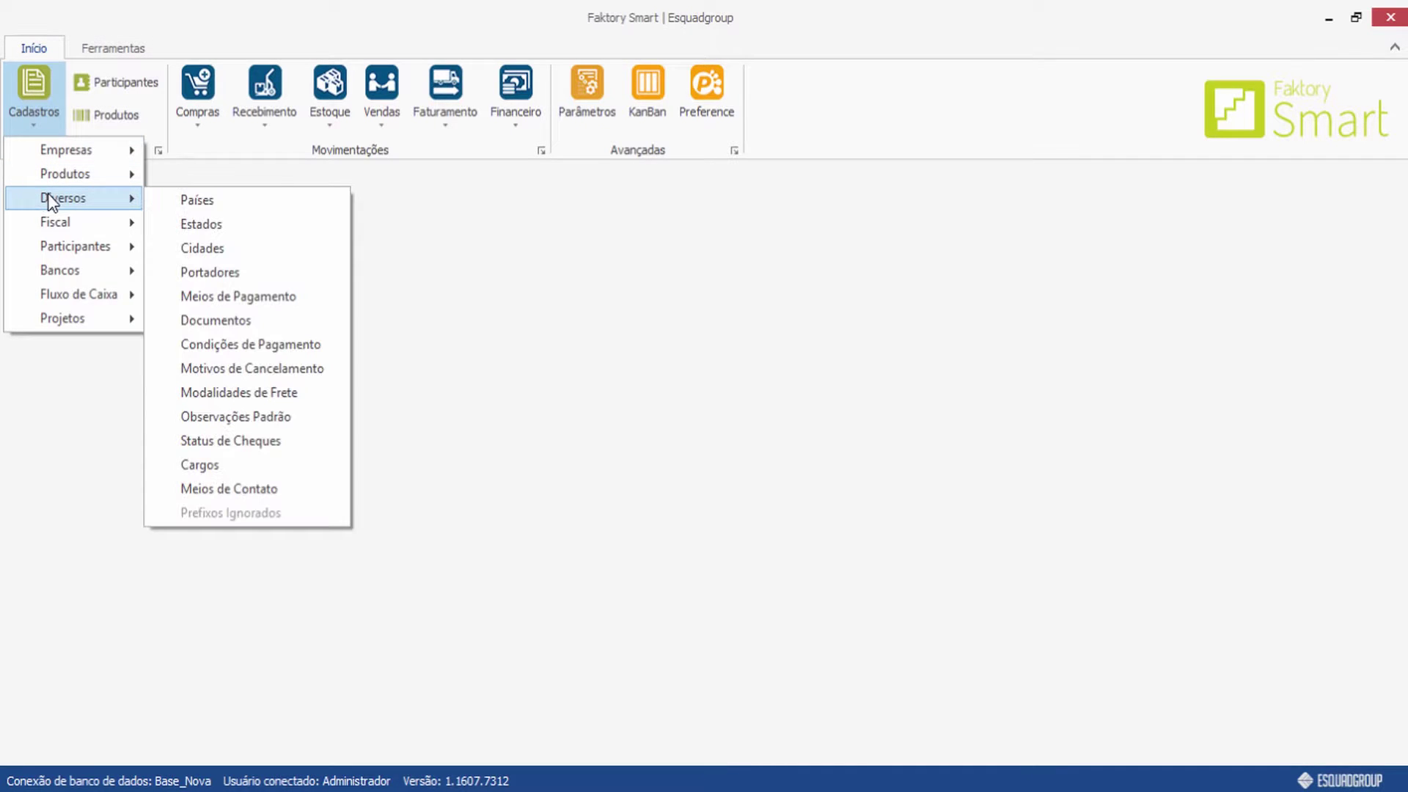
click(222, 223)
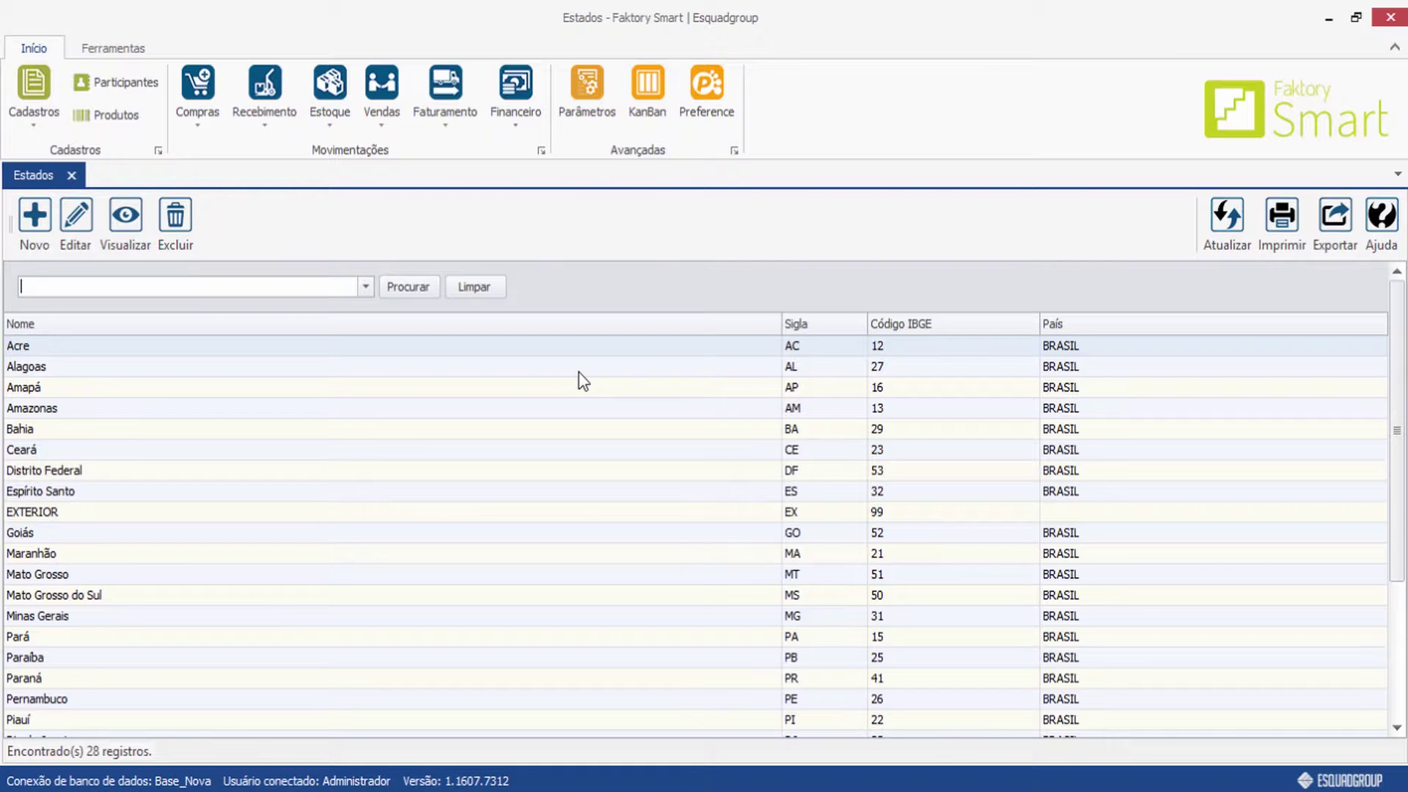
click(33, 224)
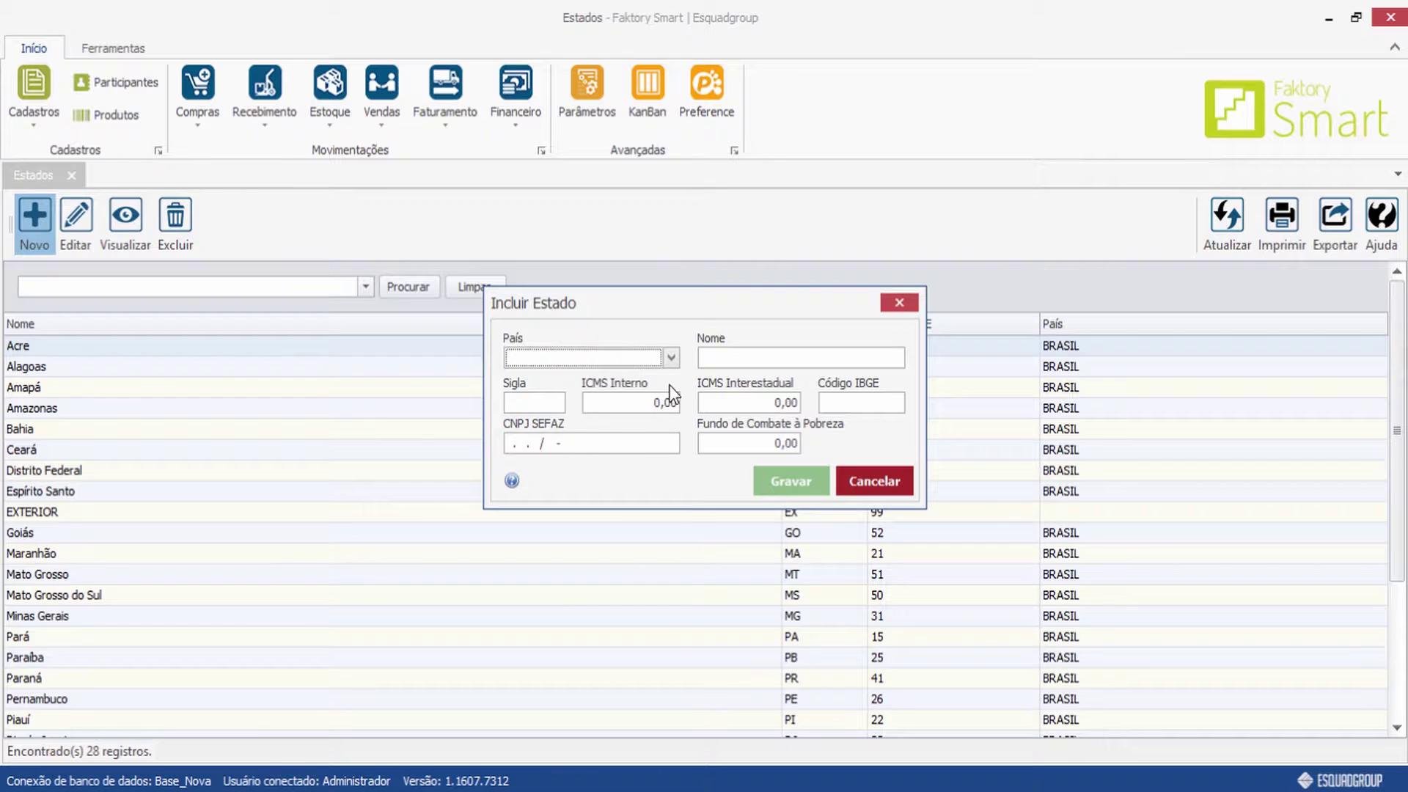
click(671, 359)
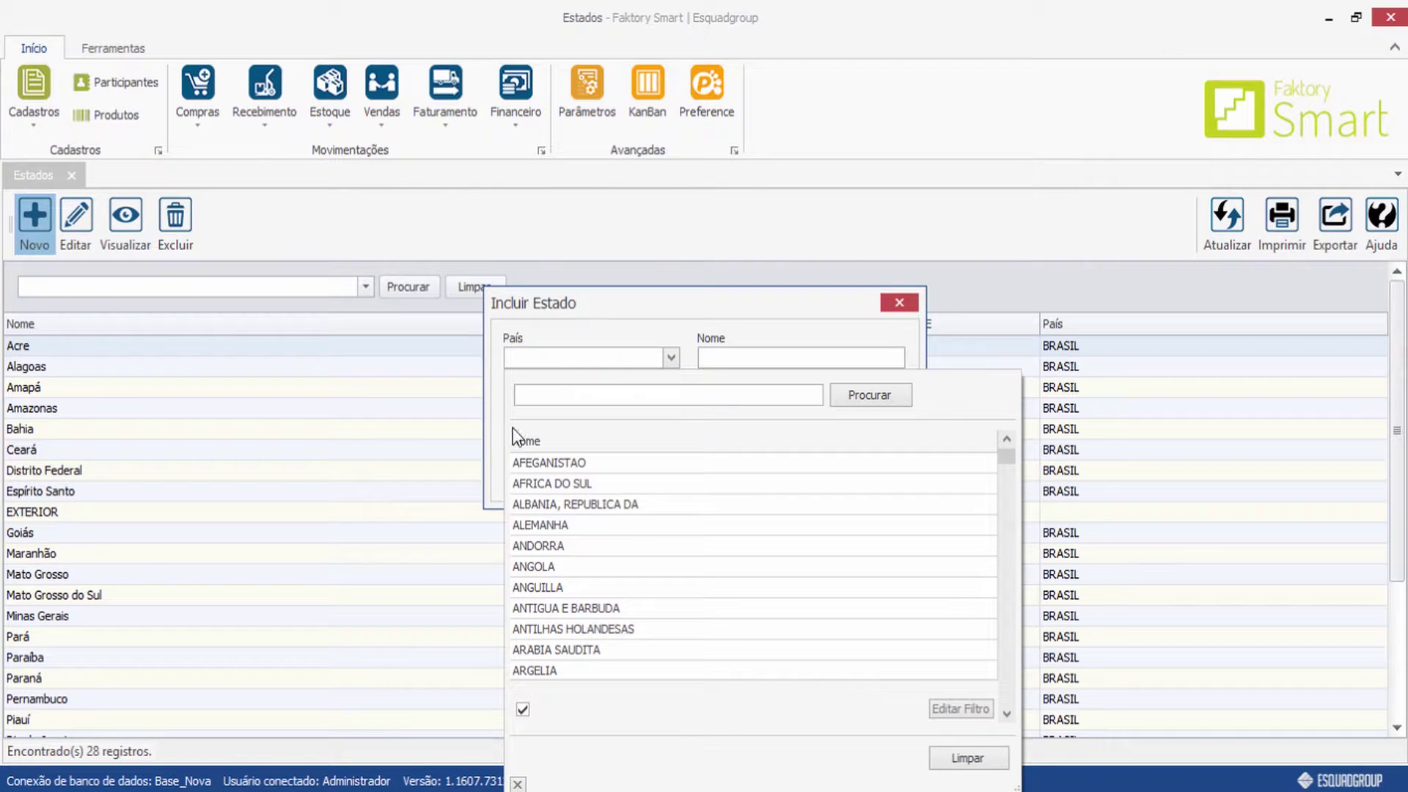
Pick BRASIL as the draft state's country, then cancel the draft.
scroll(653, 531, down, 1)
text(bra)
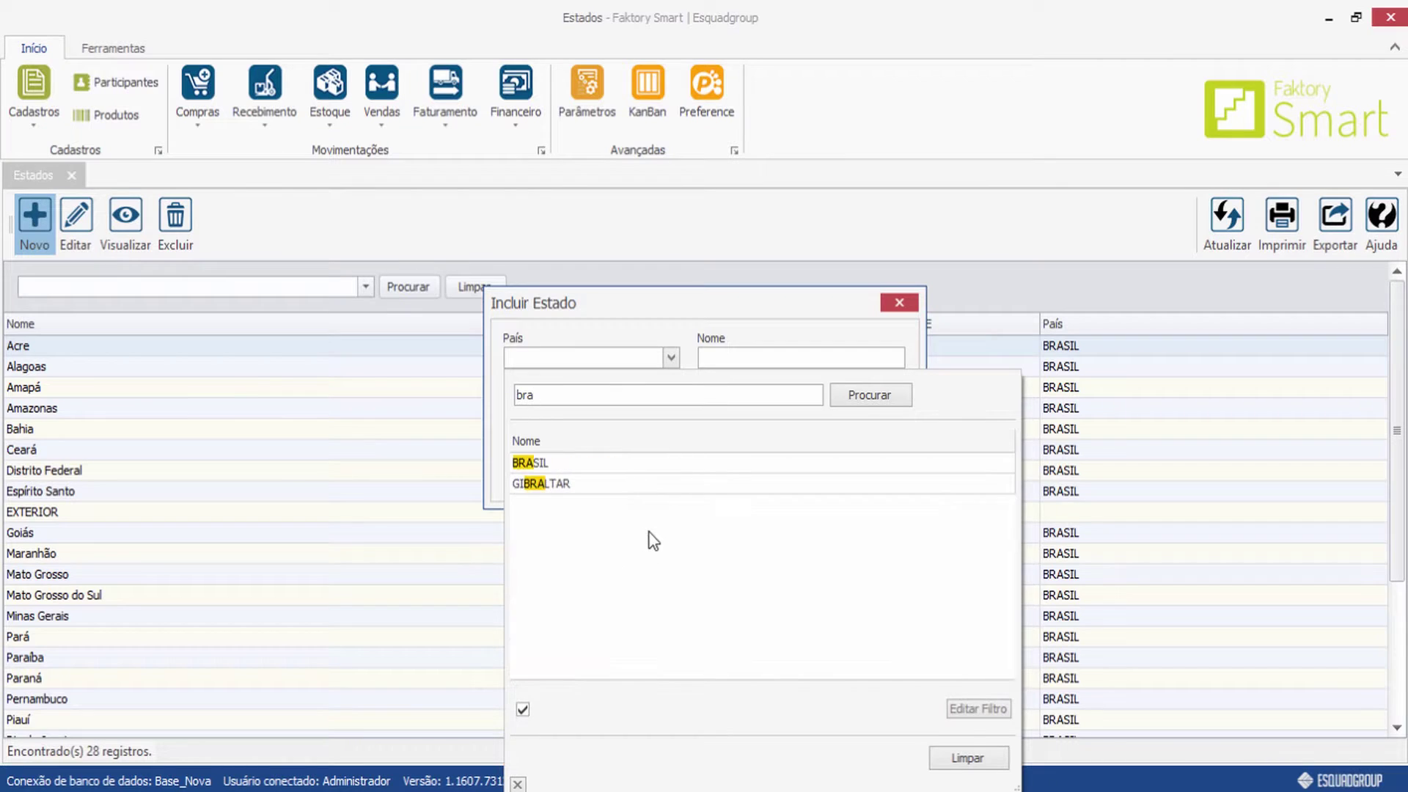
click(594, 464)
click(726, 358)
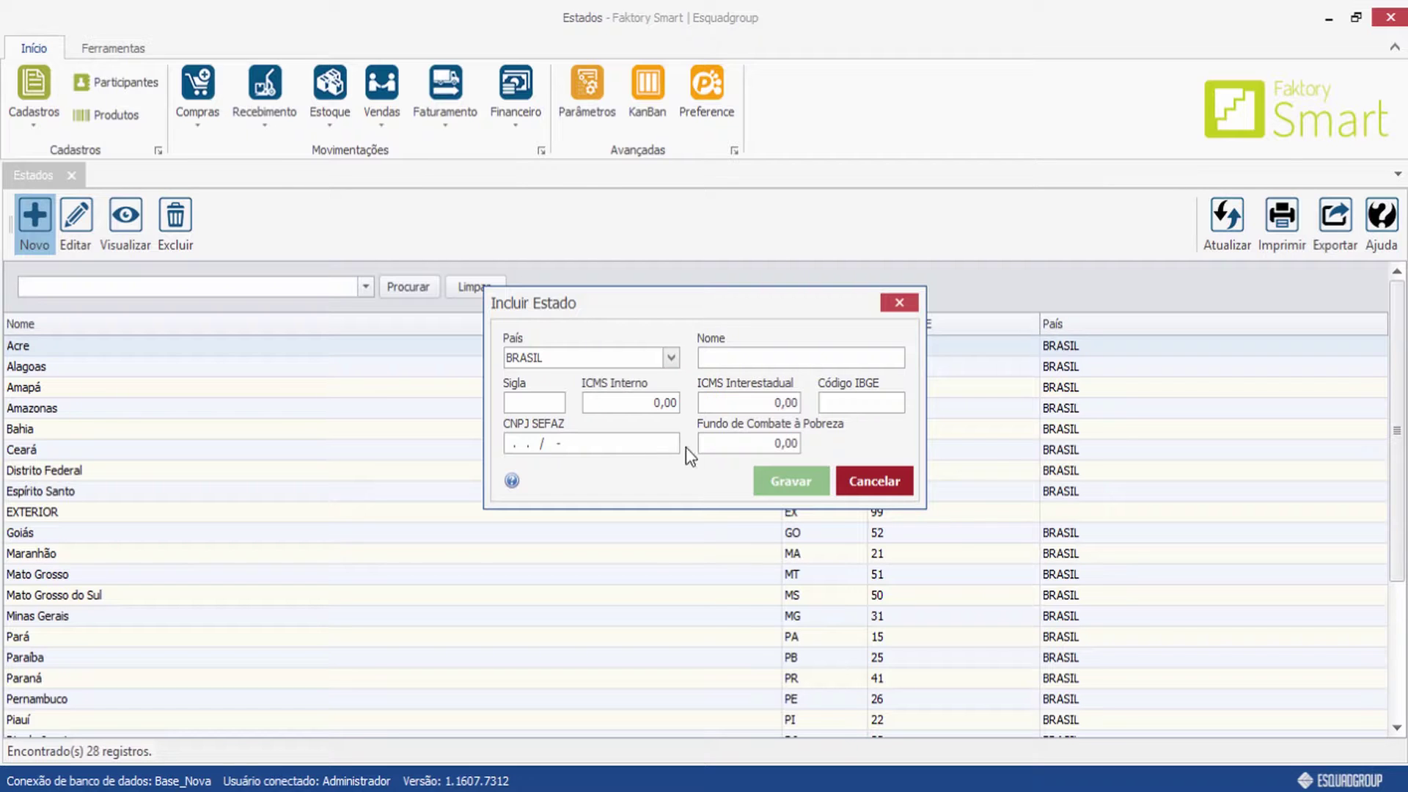
click(865, 483)
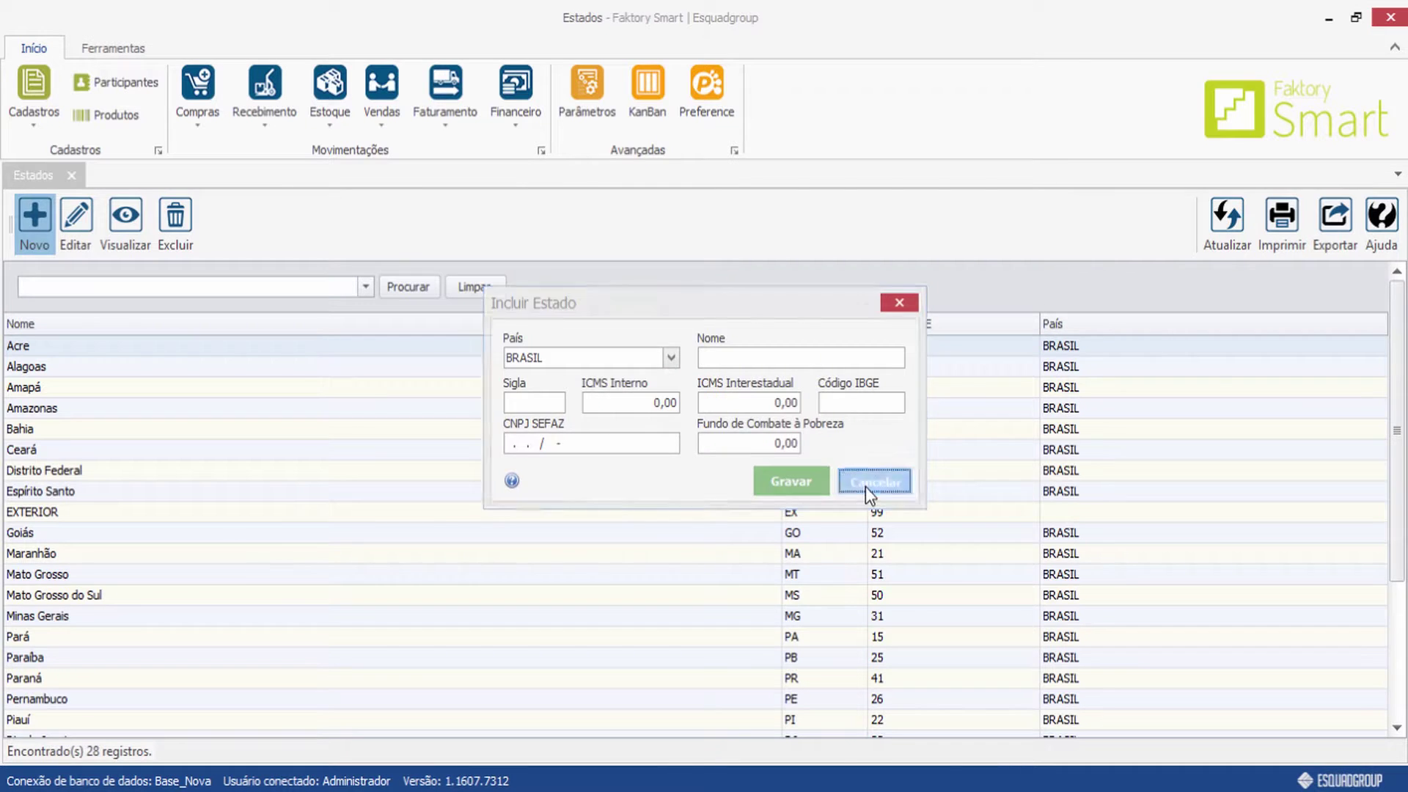
View Mato Grosso's state record, then close the Estados register.
double_click(99, 575)
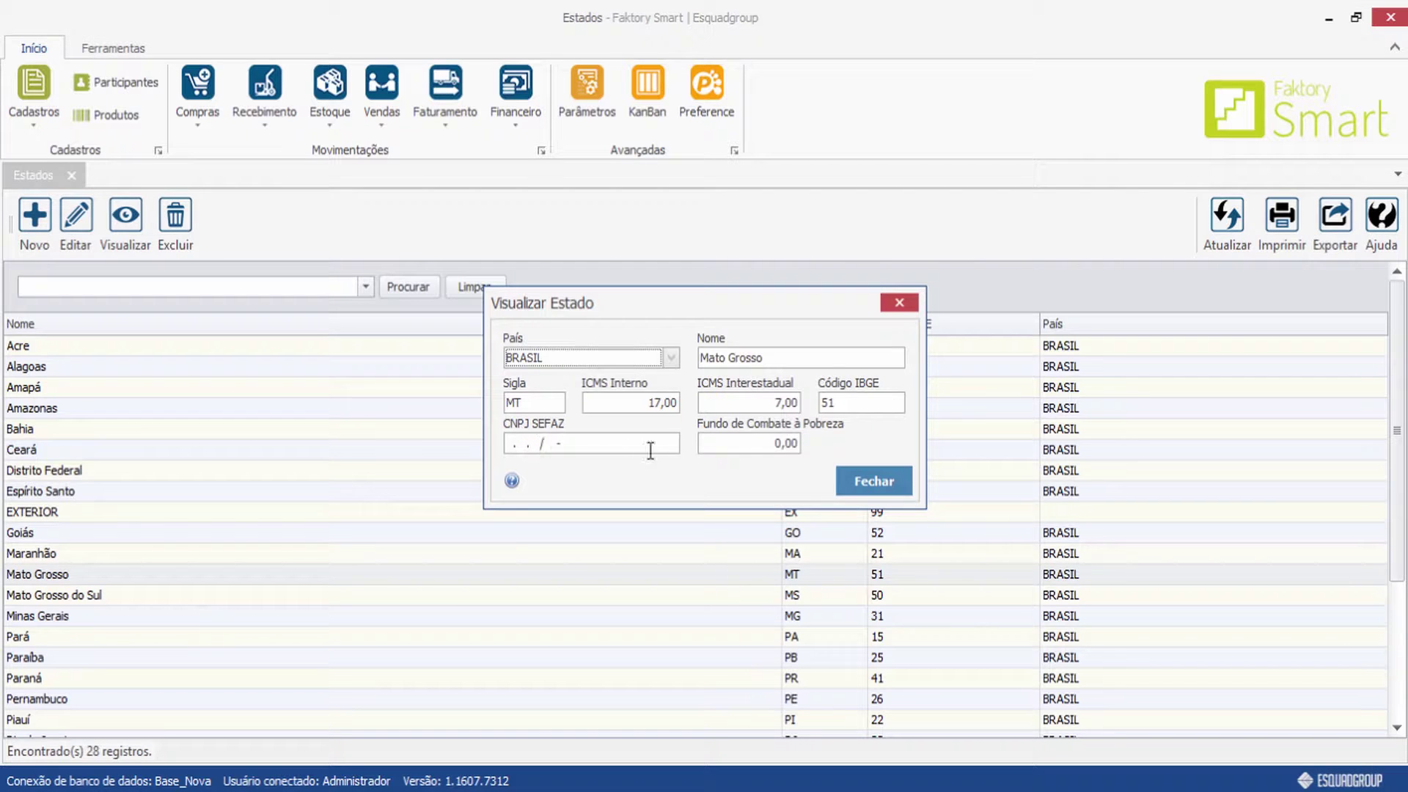
click(898, 303)
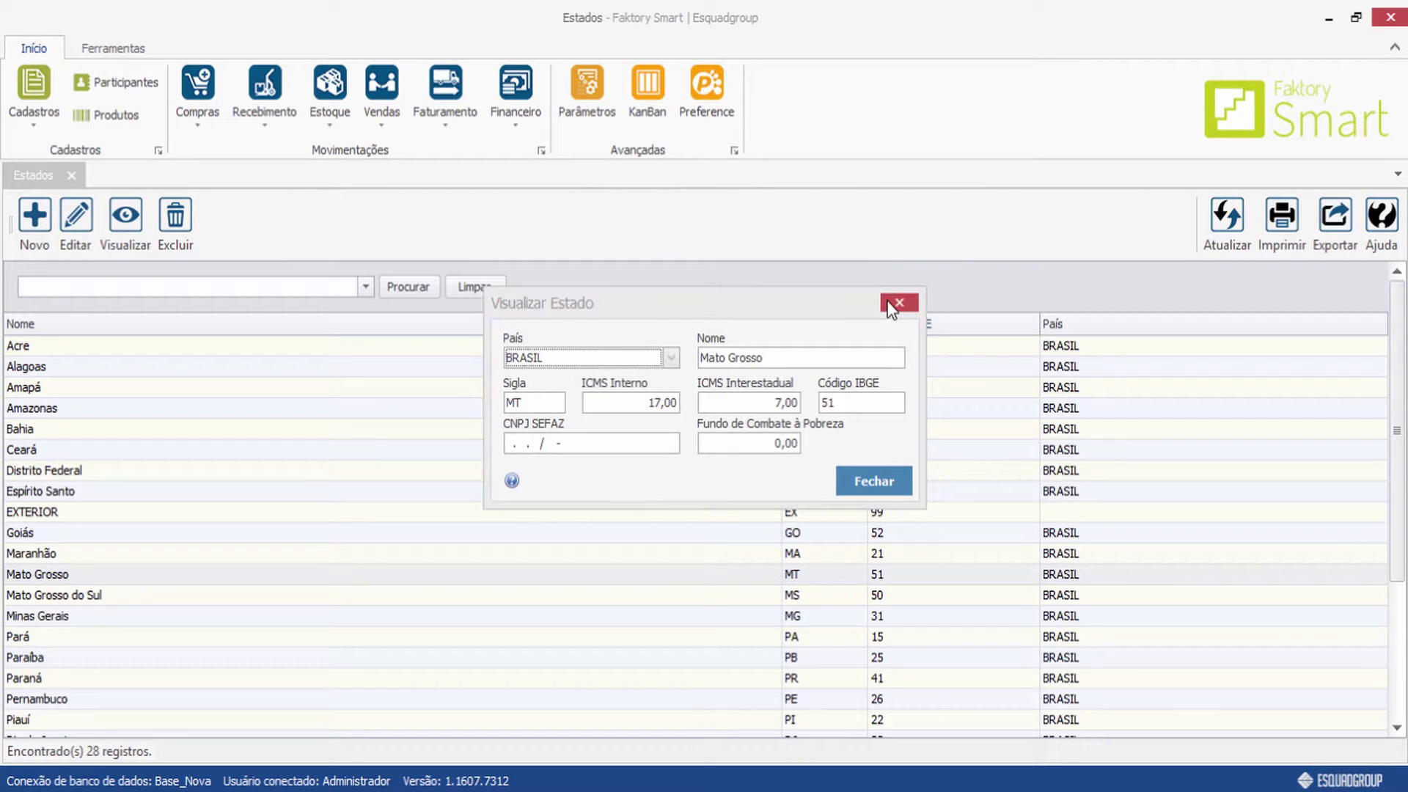
click(71, 175)
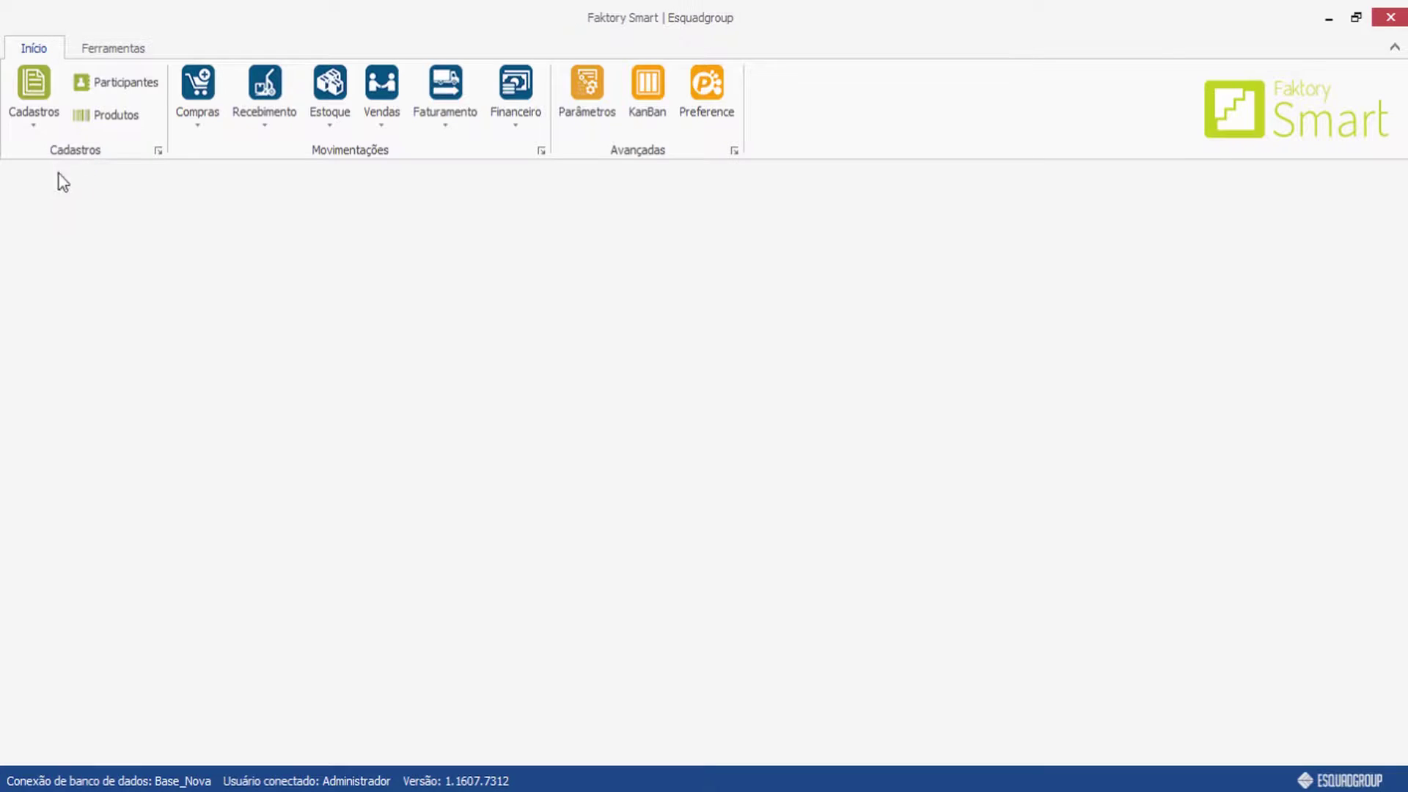
Open the Cidades register of 5571 cities from Cadastros > Diversos.
click(43, 103)
mouse_move(47, 193)
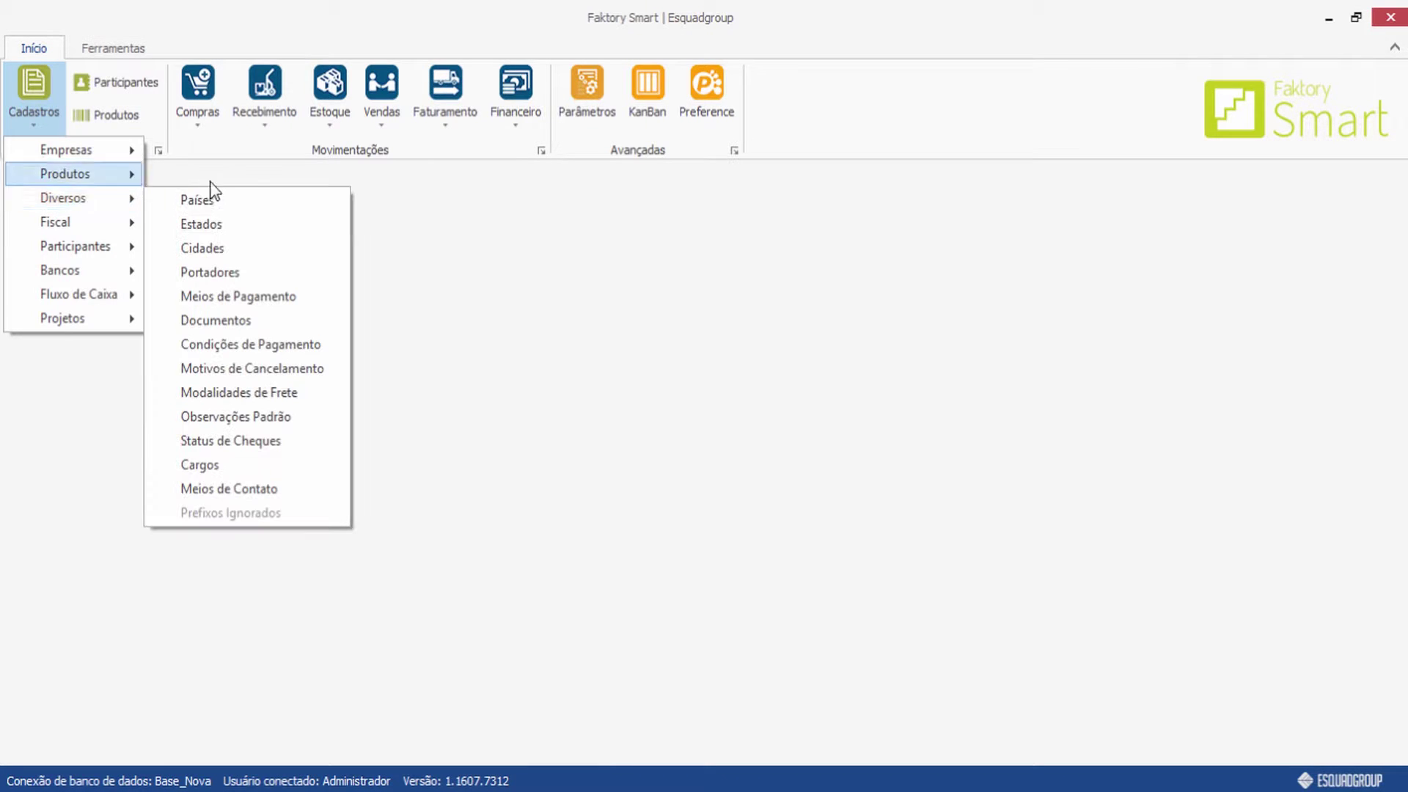
click(244, 249)
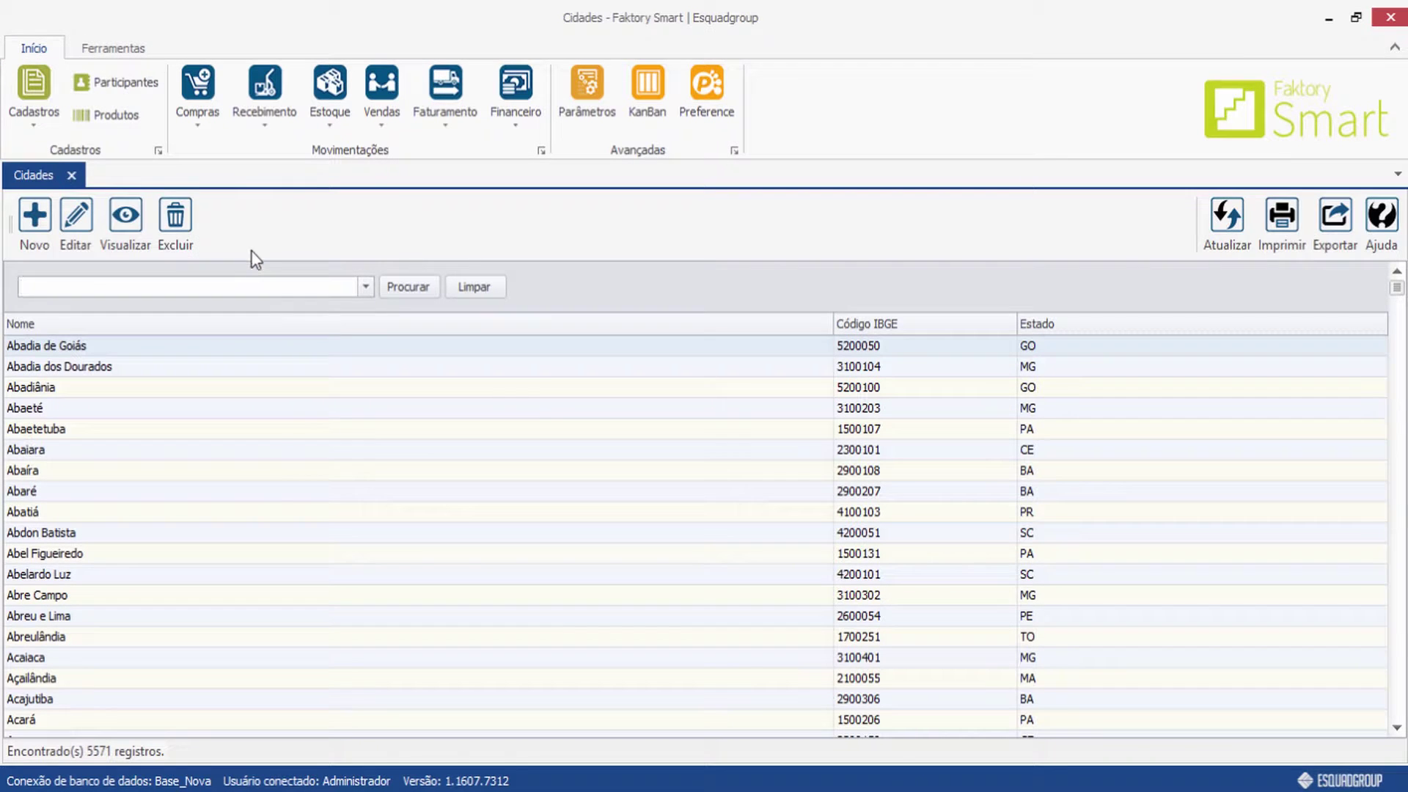
click(317, 474)
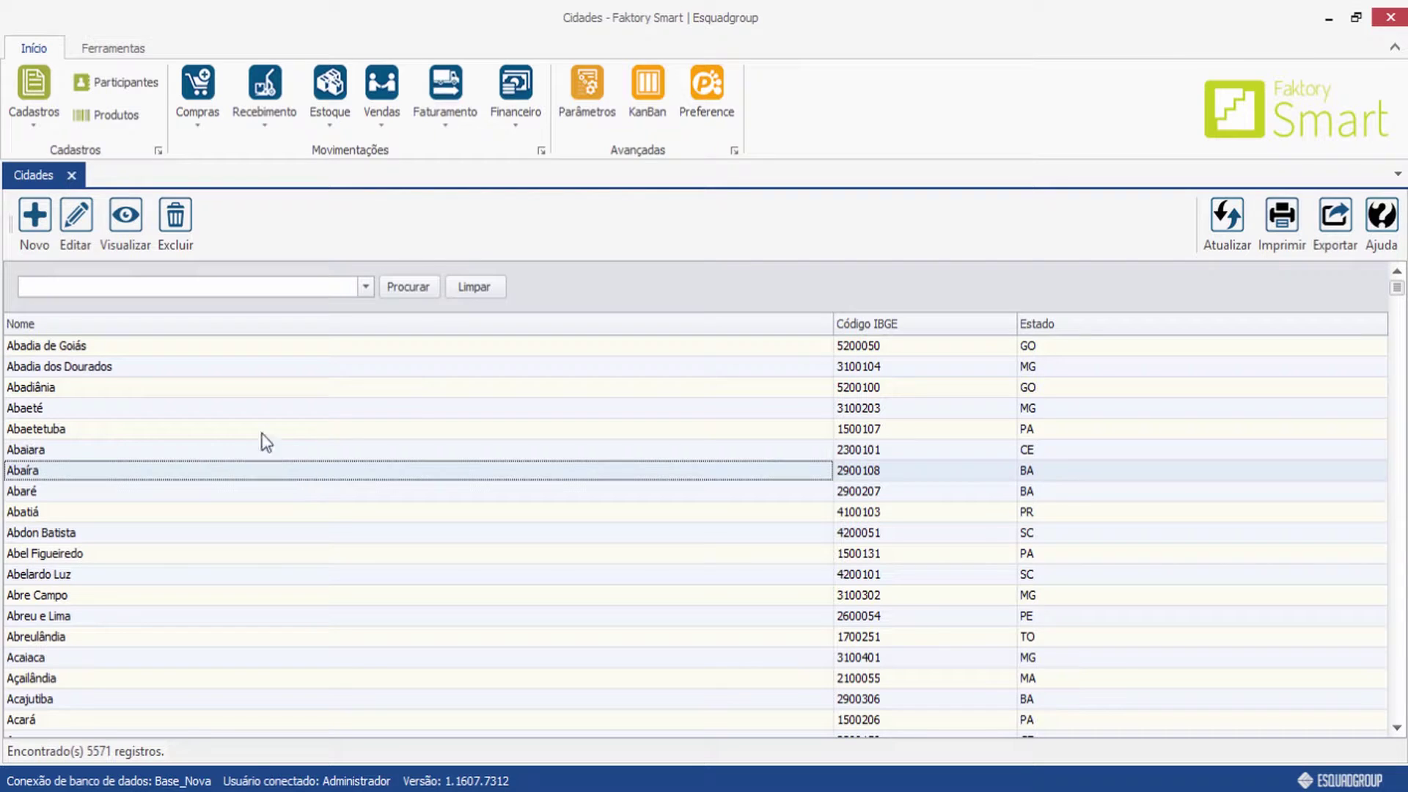
Start a new city named Sorocaba with IBGE code 3552205.
click(35, 223)
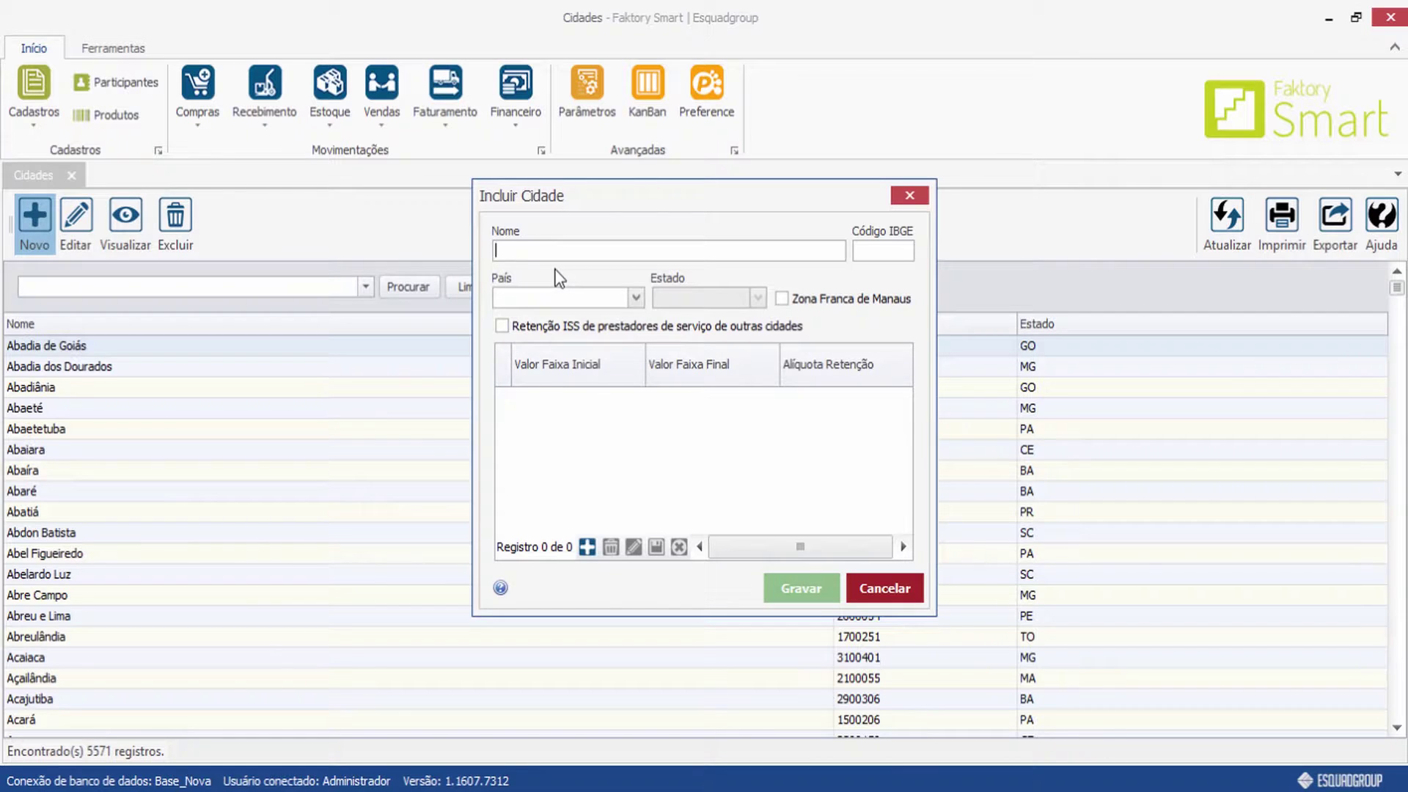
text(Sorocaba)
key(Tab)
text(3552205)
Set the Sorocaba city's country to BRASIL.
click(636, 299)
scroll(631, 434, down, 1)
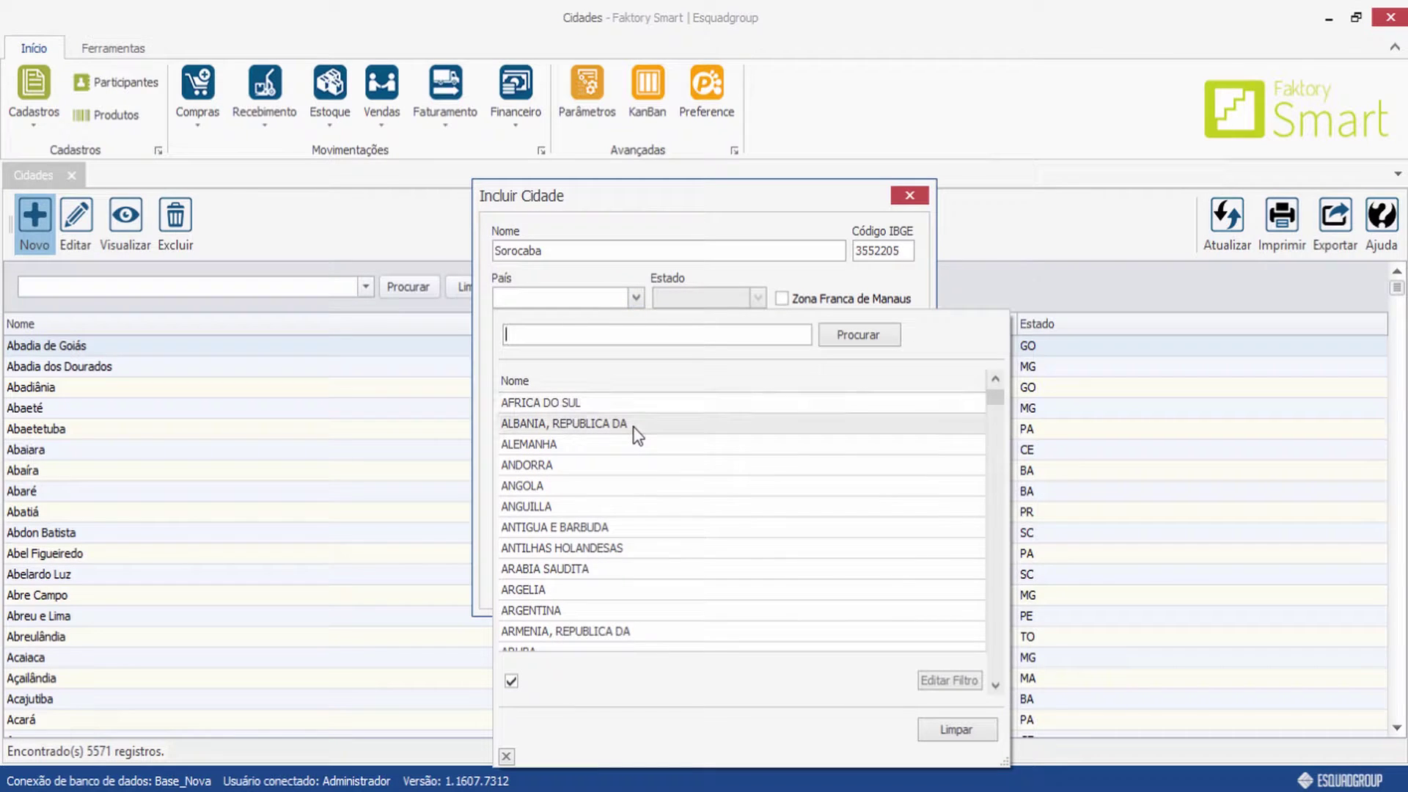
text(brasil)
key(Return)
double_click(561, 404)
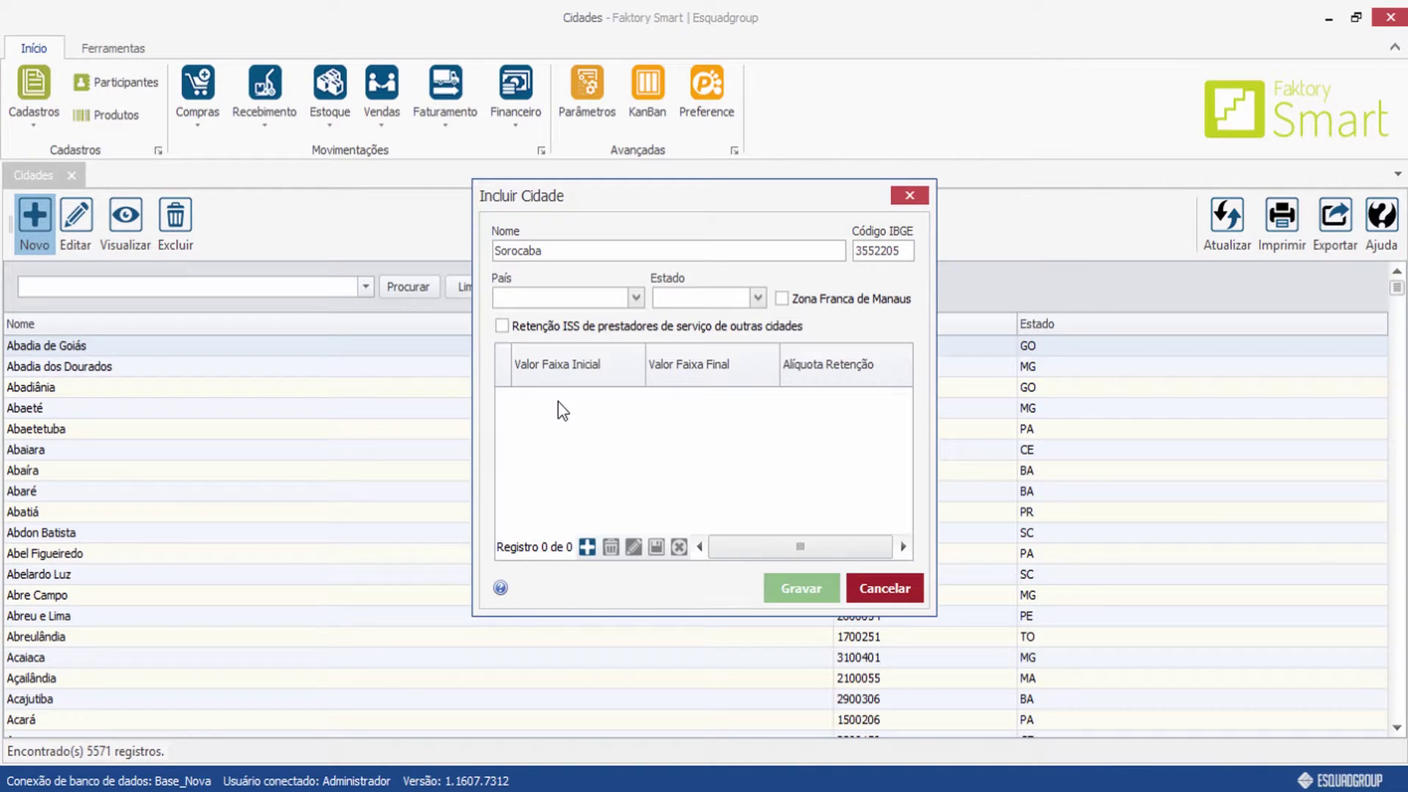
Set the city's state to SP - São Paulo and enable Retenção ISS.
click(759, 299)
click(650, 304)
click(755, 300)
text(São)
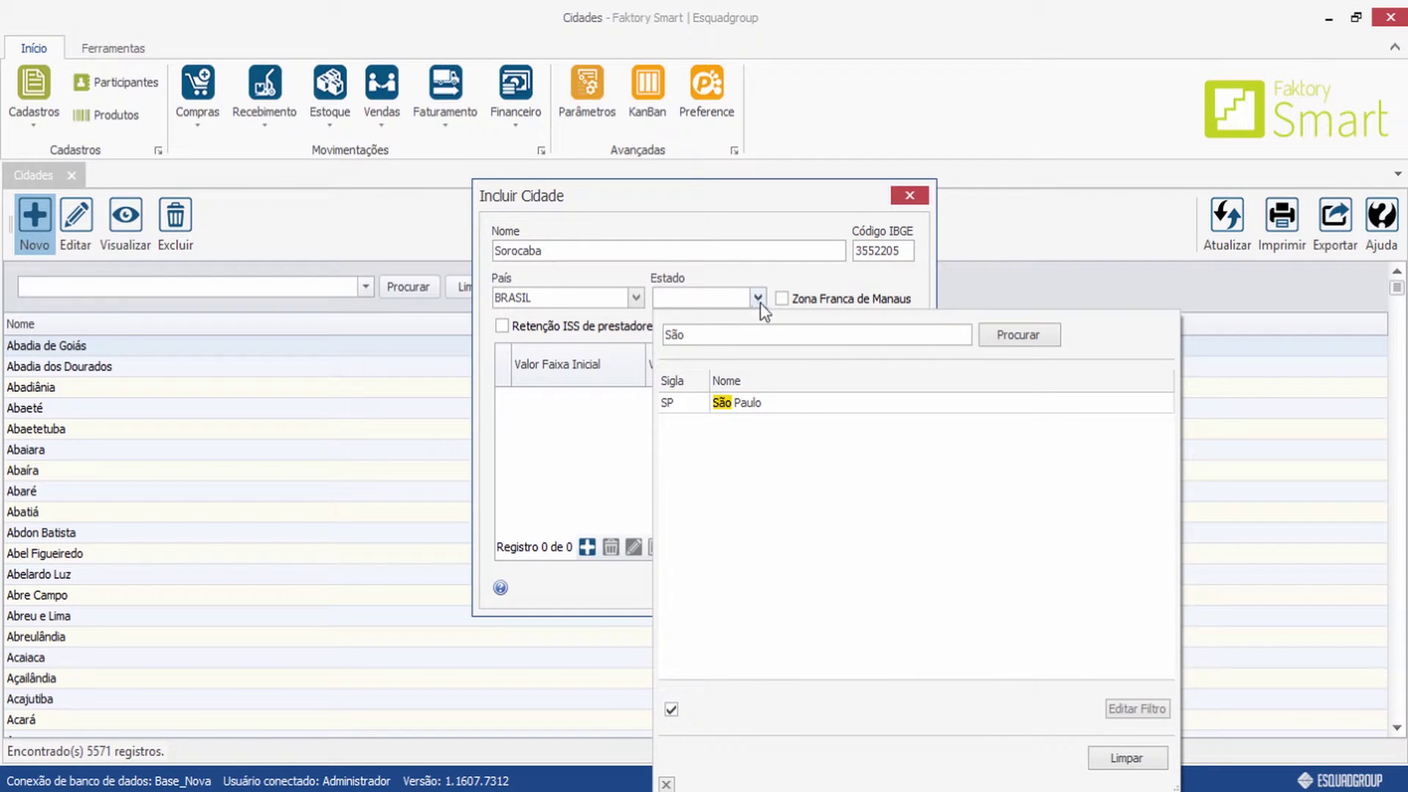
click(733, 403)
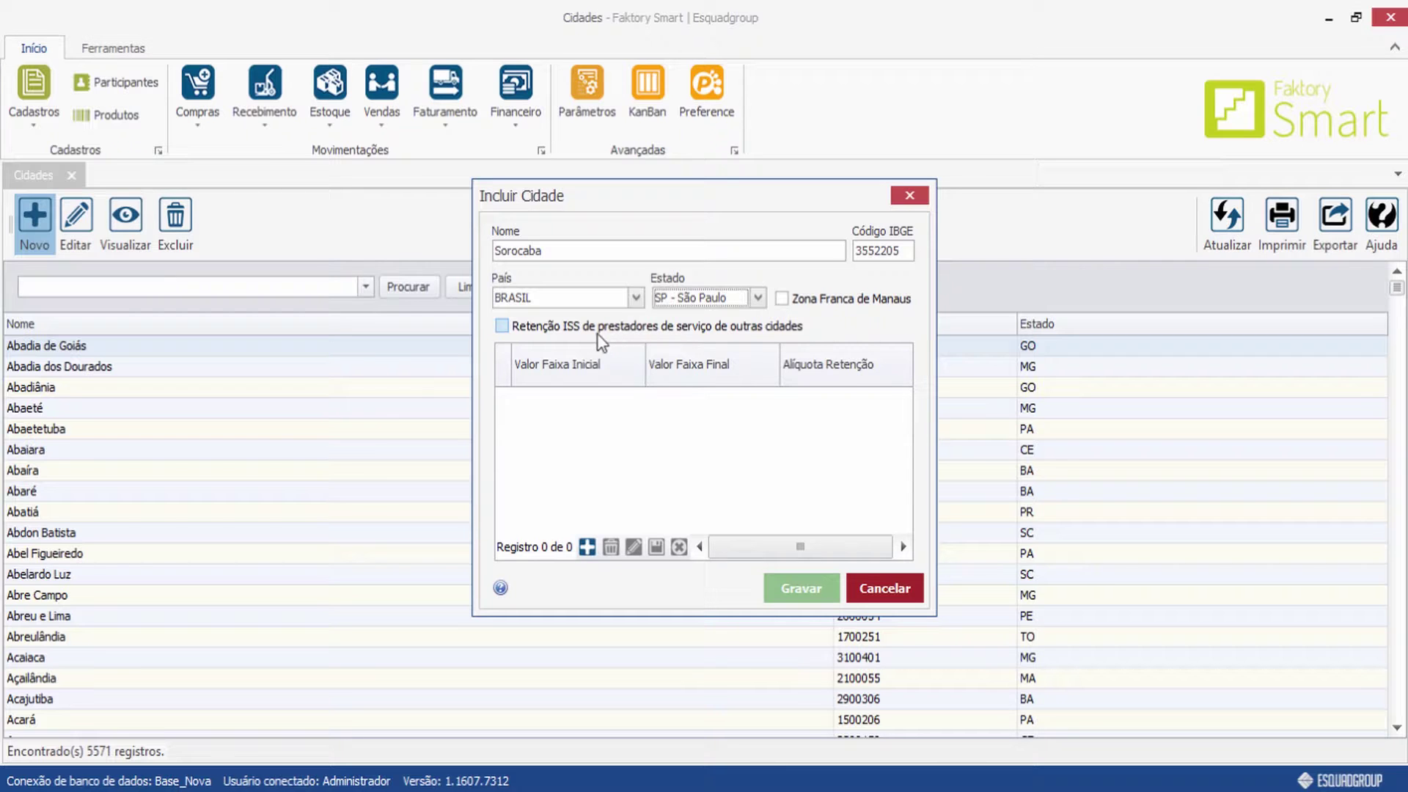
click(503, 328)
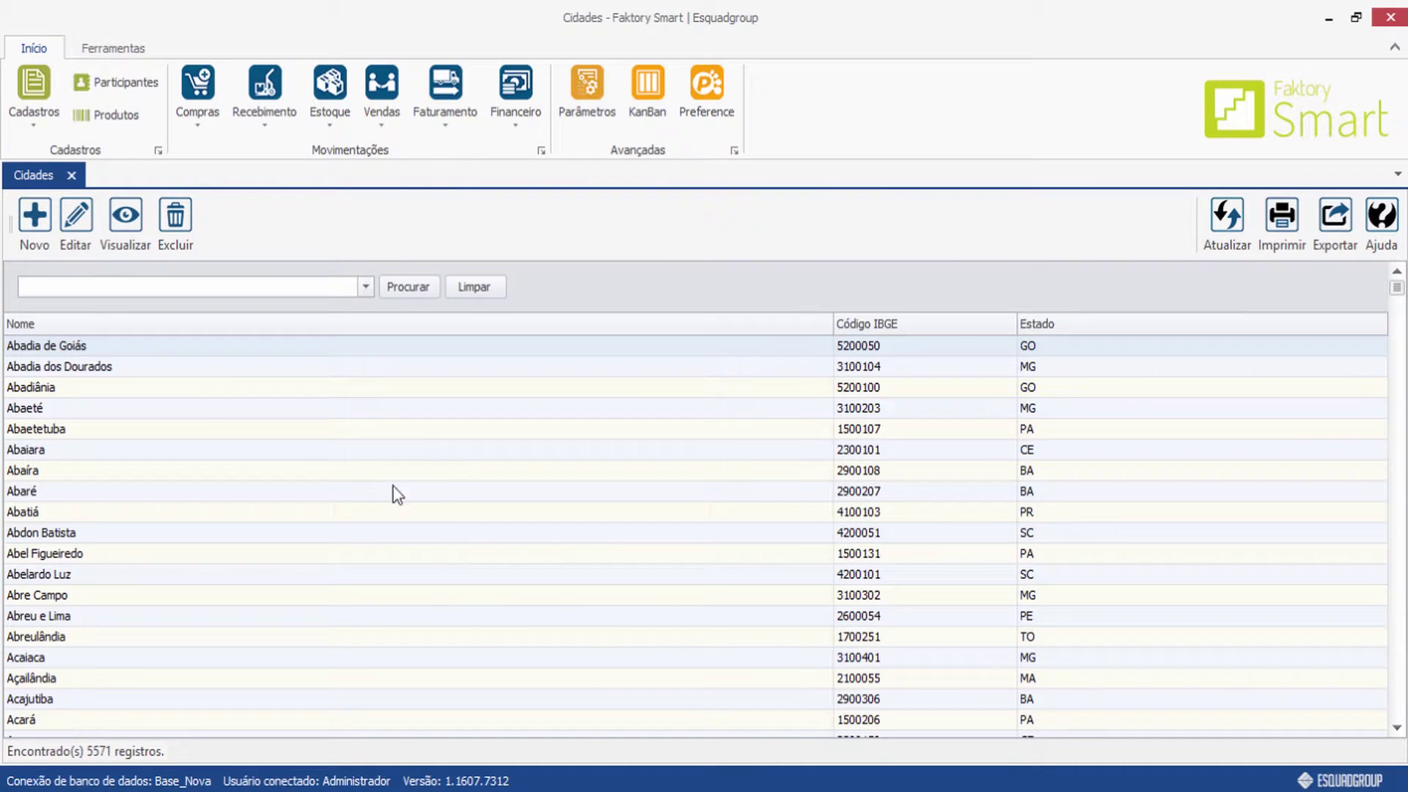
Close Cidades, open the empty Portadores register, and start a new portador.
click(72, 175)
click(33, 116)
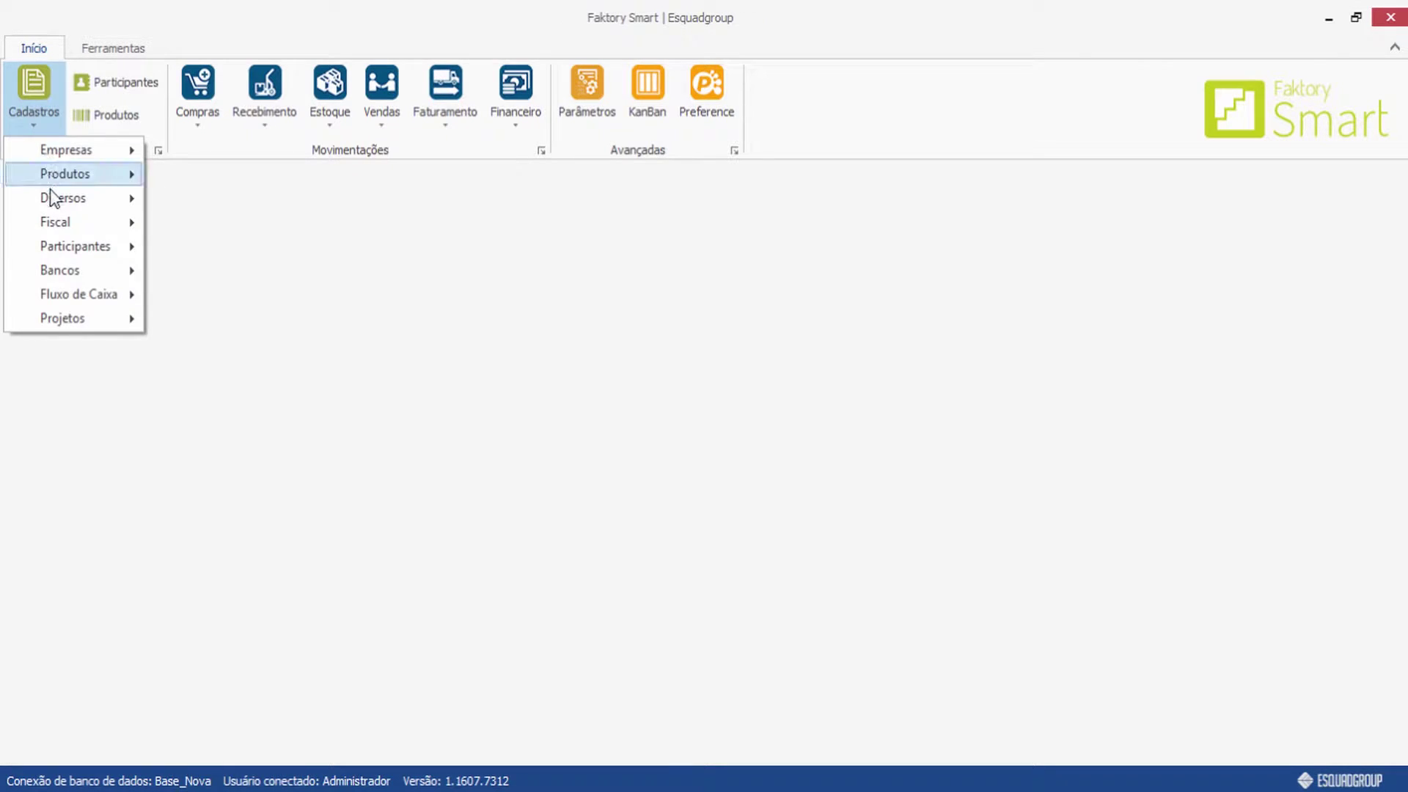
mouse_move(54, 198)
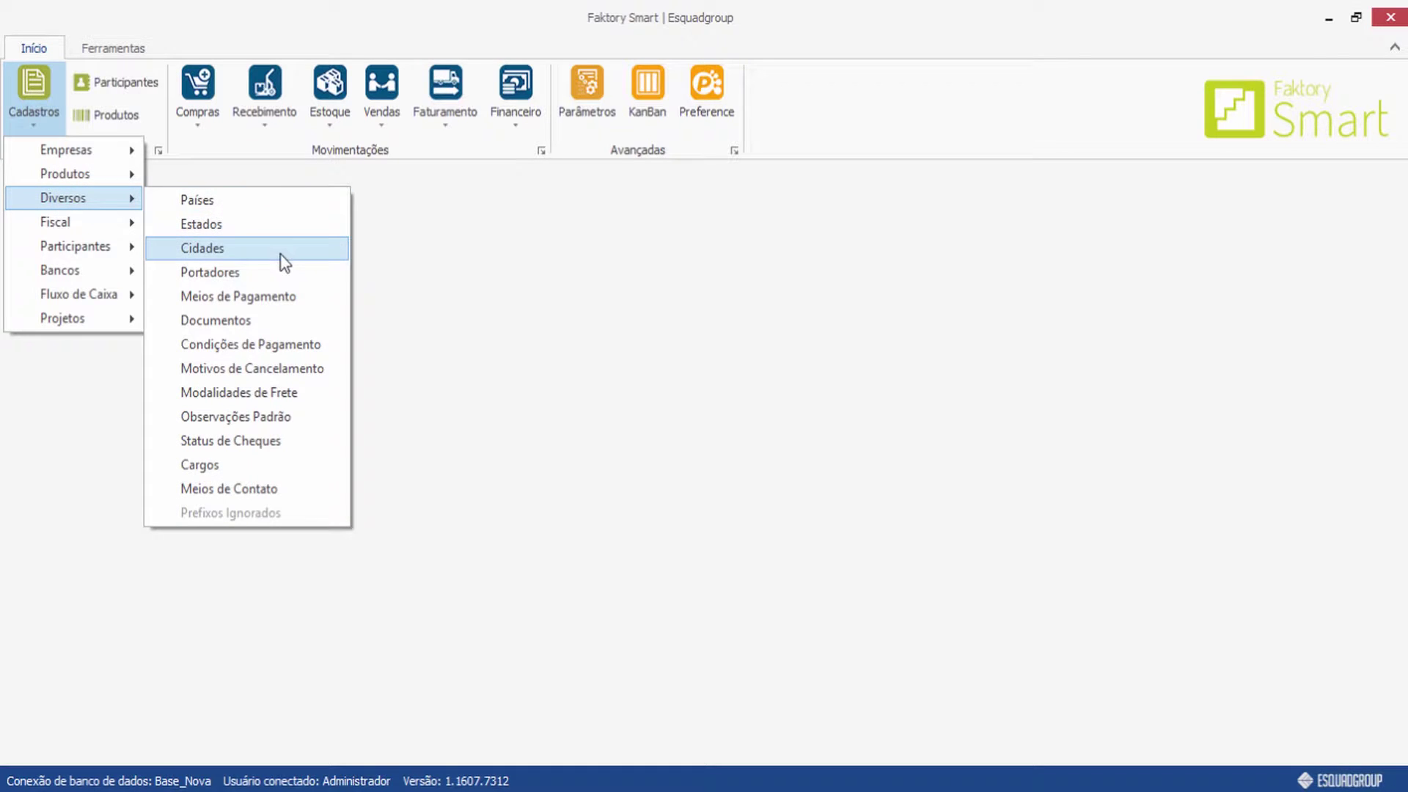
click(242, 274)
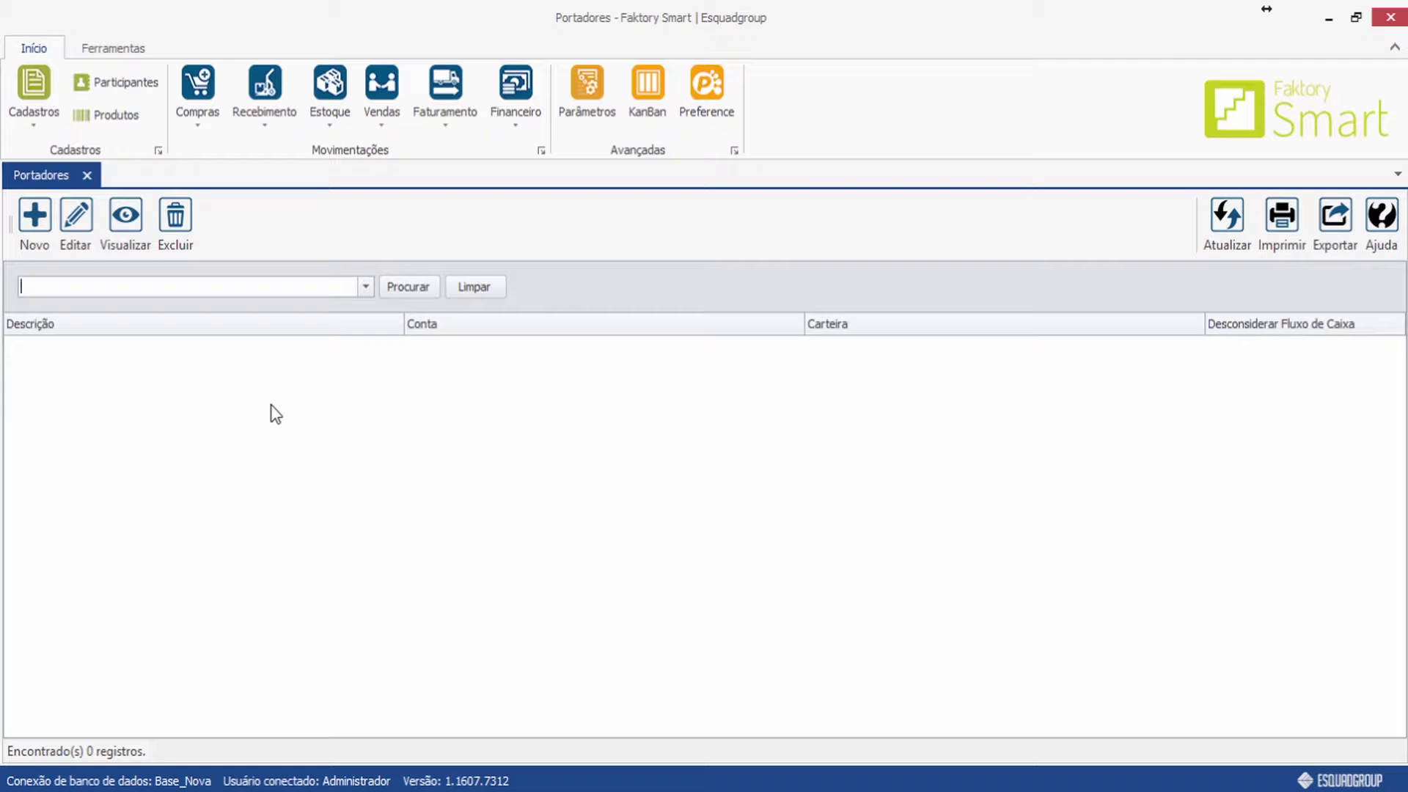
click(35, 225)
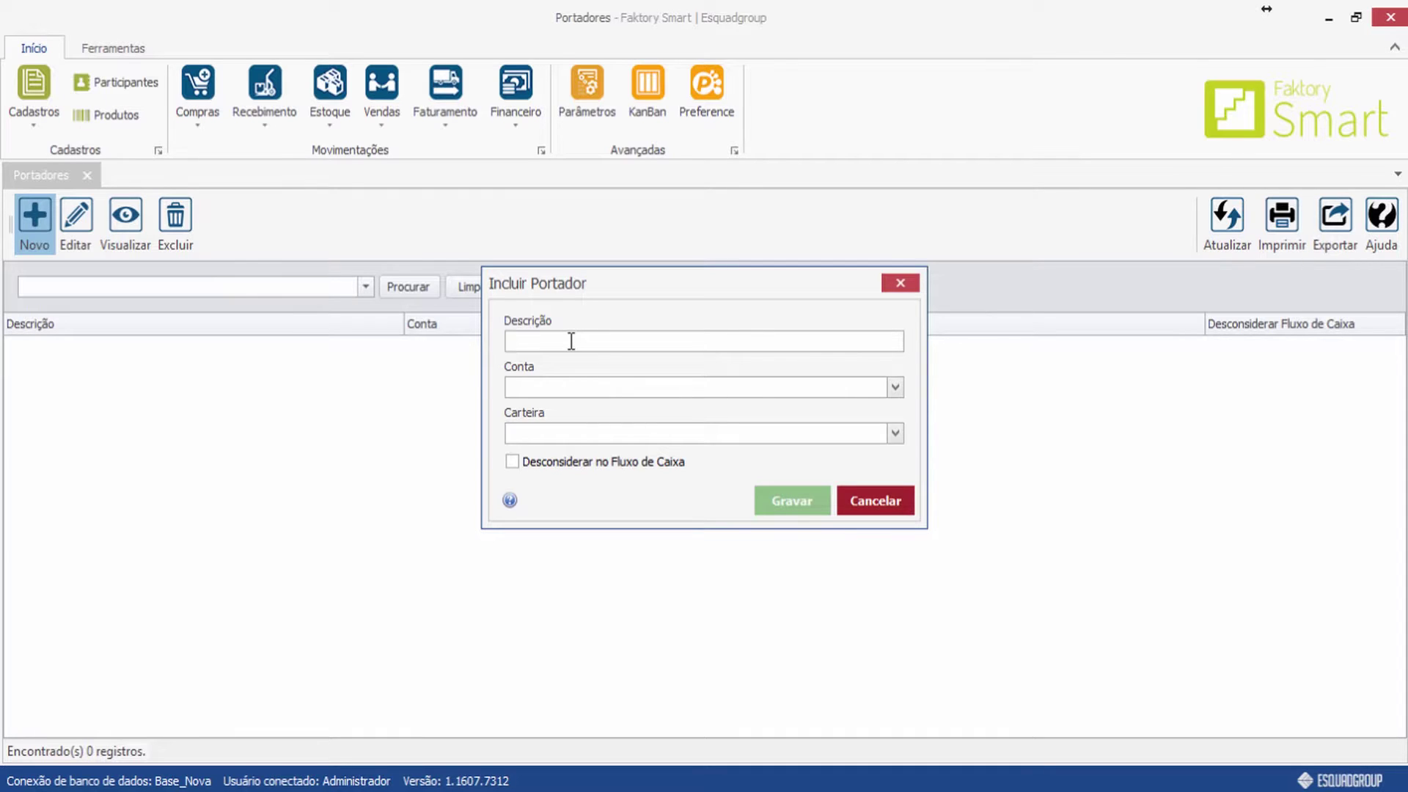
text(Cartório)
click(691, 389)
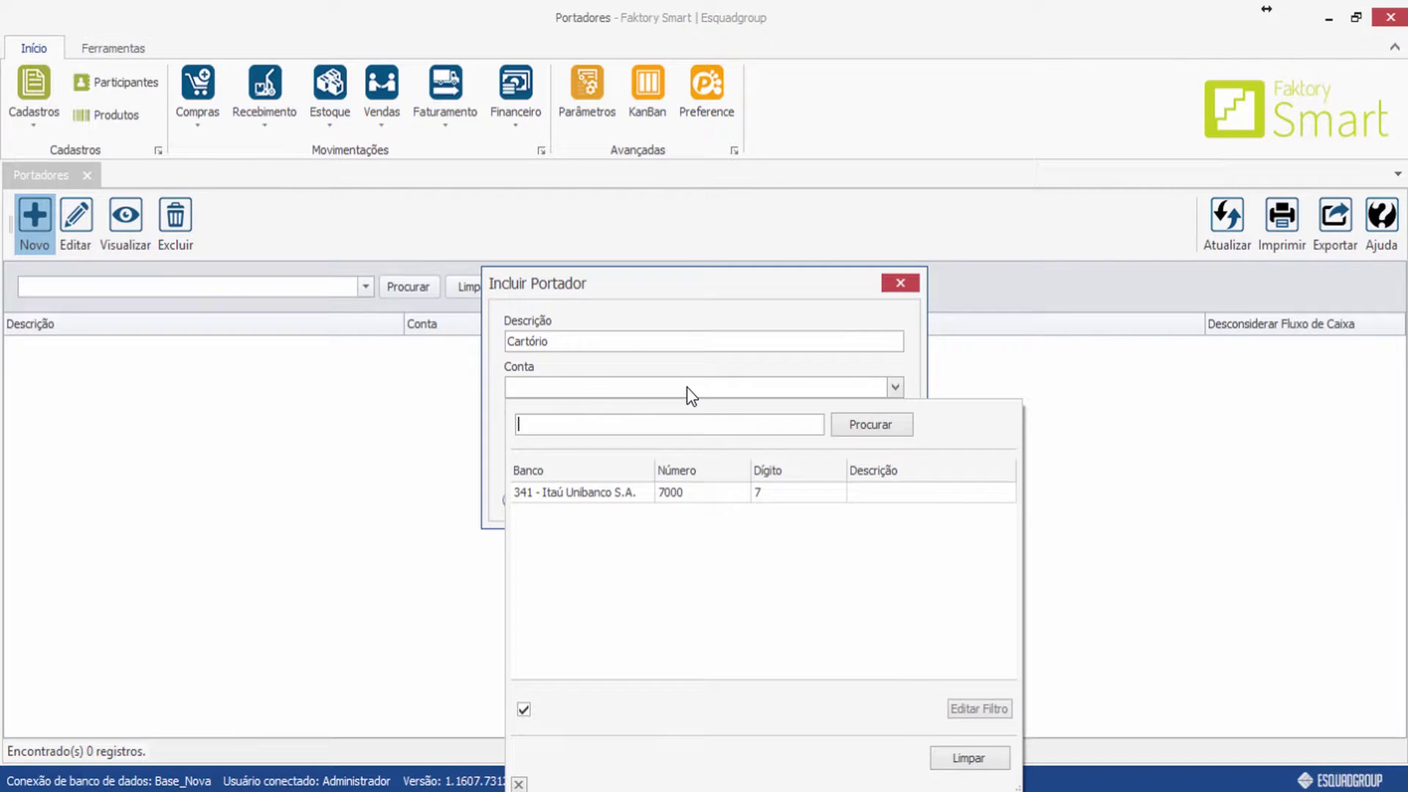
double_click(576, 493)
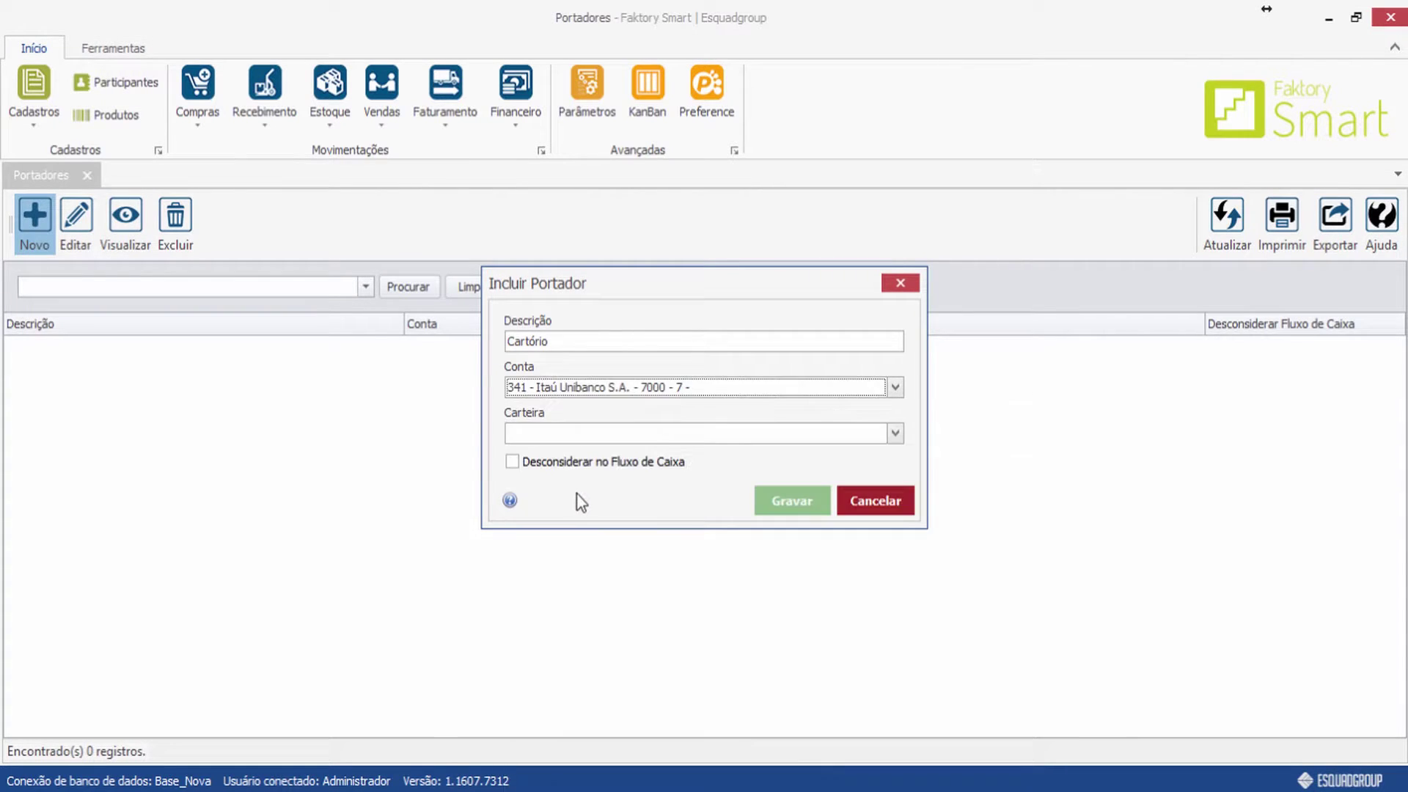
click(665, 434)
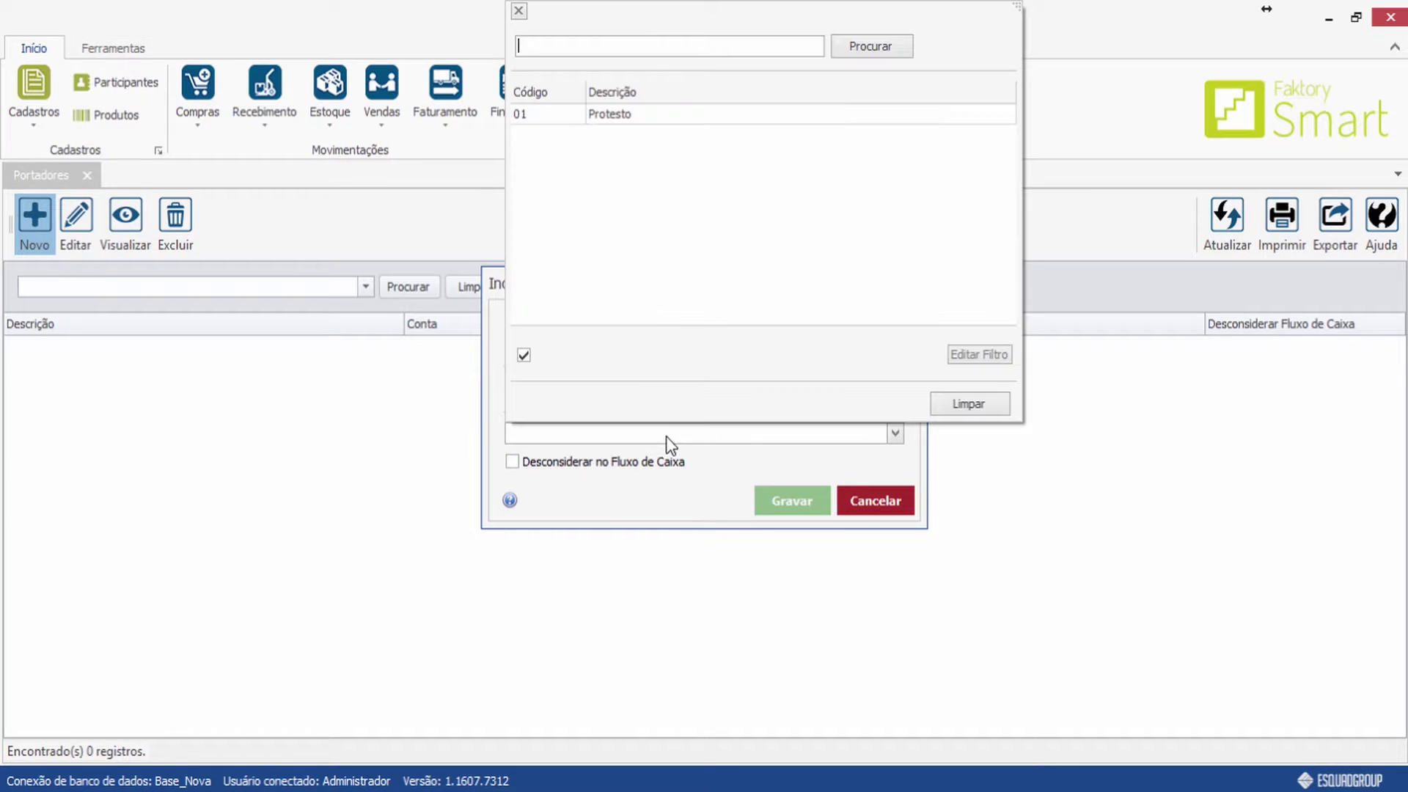
double_click(617, 117)
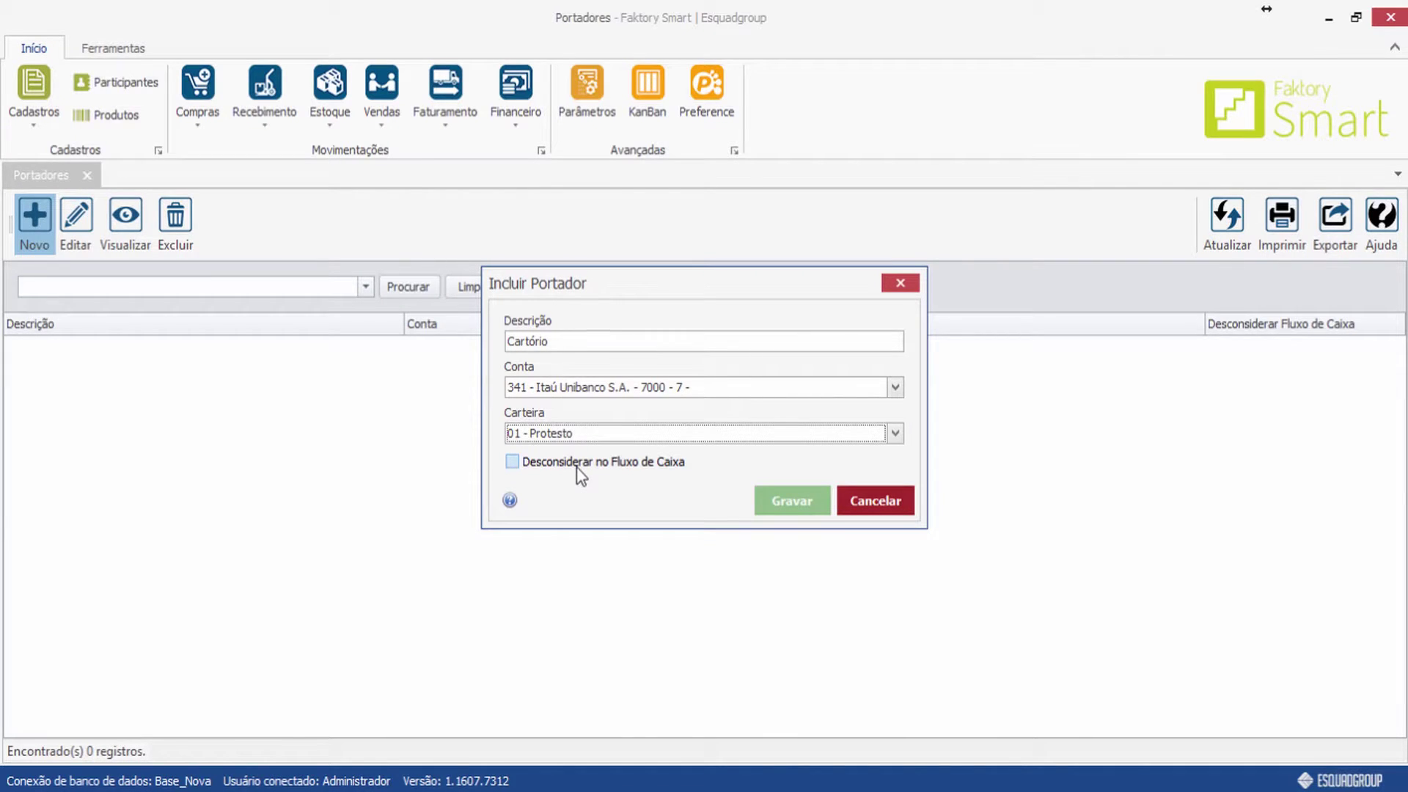
click(777, 501)
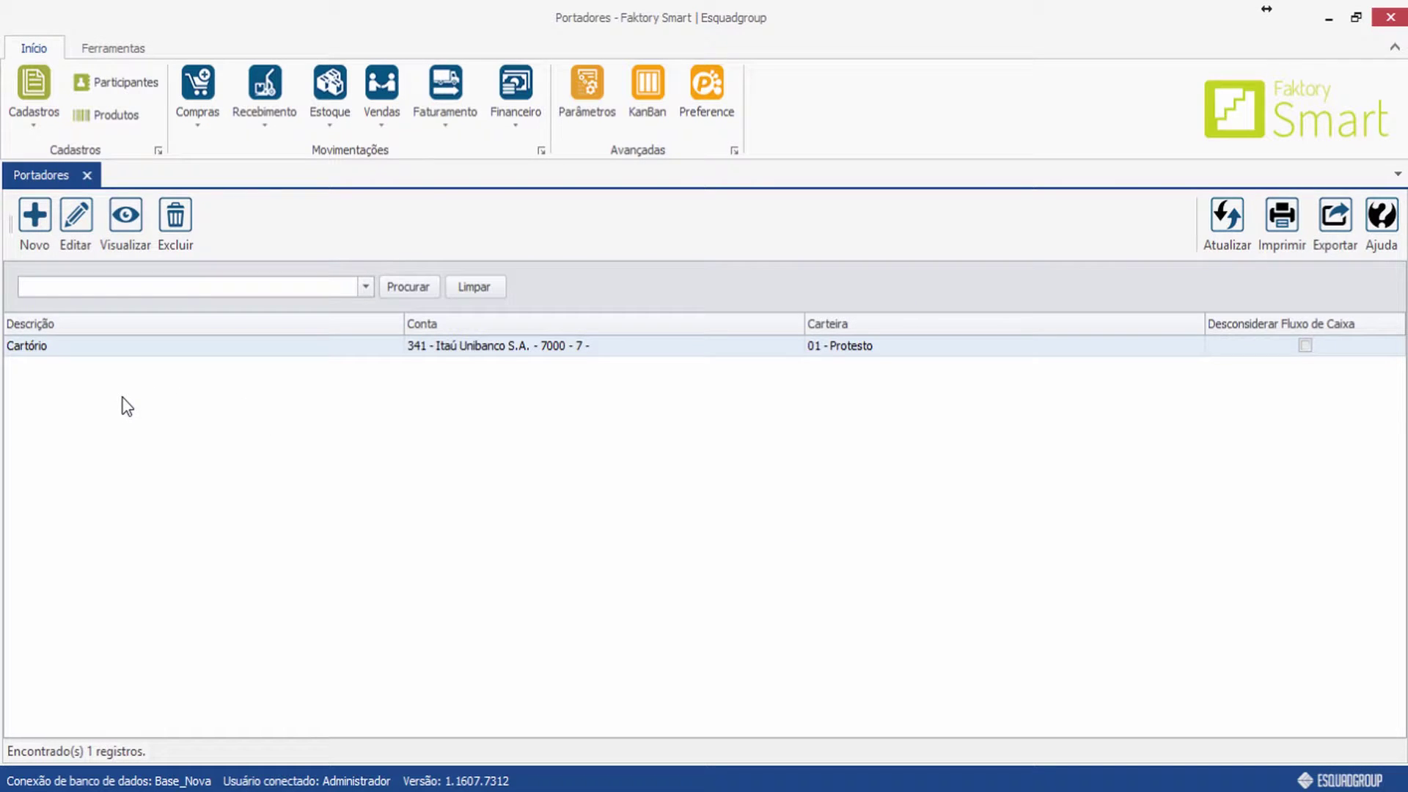
Open a second Incluir Portador form from the Portadores toolbar.
click(44, 235)
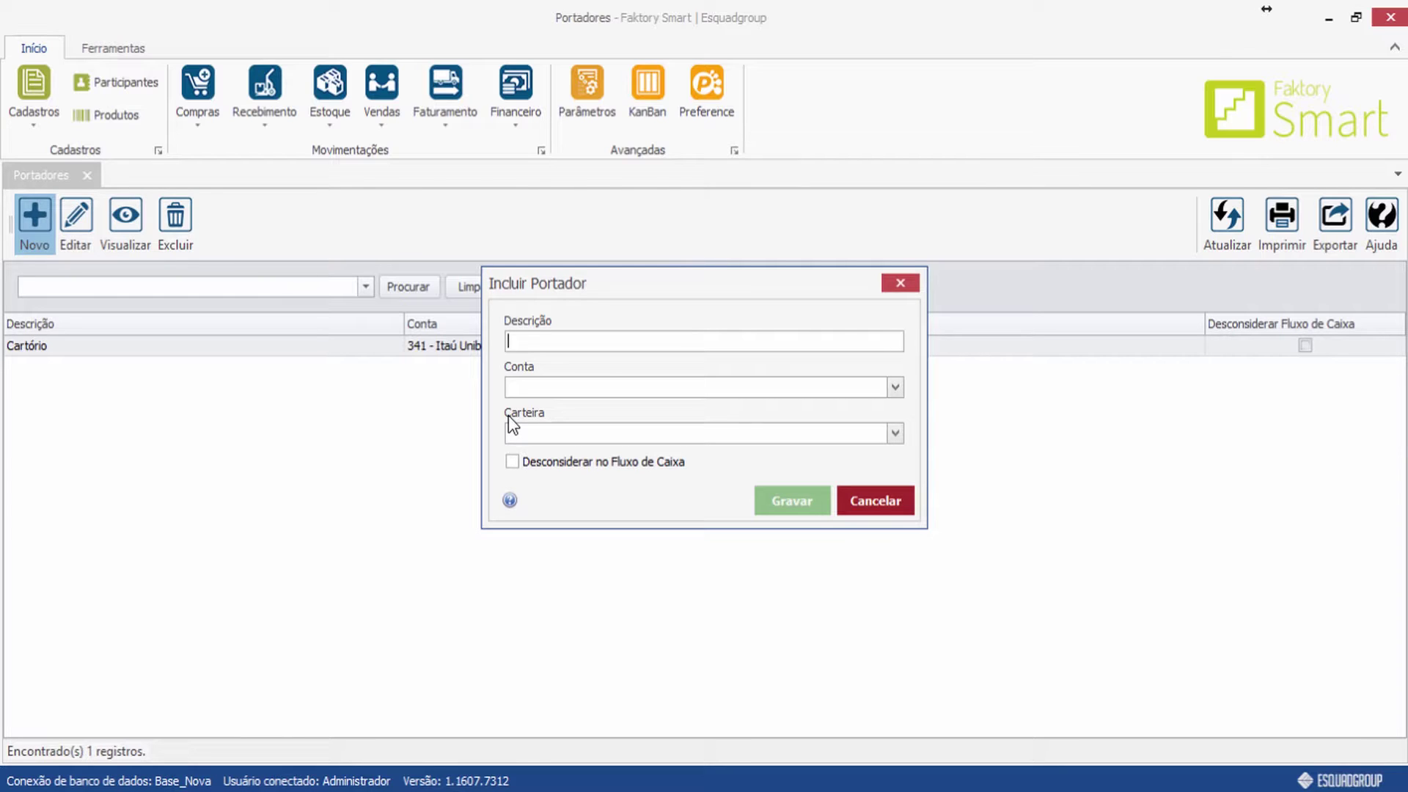
Cancel the blank portador, close Portadores, and open the Meios de Pagamento register.
click(882, 501)
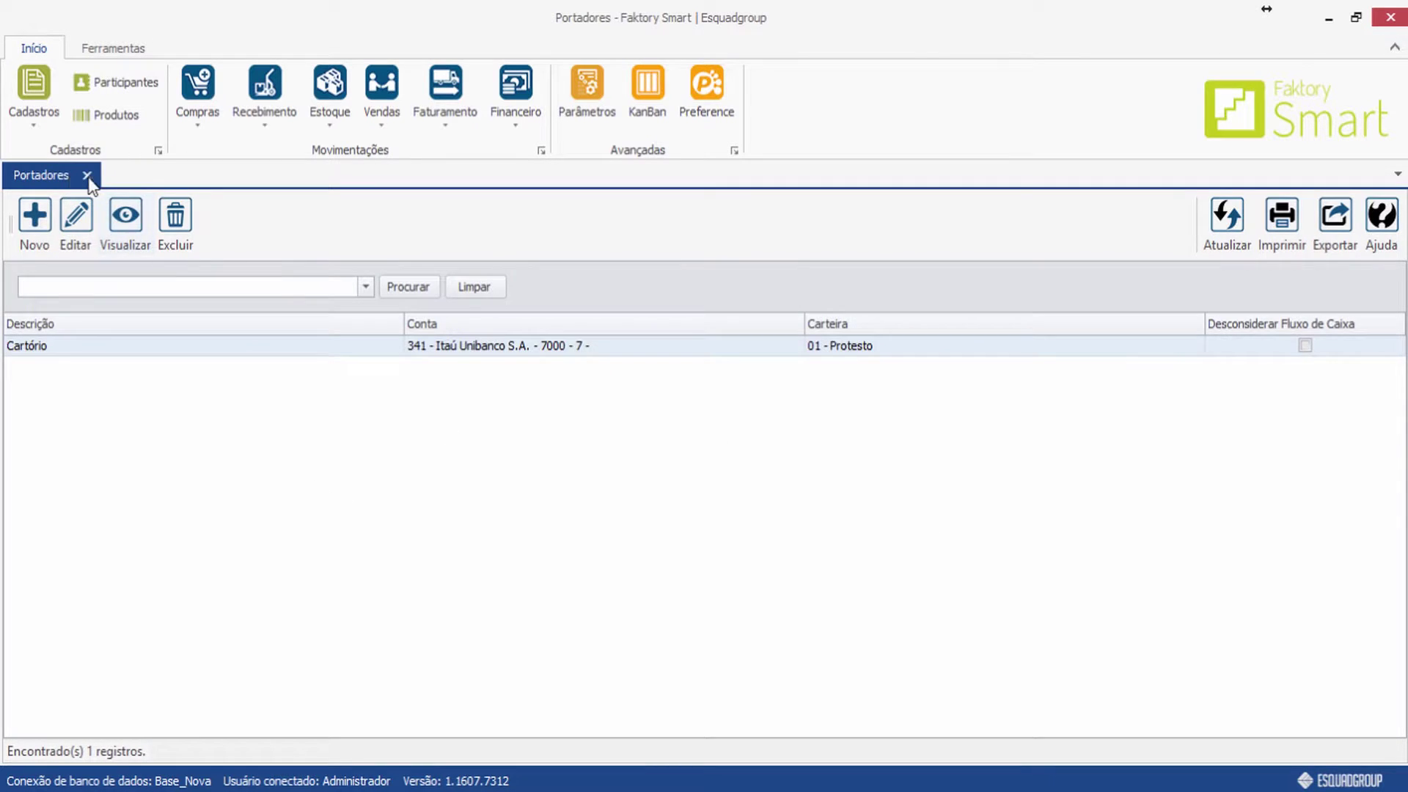
click(87, 176)
click(38, 118)
mouse_move(80, 204)
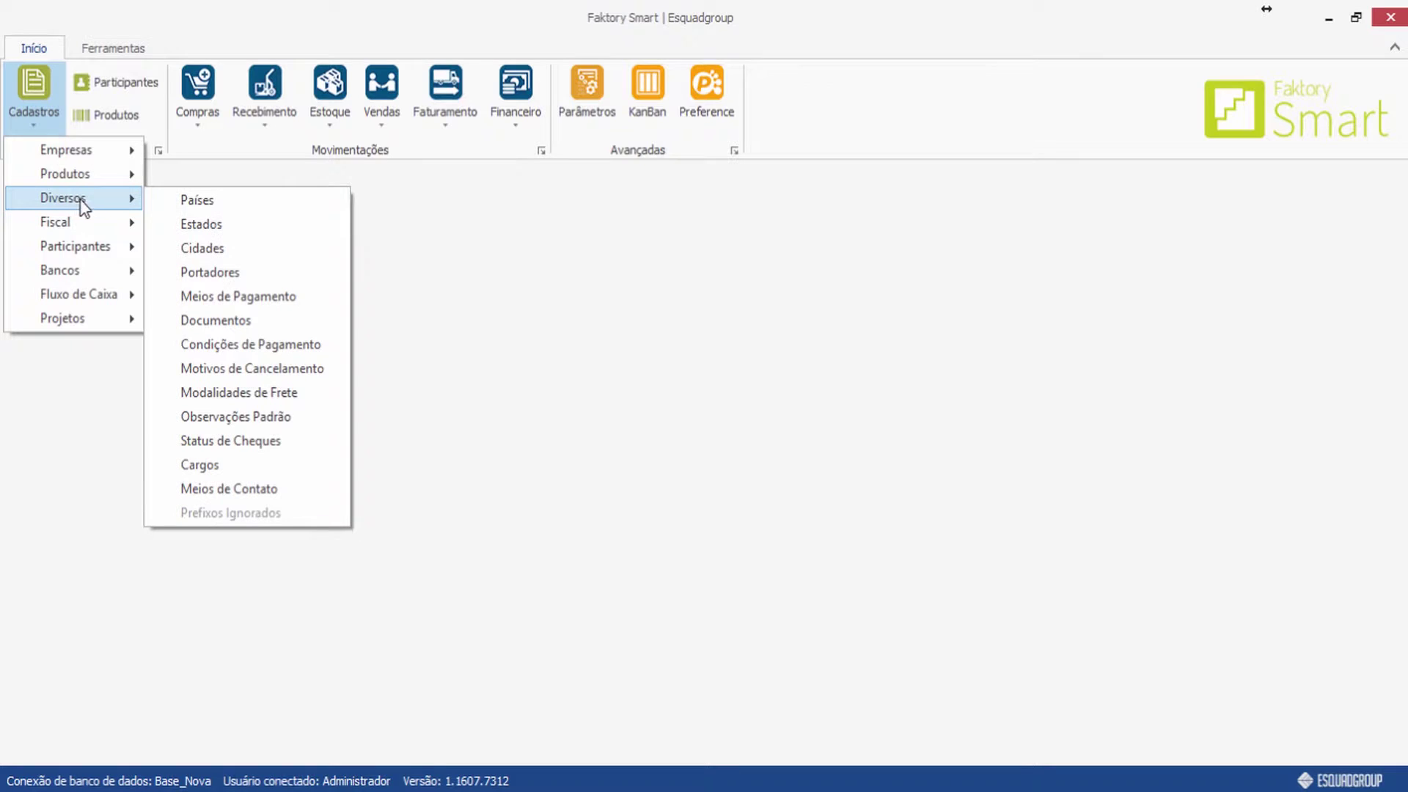
click(281, 301)
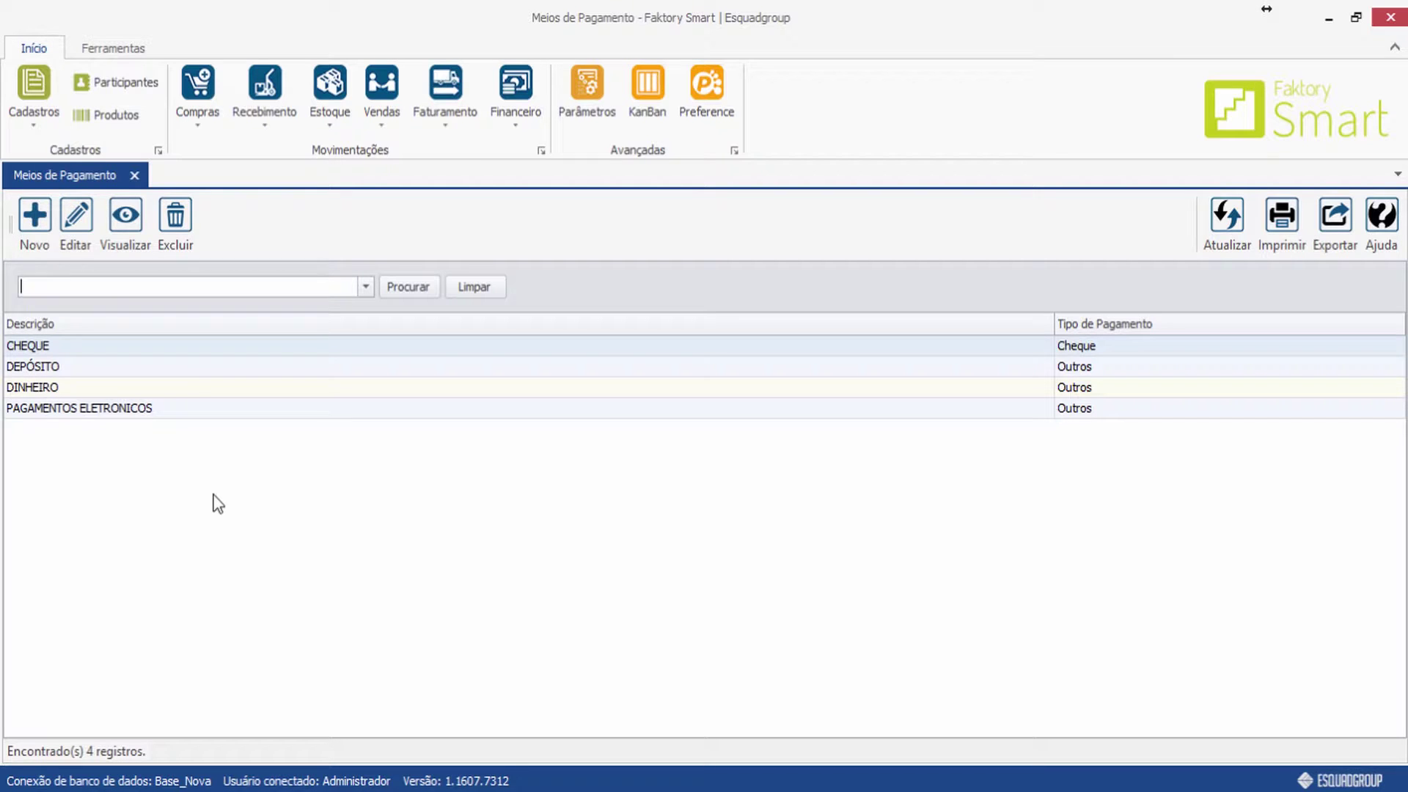
Save payment method 'CARTÃO DE CRÉDITO' with Tipo Outros.
click(35, 220)
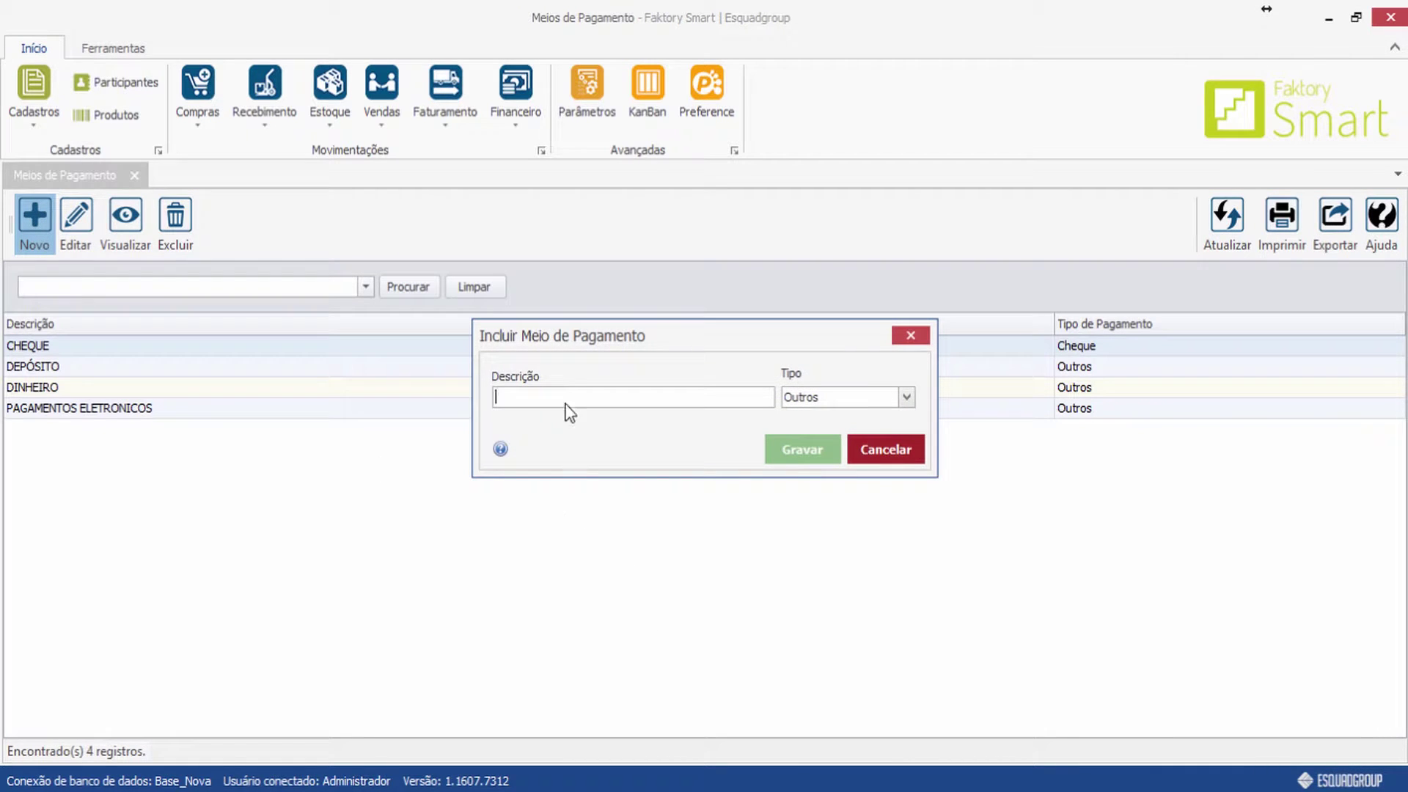
text(CARTÃO DE CRÉDITO)
click(906, 398)
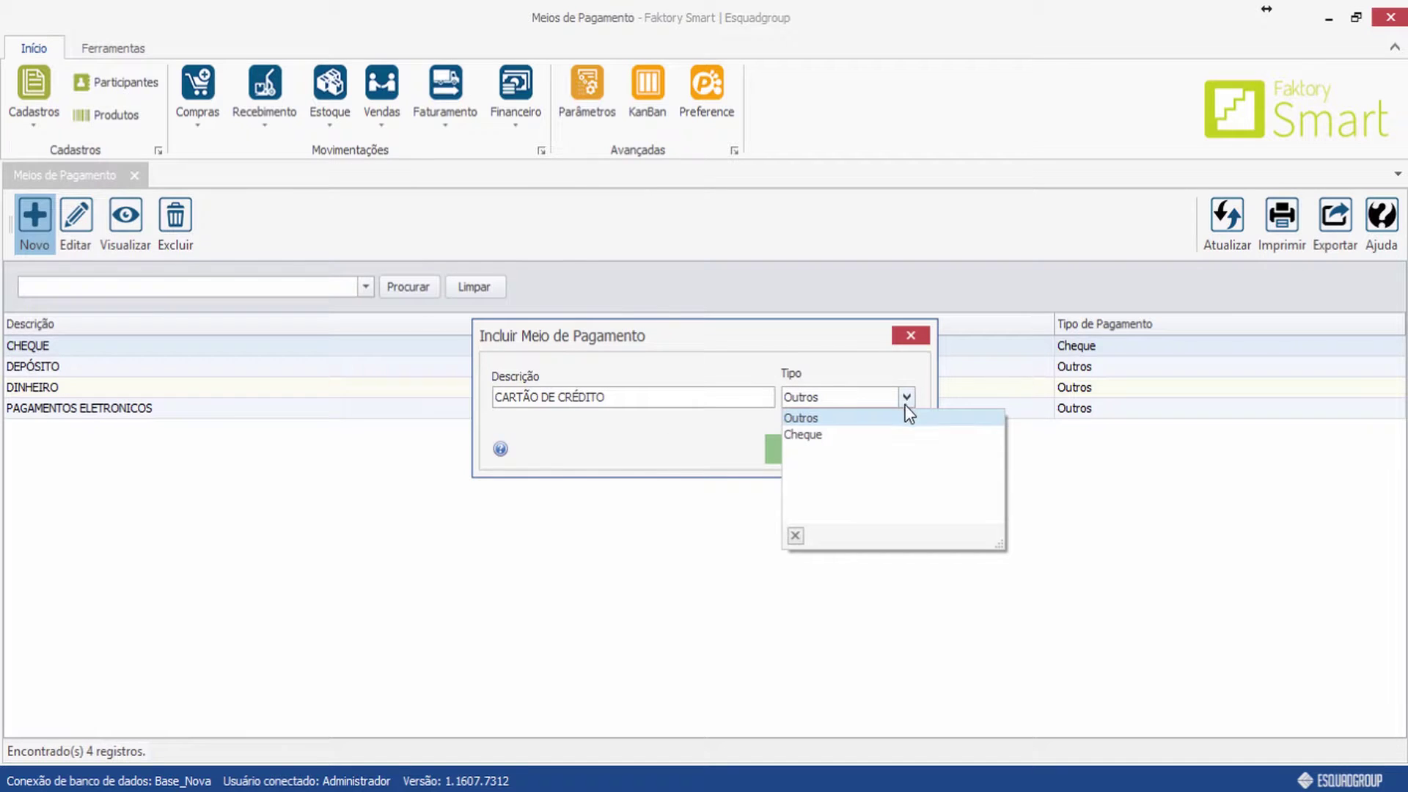
click(886, 420)
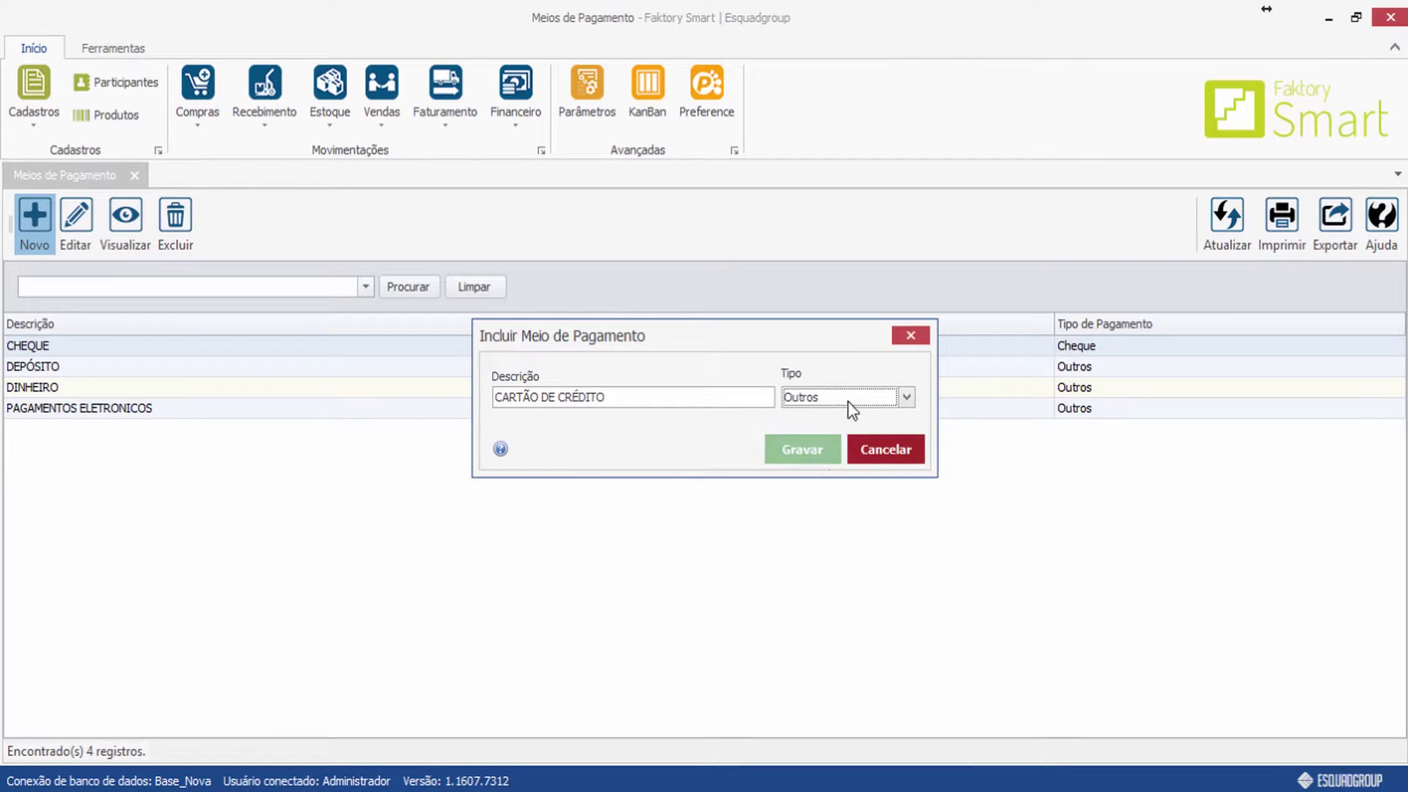
click(812, 451)
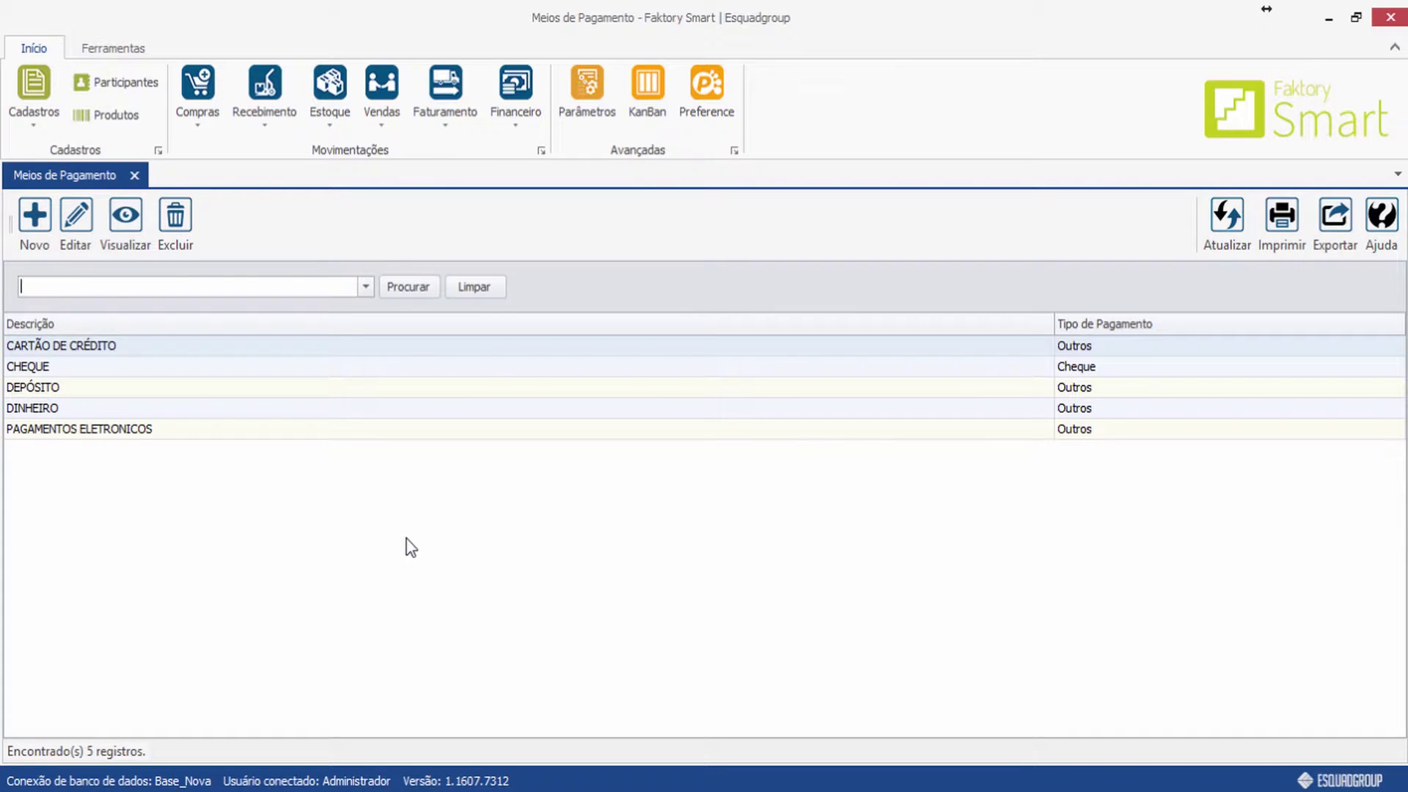
click(91, 352)
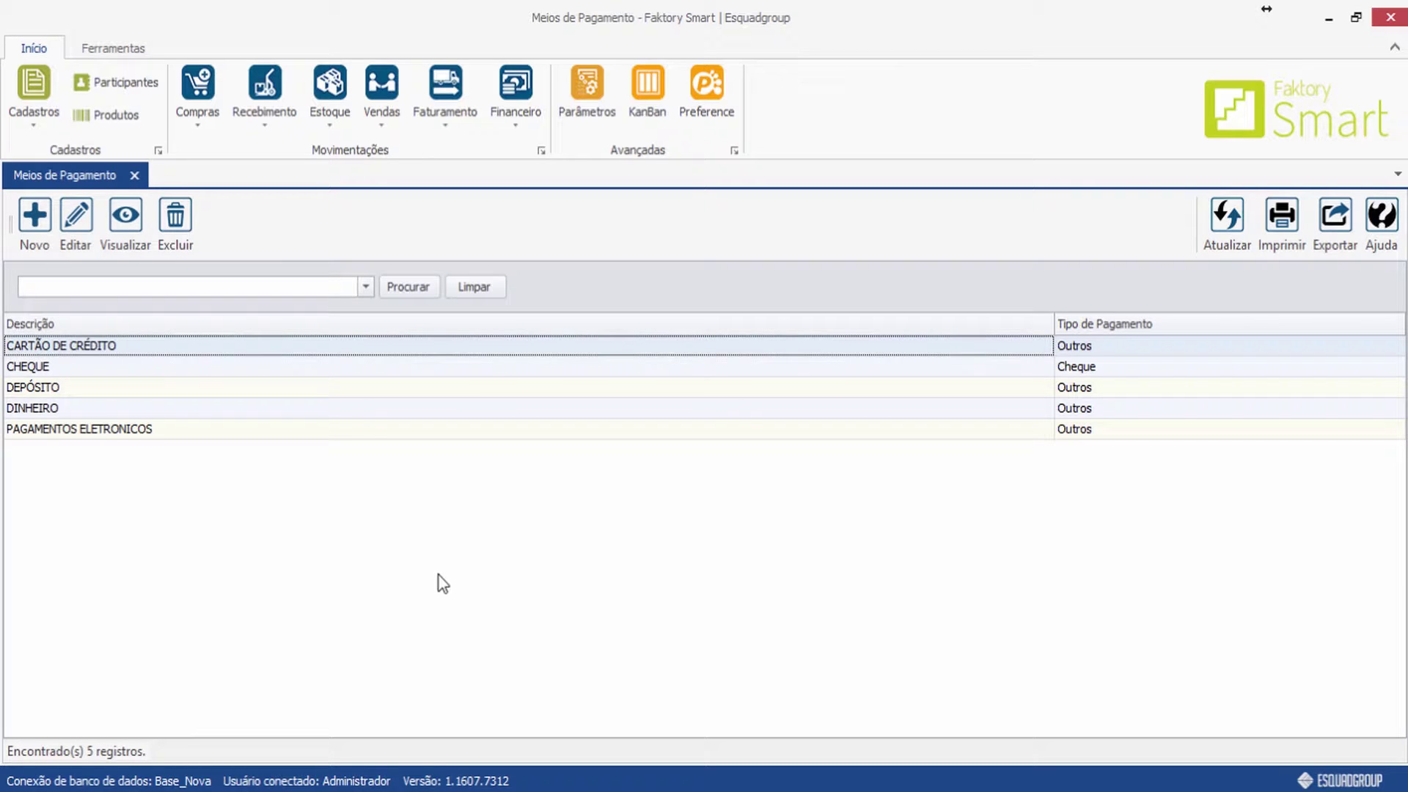
Close Meios de Pagamento and open Cadastros > Diversos > Documentos.
click(135, 176)
click(37, 114)
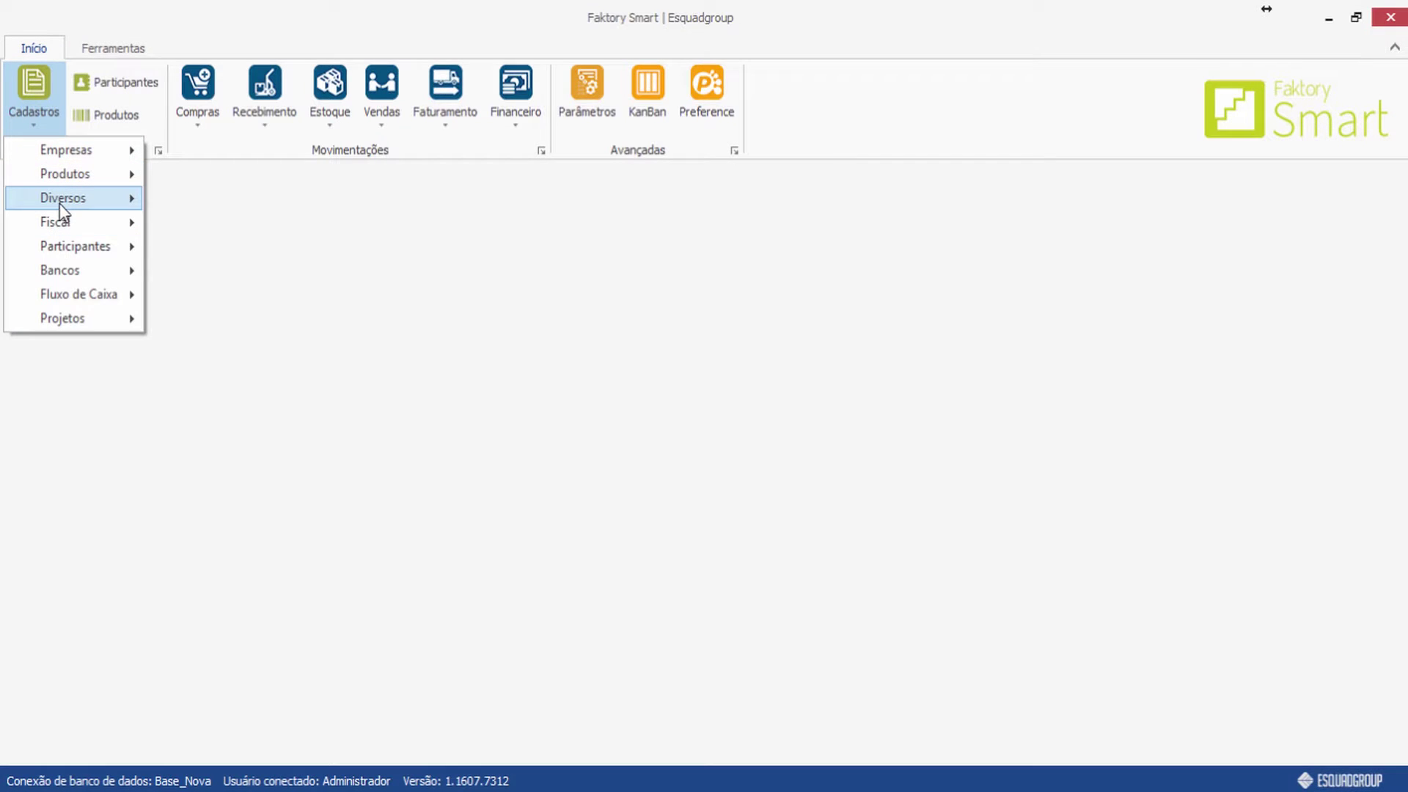
mouse_move(132, 198)
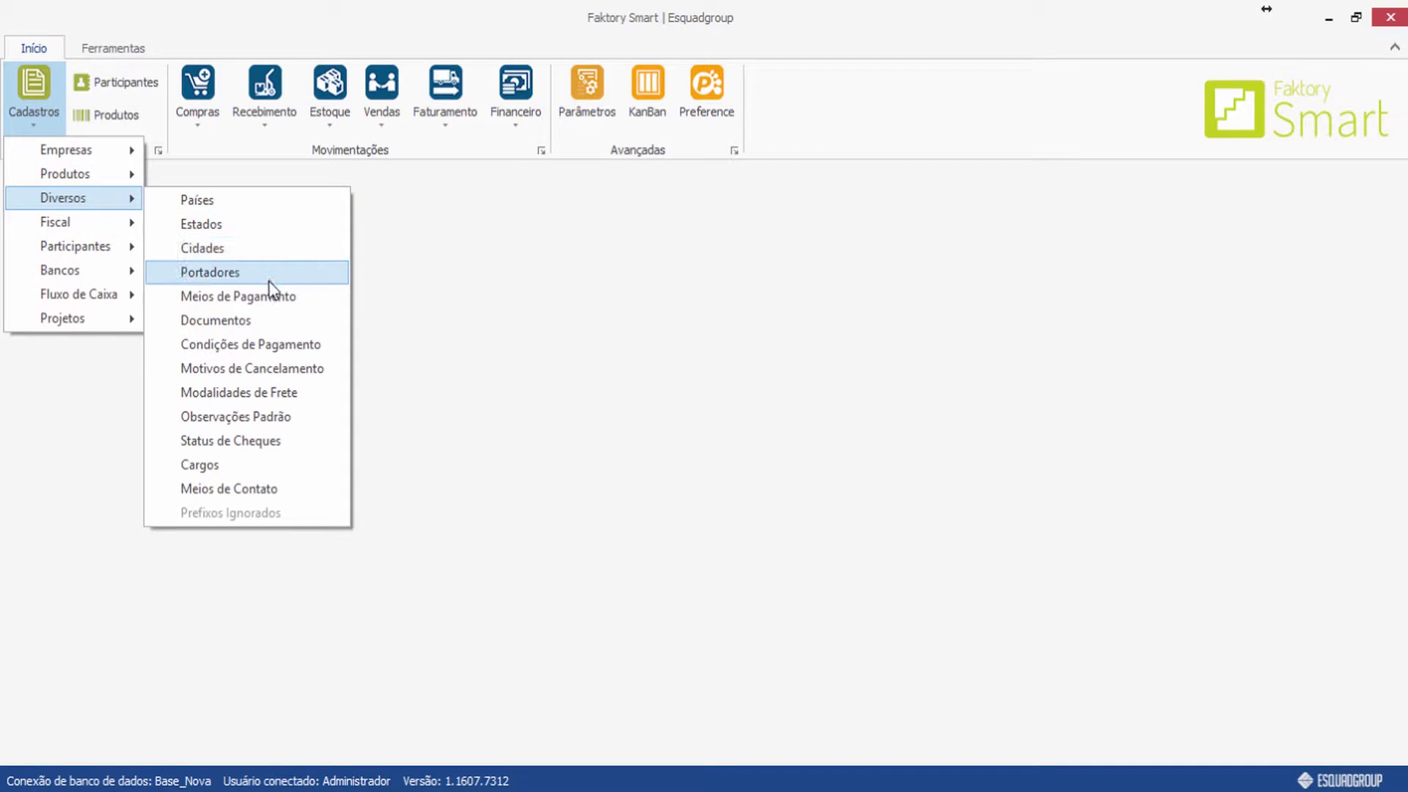
click(263, 328)
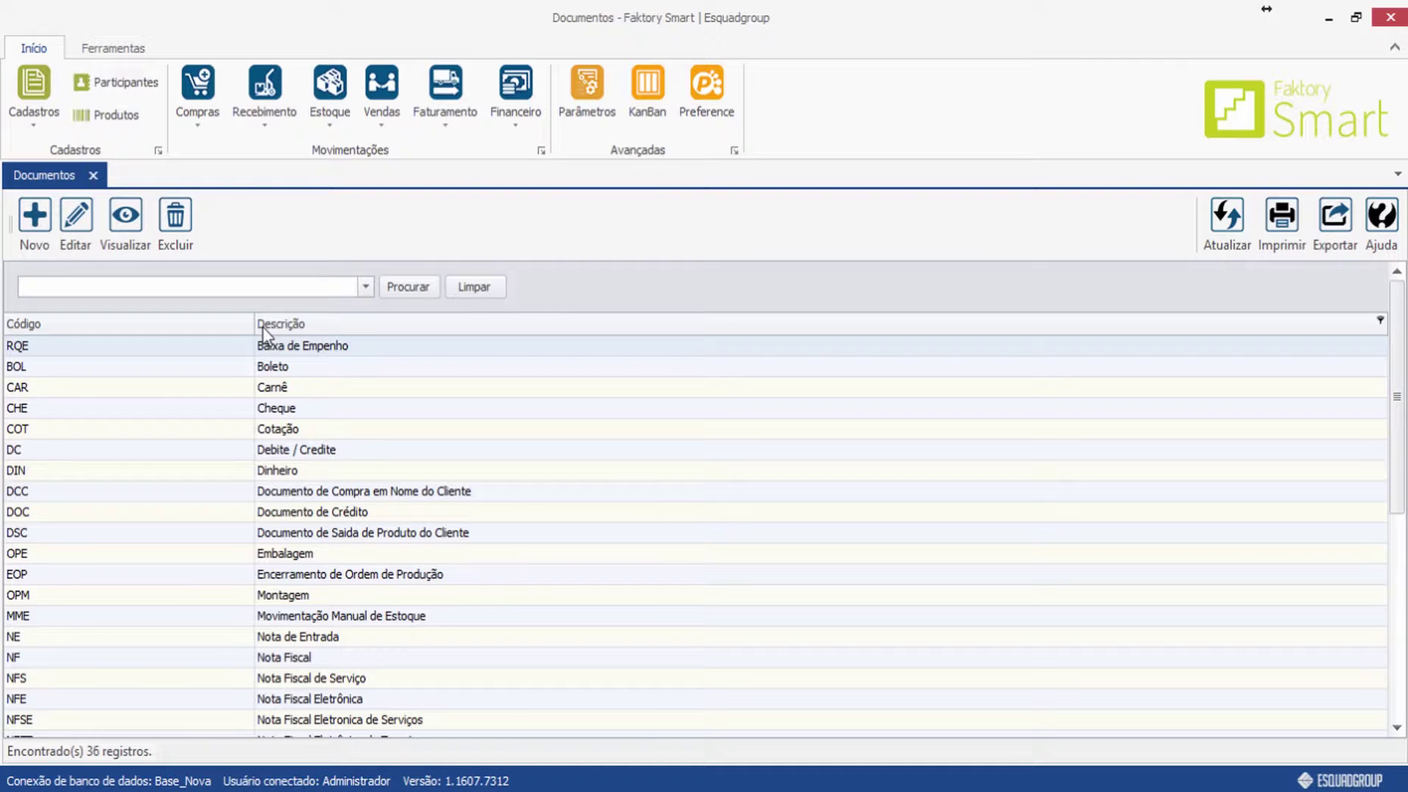
Review the Boleto, Cheque, Cotação, Dinheiro, DCC and Montagem document types, then start a new document.
click(278, 370)
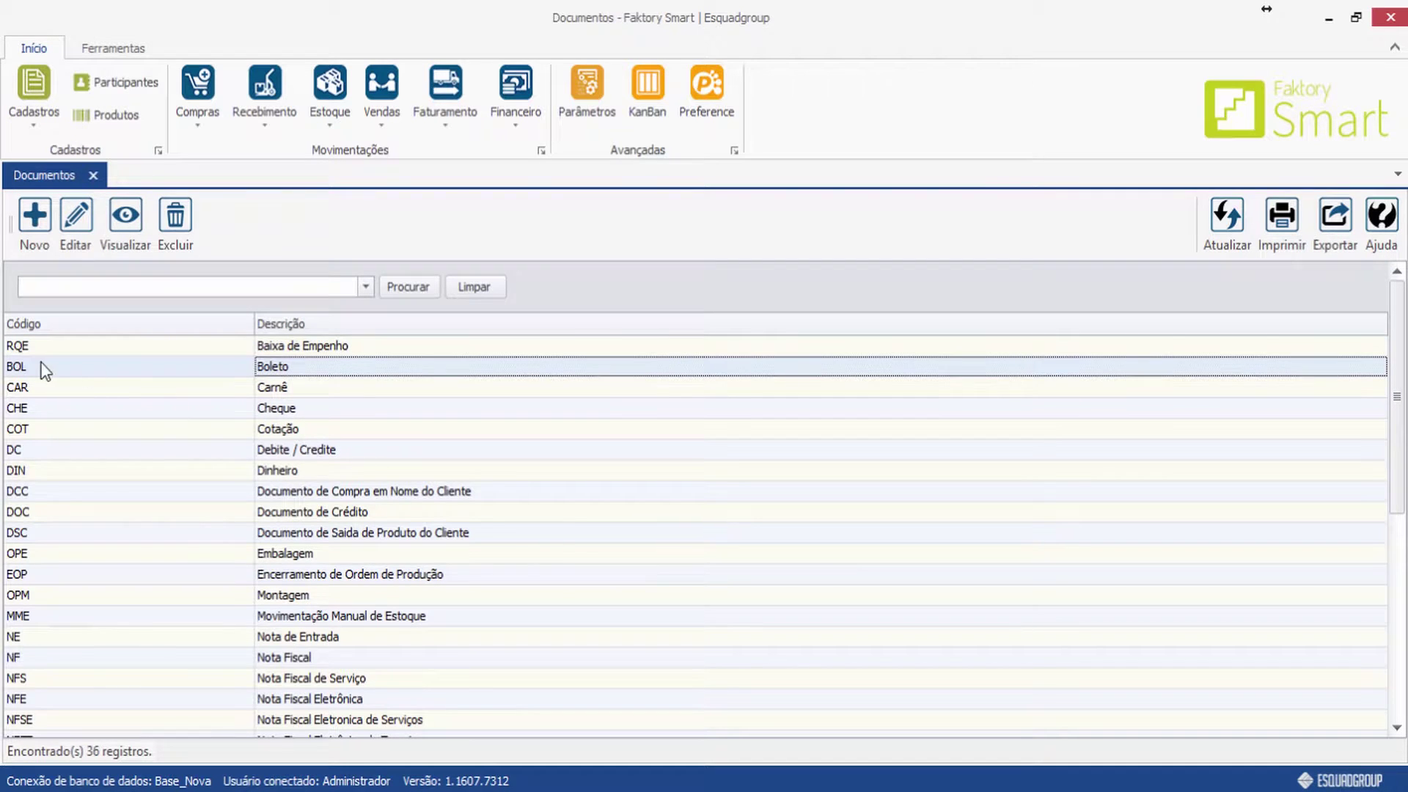
click(276, 409)
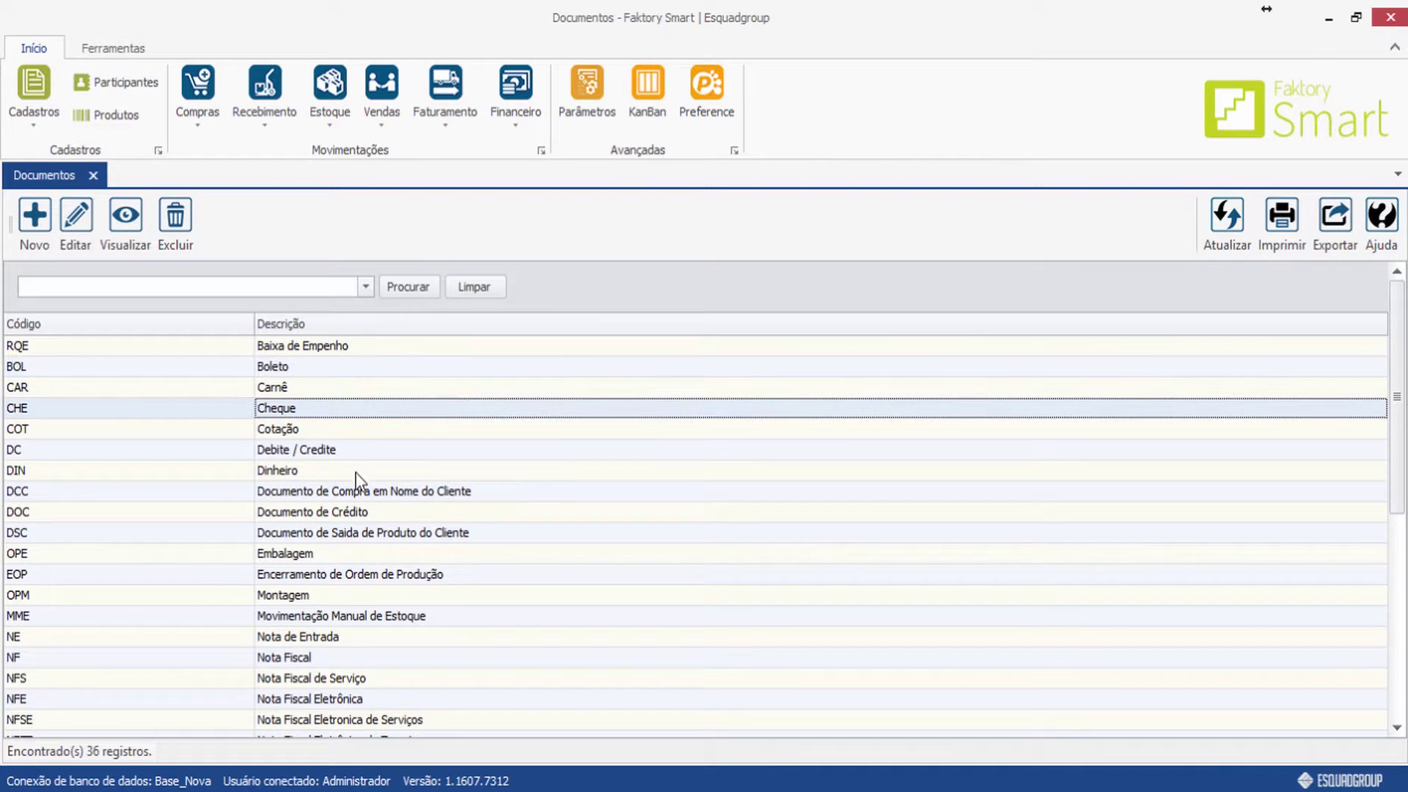
click(297, 433)
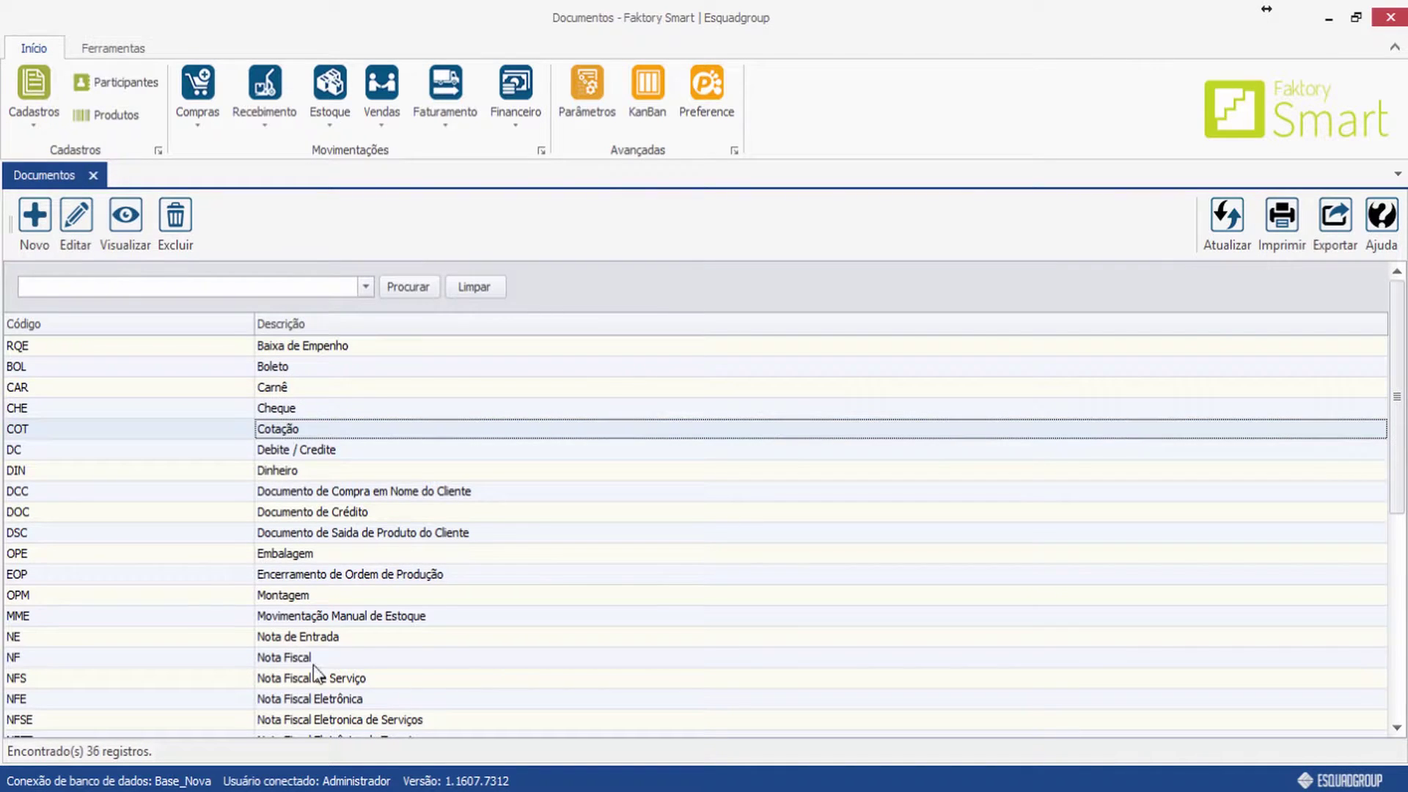
click(270, 473)
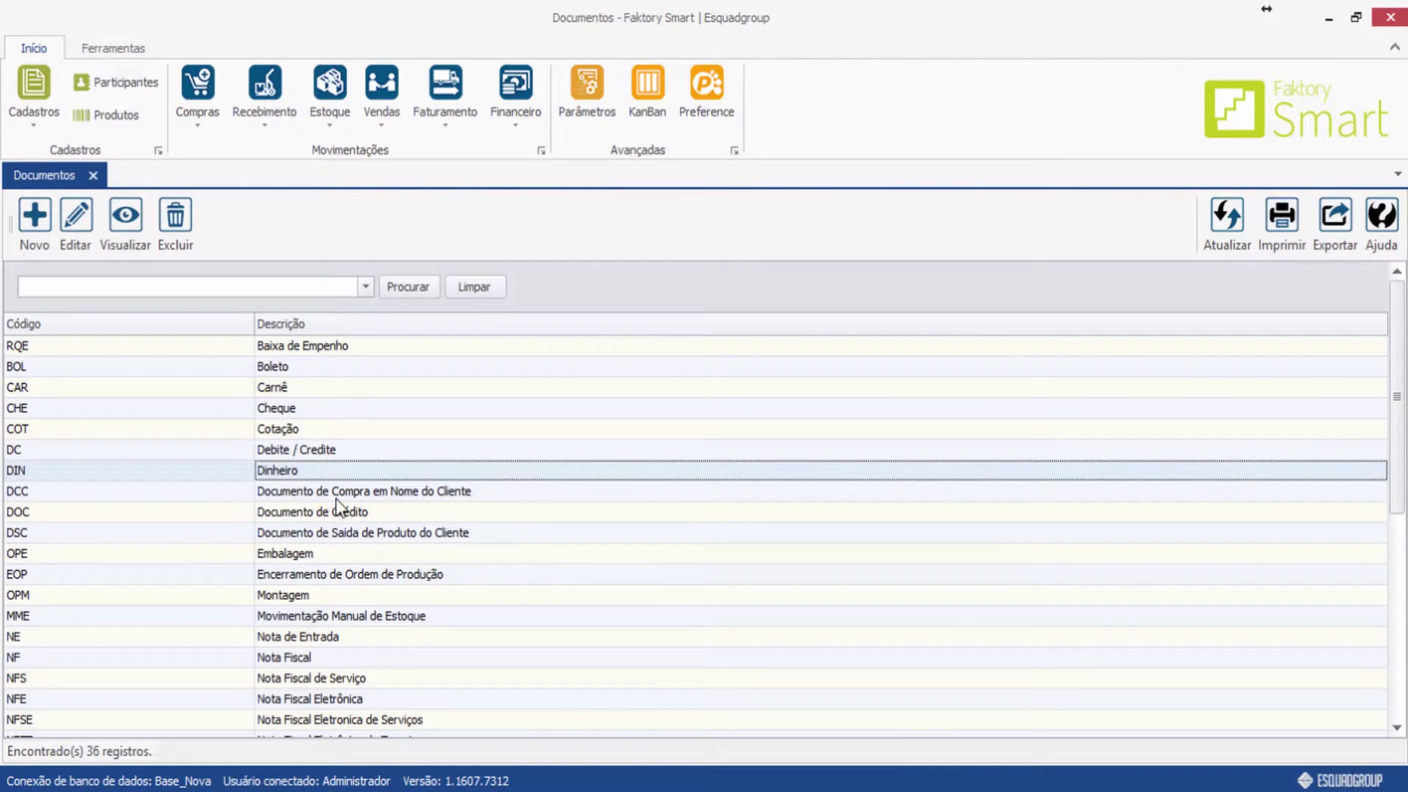
click(359, 496)
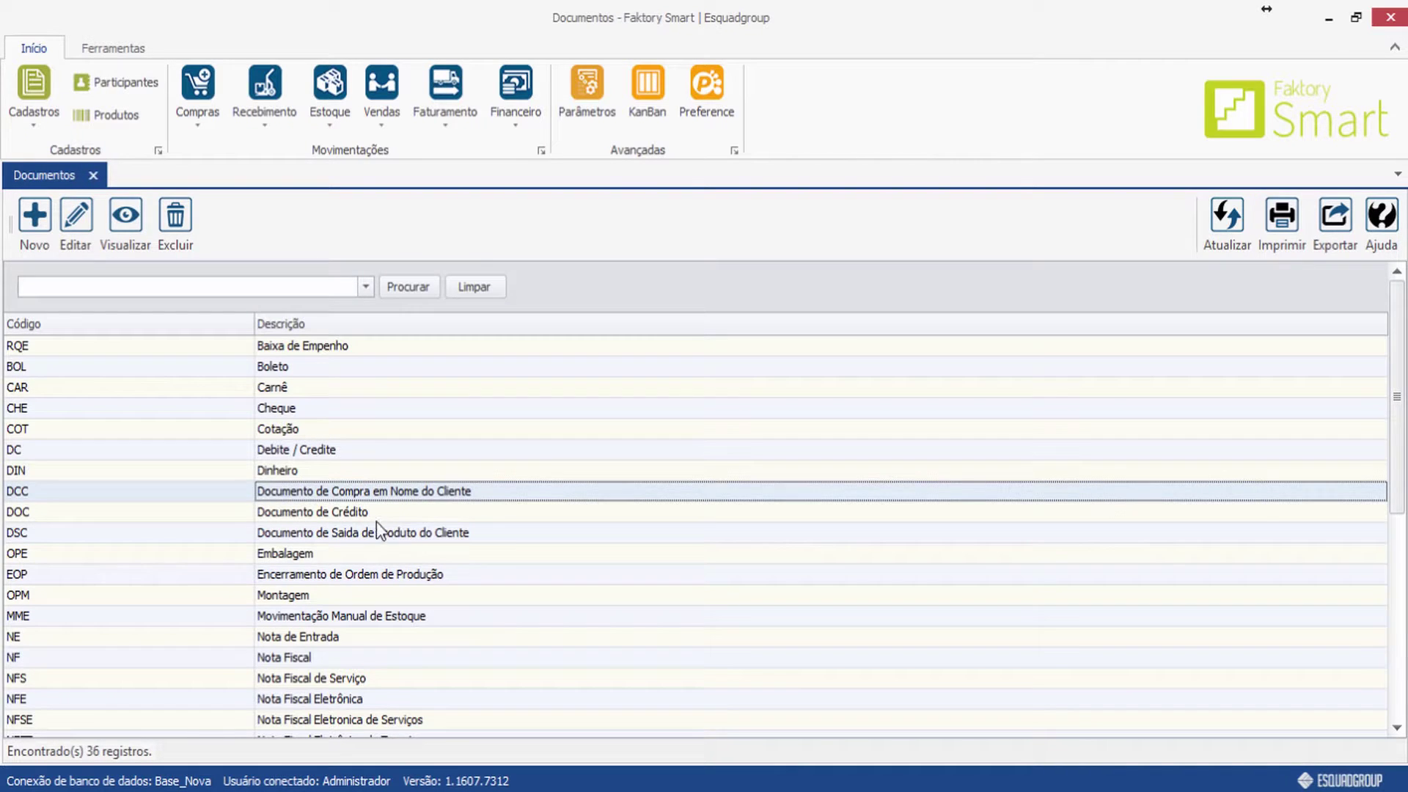
click(371, 517)
click(293, 598)
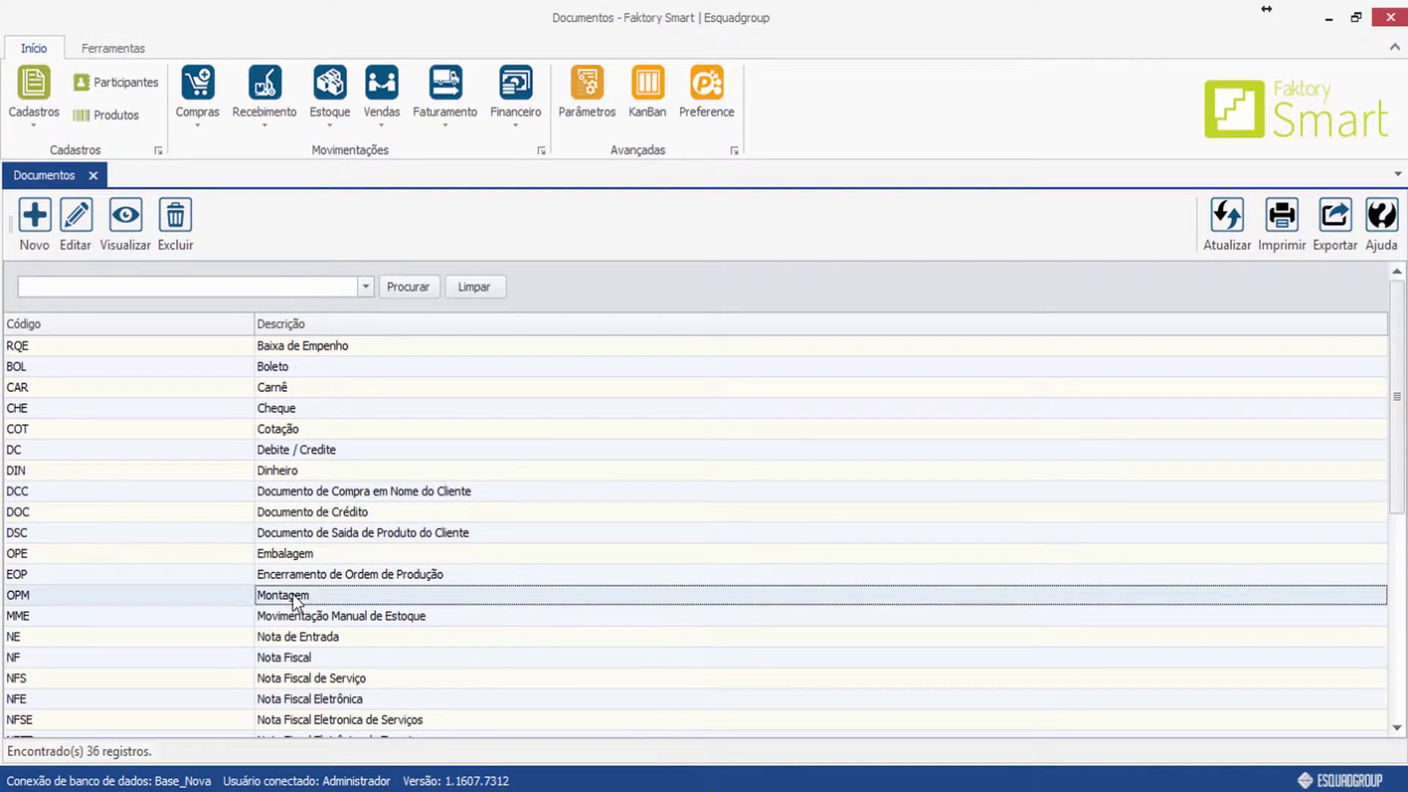
click(405, 620)
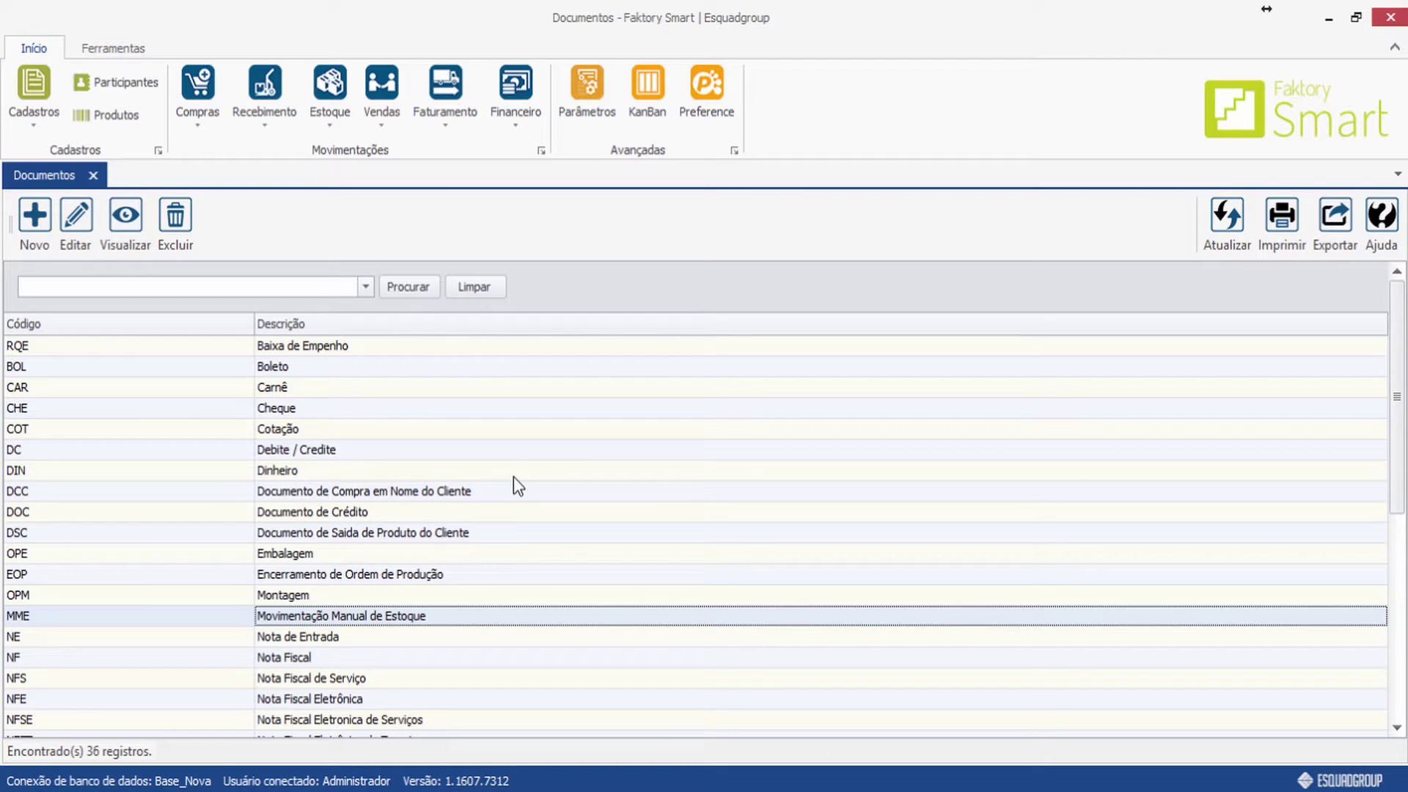
click(24, 222)
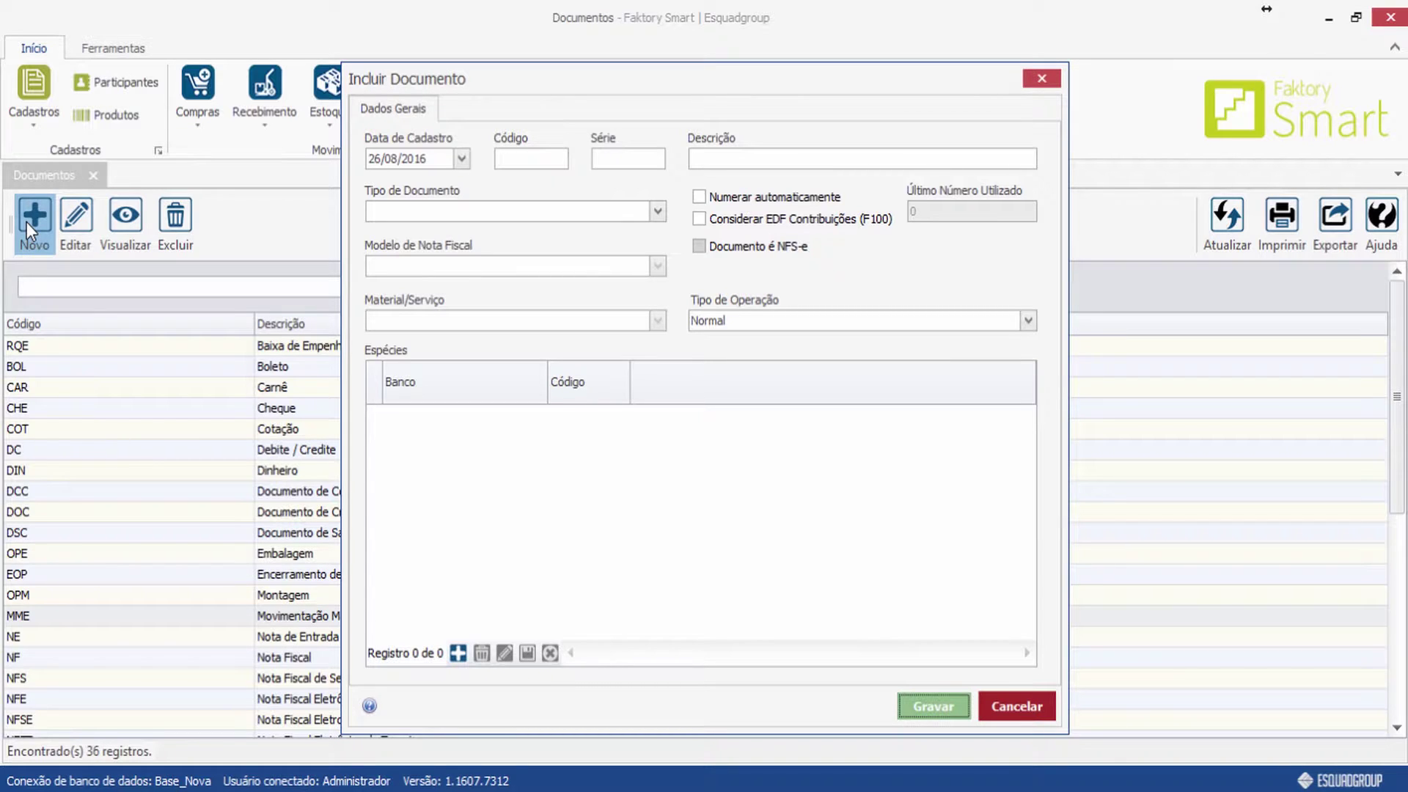
Enter code AD and description Adiantamento for the new document.
click(503, 158)
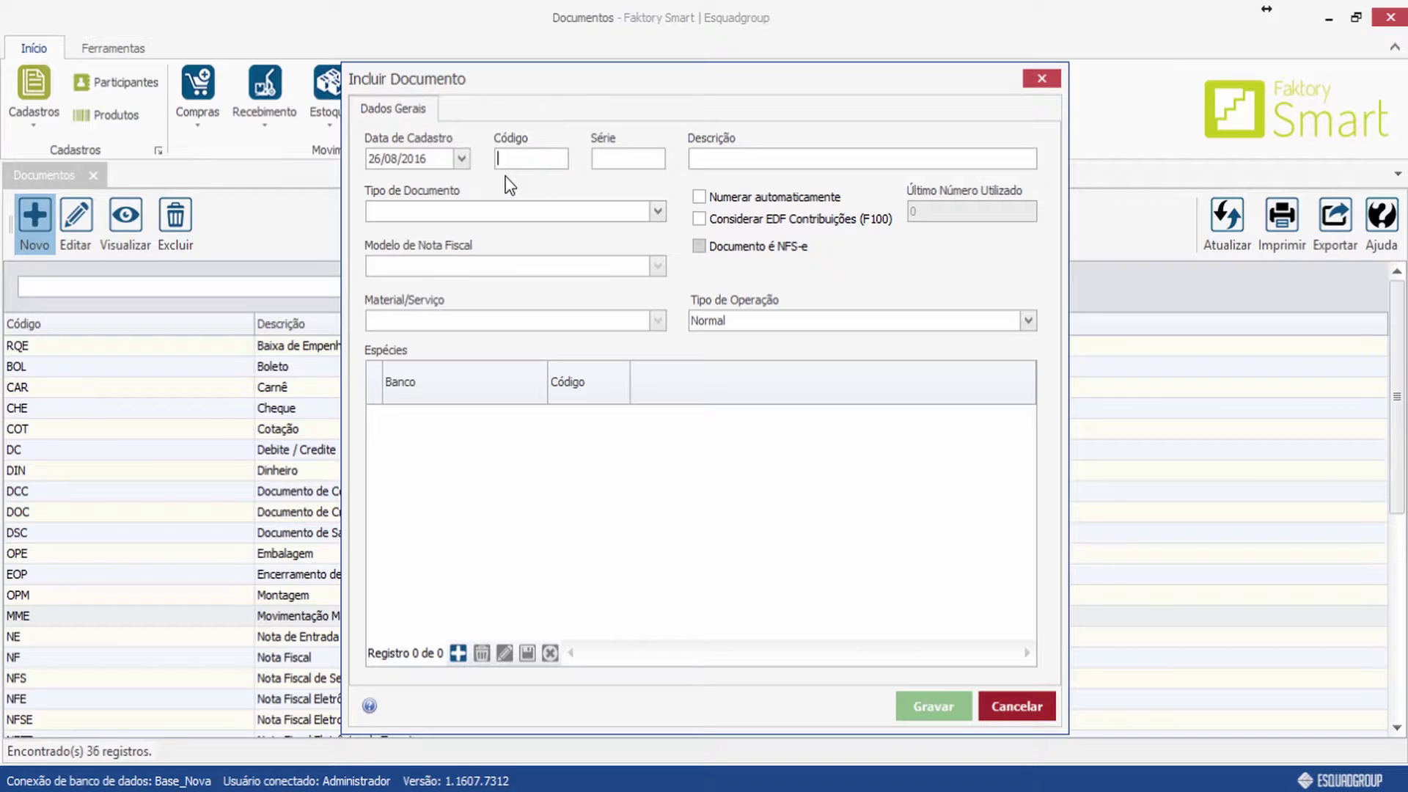
text(AD)
click(655, 157)
click(708, 159)
text(Adiantamento)
Set the Tipo de Documento to Adiantamento Financeiro.
click(608, 210)
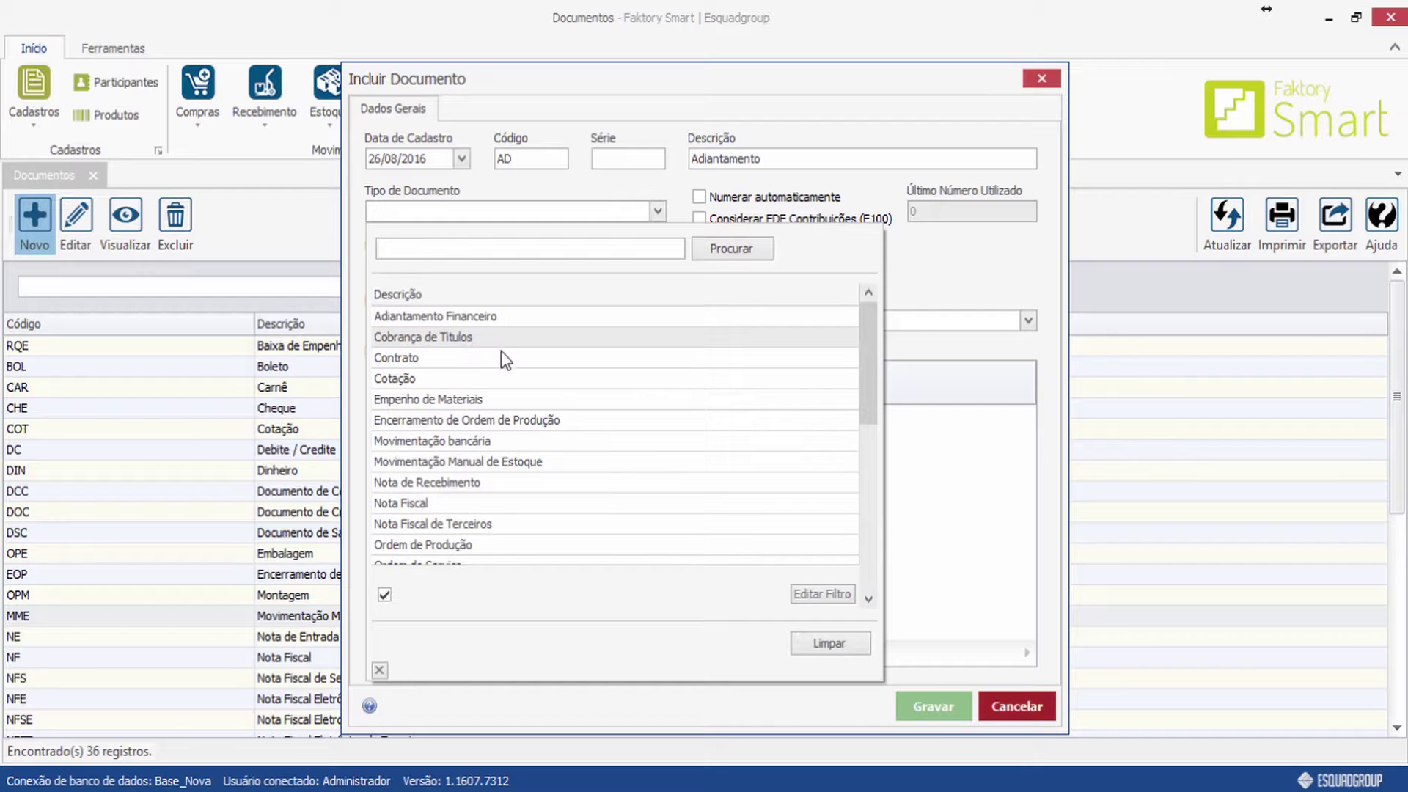
scroll(532, 402, down, 1)
scroll(531, 402, down, 5)
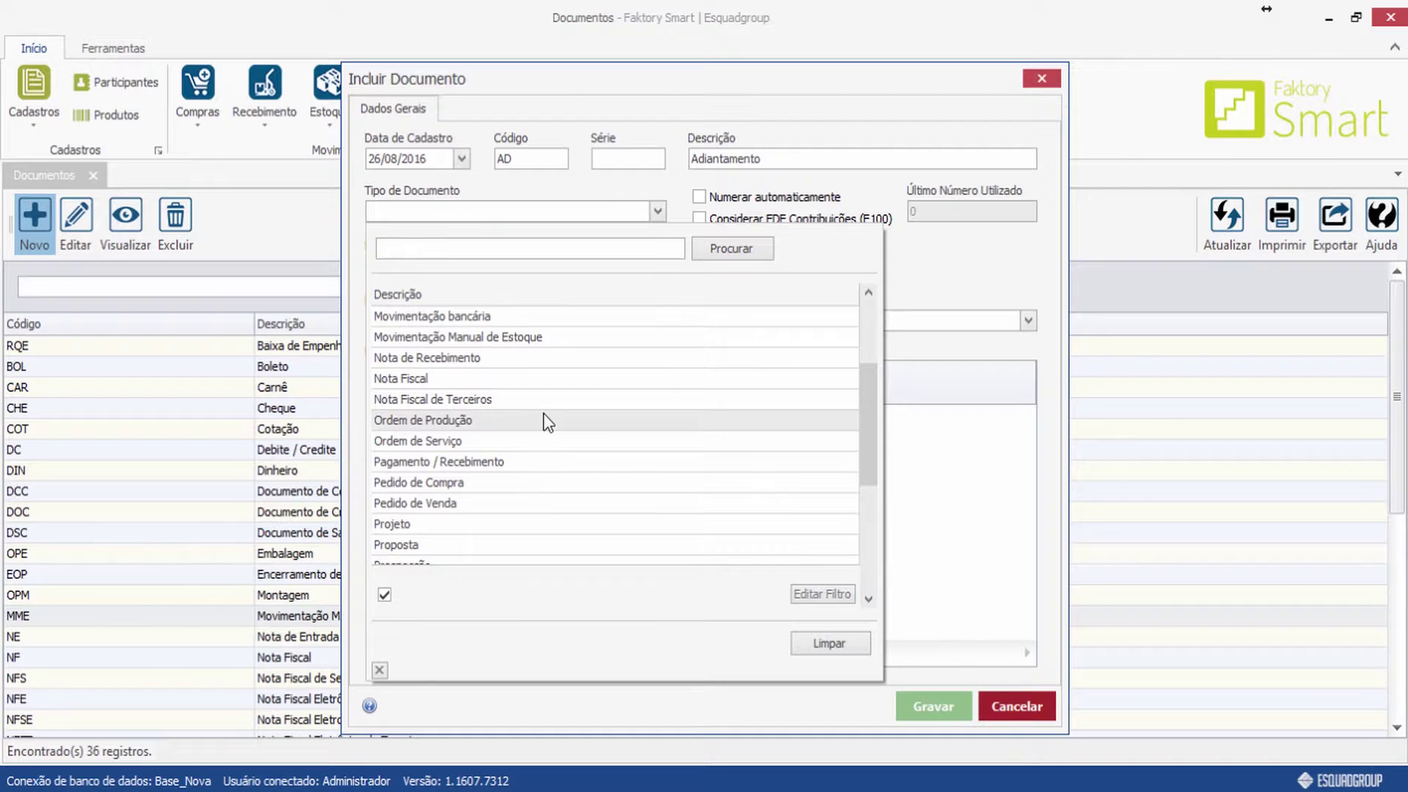
scroll(535, 420, down, 4)
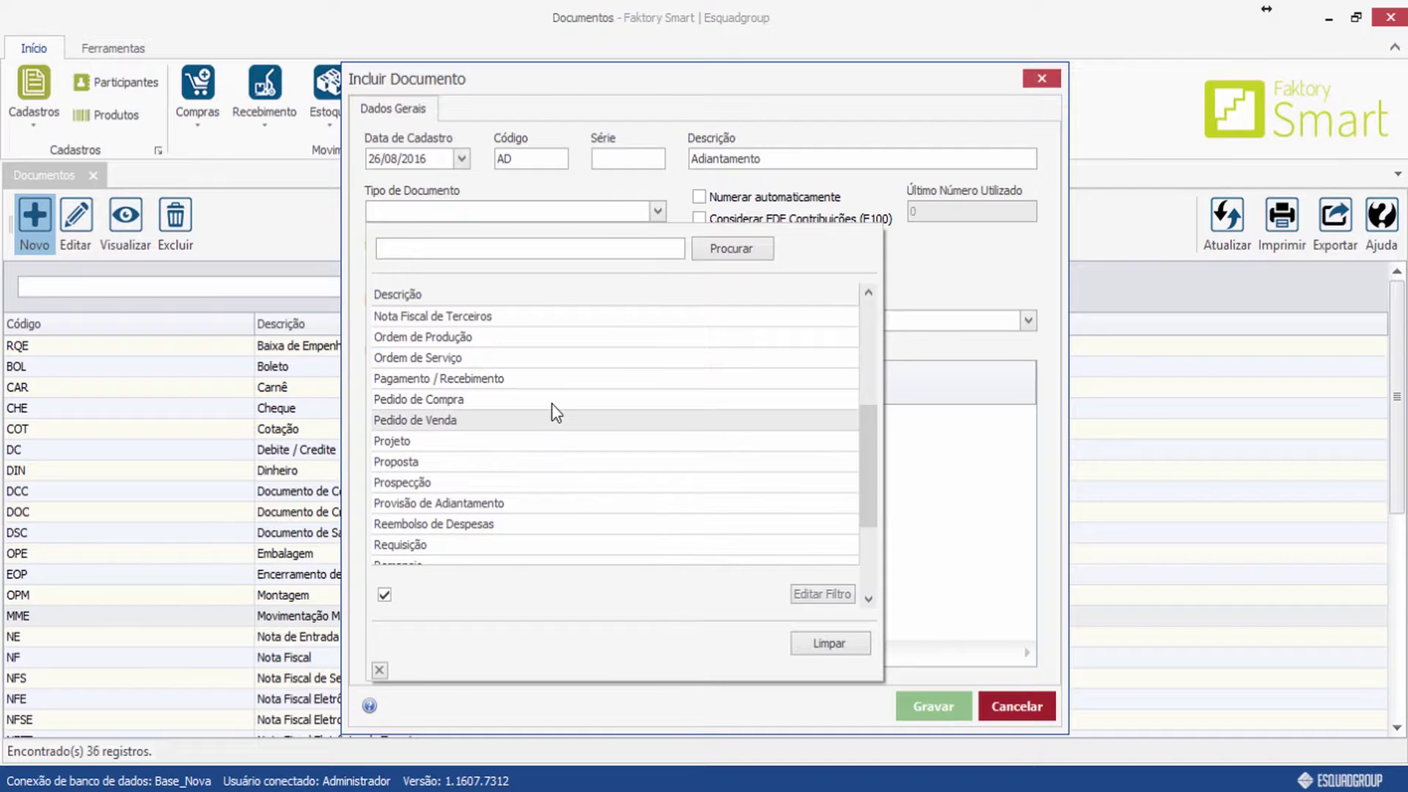
scroll(607, 440, down, 2)
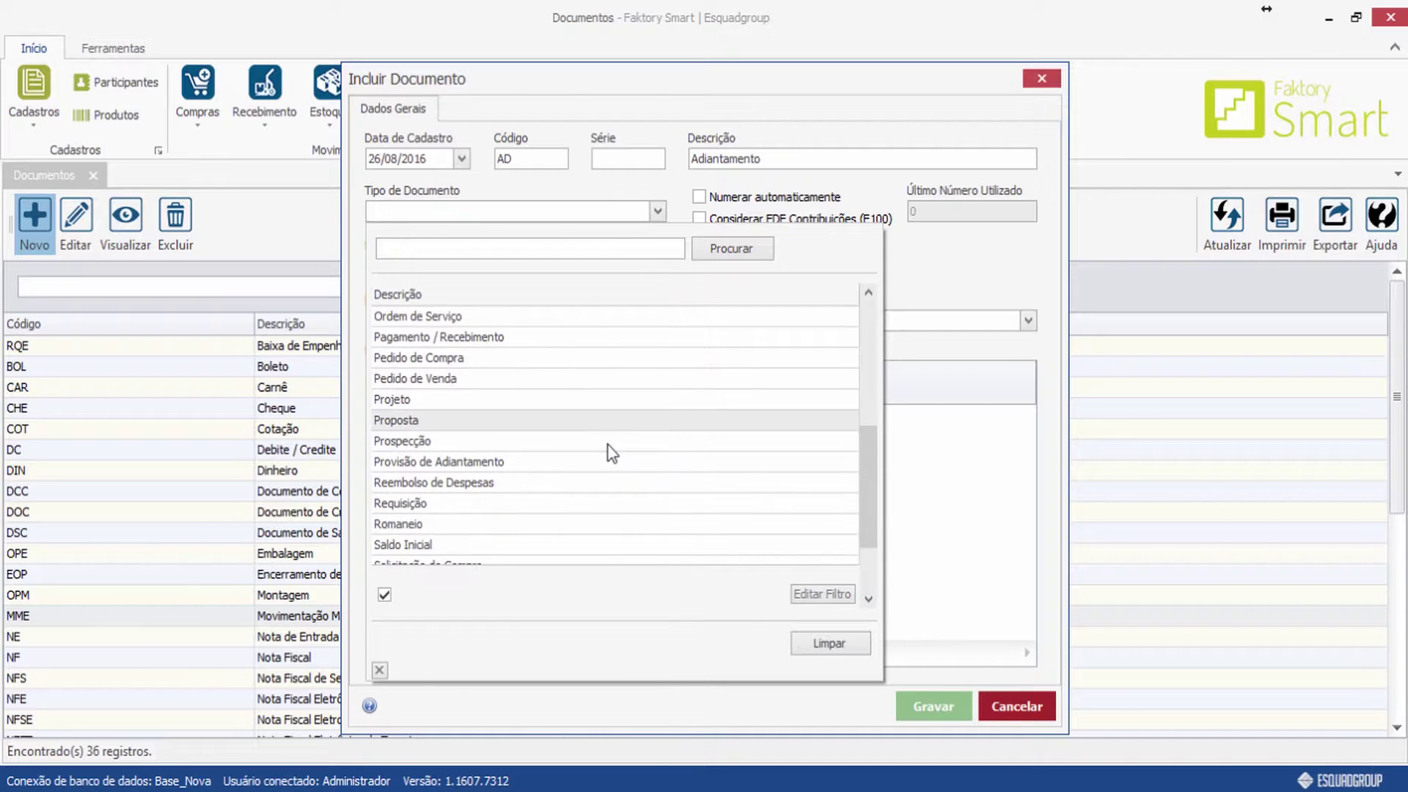
scroll(607, 449, down, 2)
scroll(606, 444, up, 16)
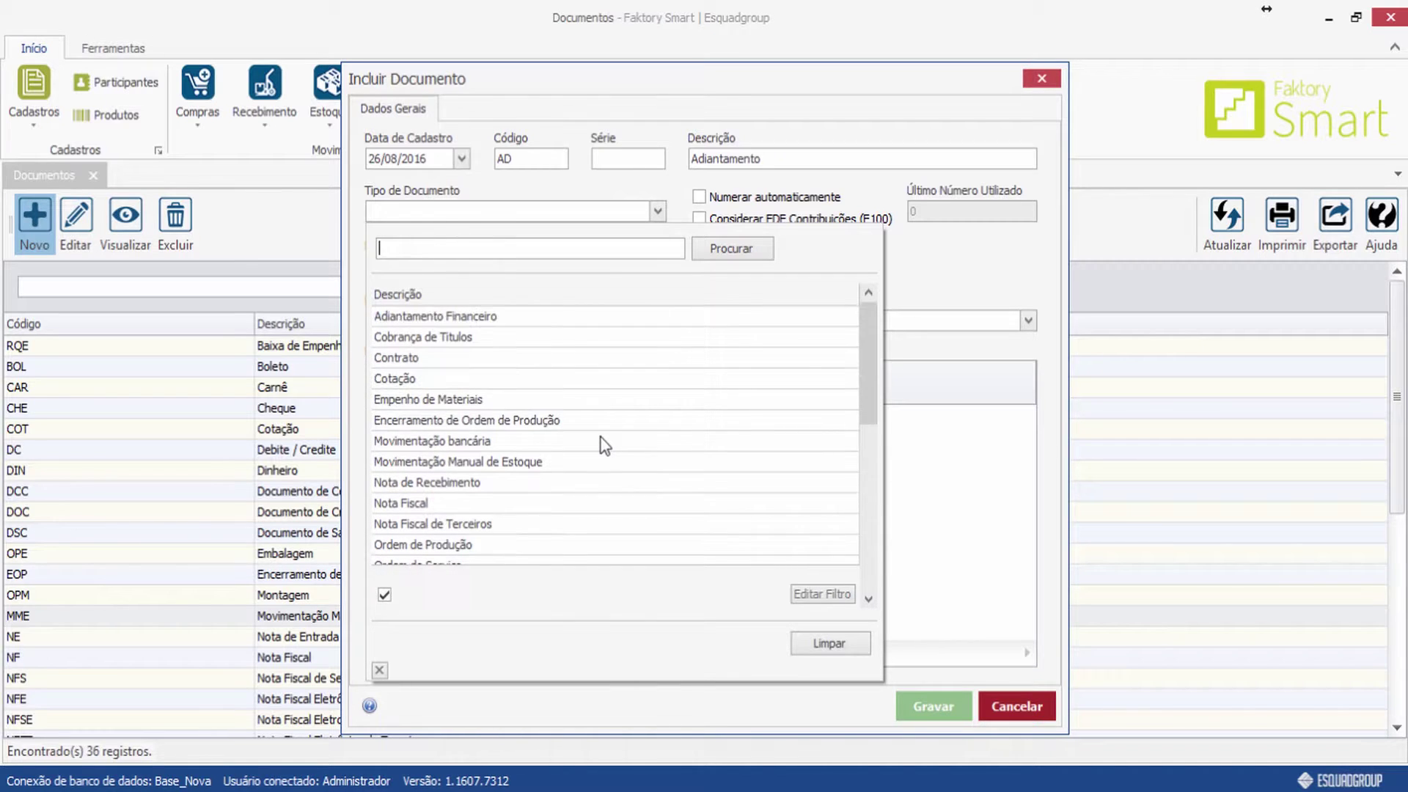
click(489, 316)
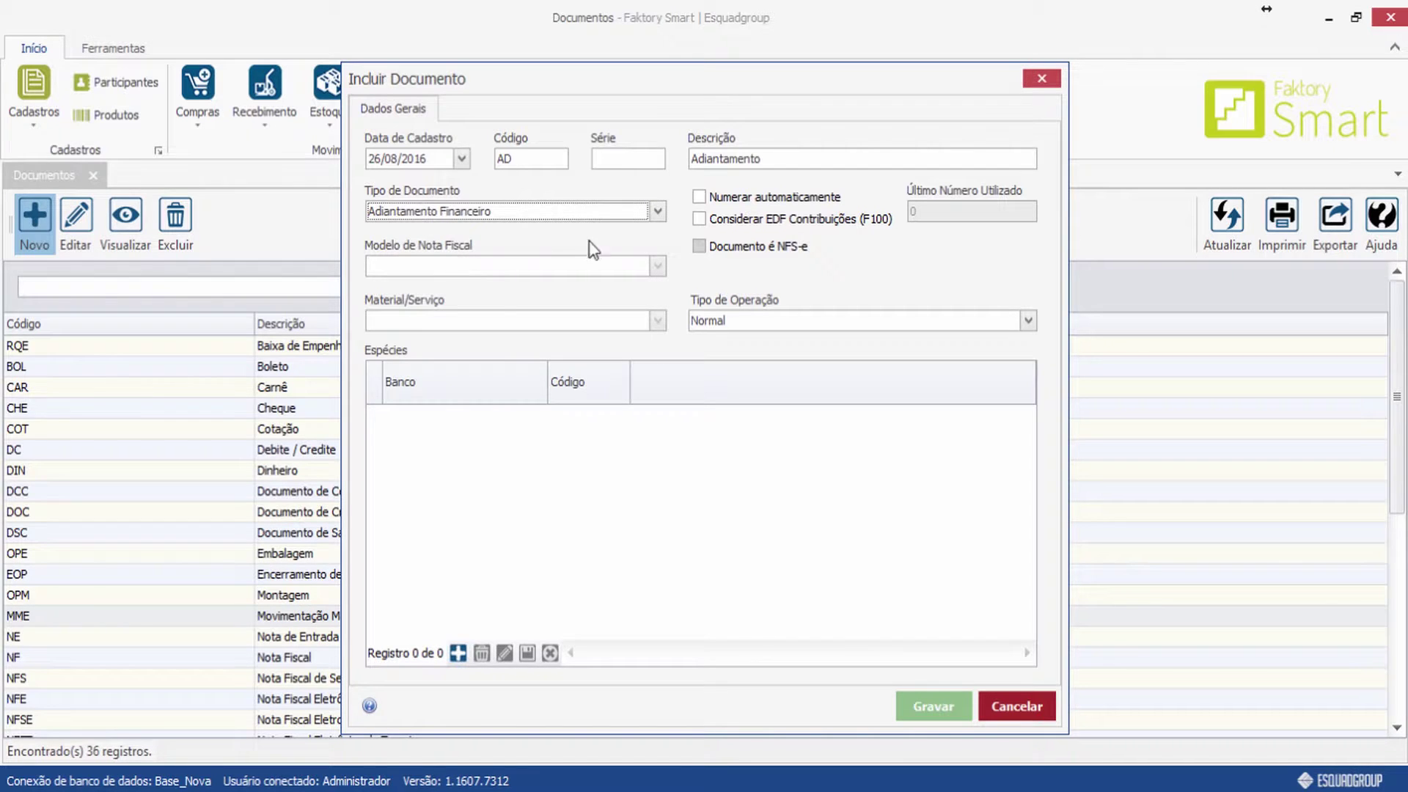
Change the document type to Nota Fiscal.
click(652, 215)
scroll(531, 367, down, 4)
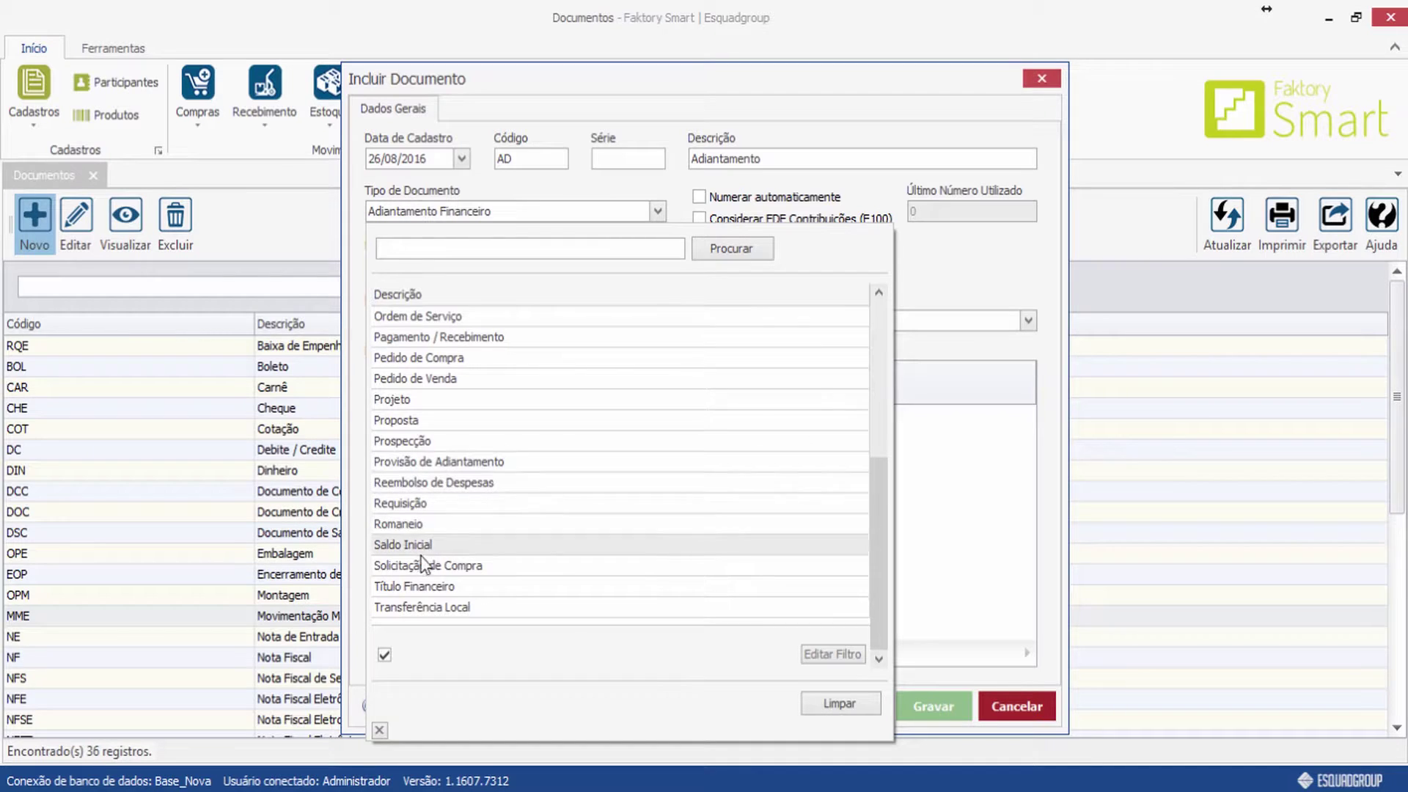
scroll(419, 561, up, 3)
click(412, 449)
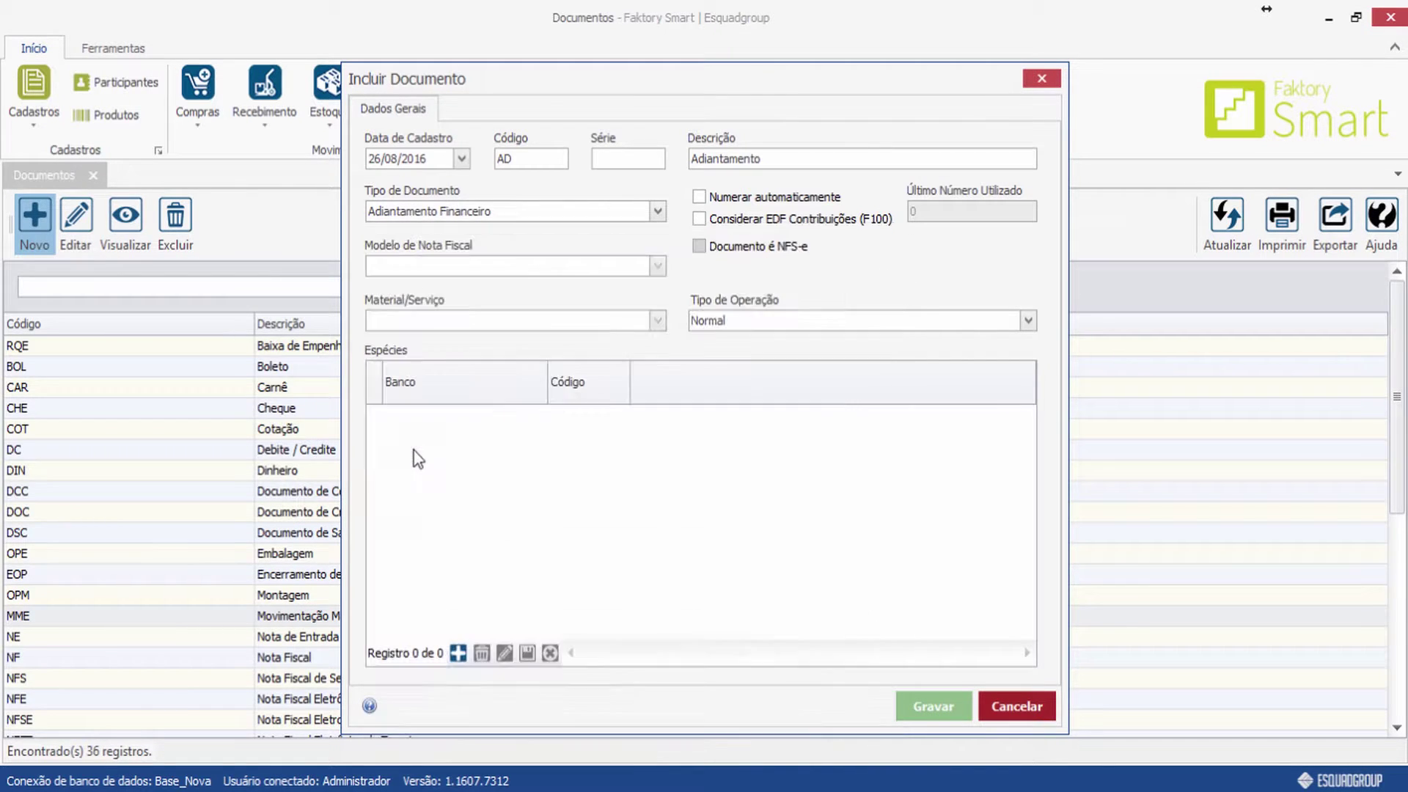
Browse the nota fiscal Modelo list without choosing, then revert the type to Adiantamento Financeiro.
click(659, 267)
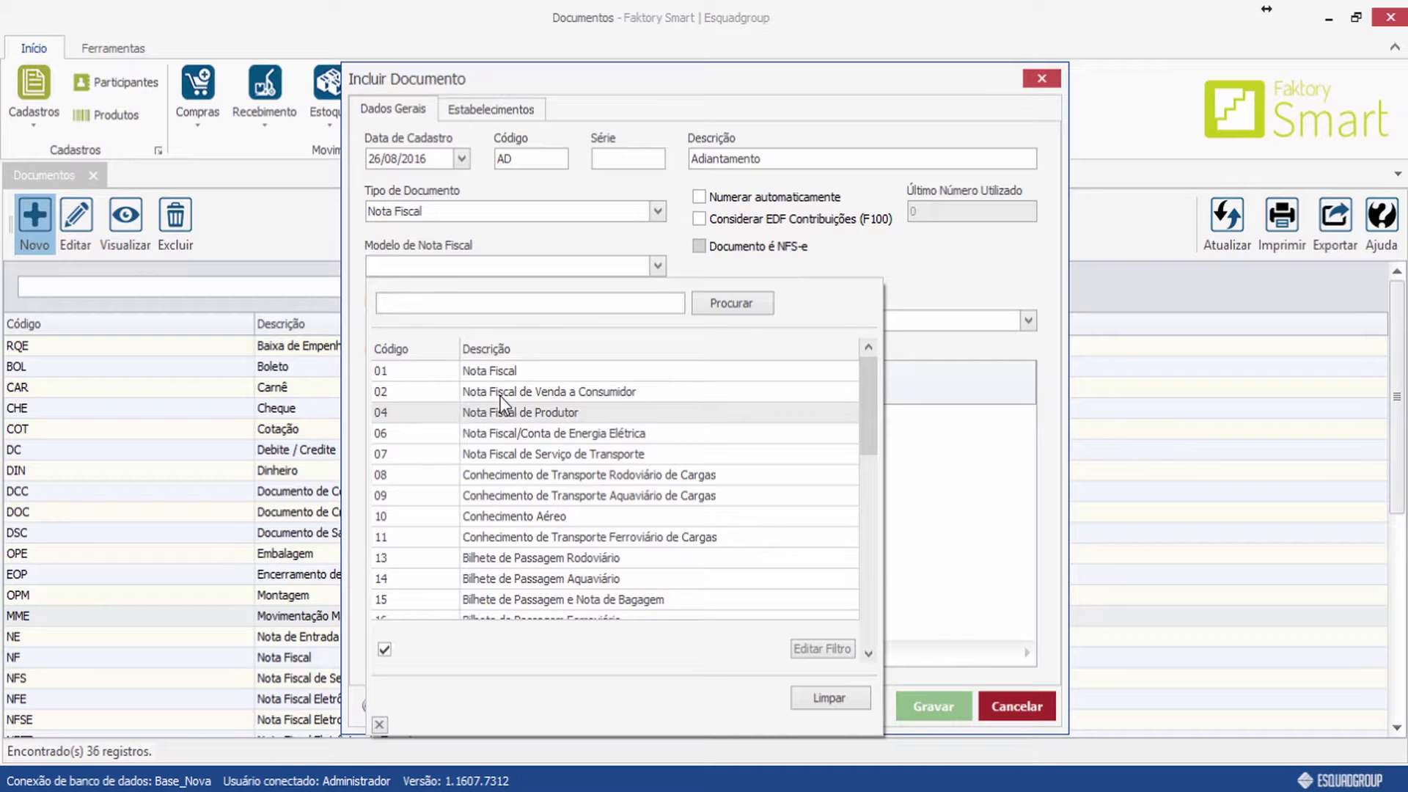
scroll(570, 396, down, 2)
scroll(570, 396, down, 11)
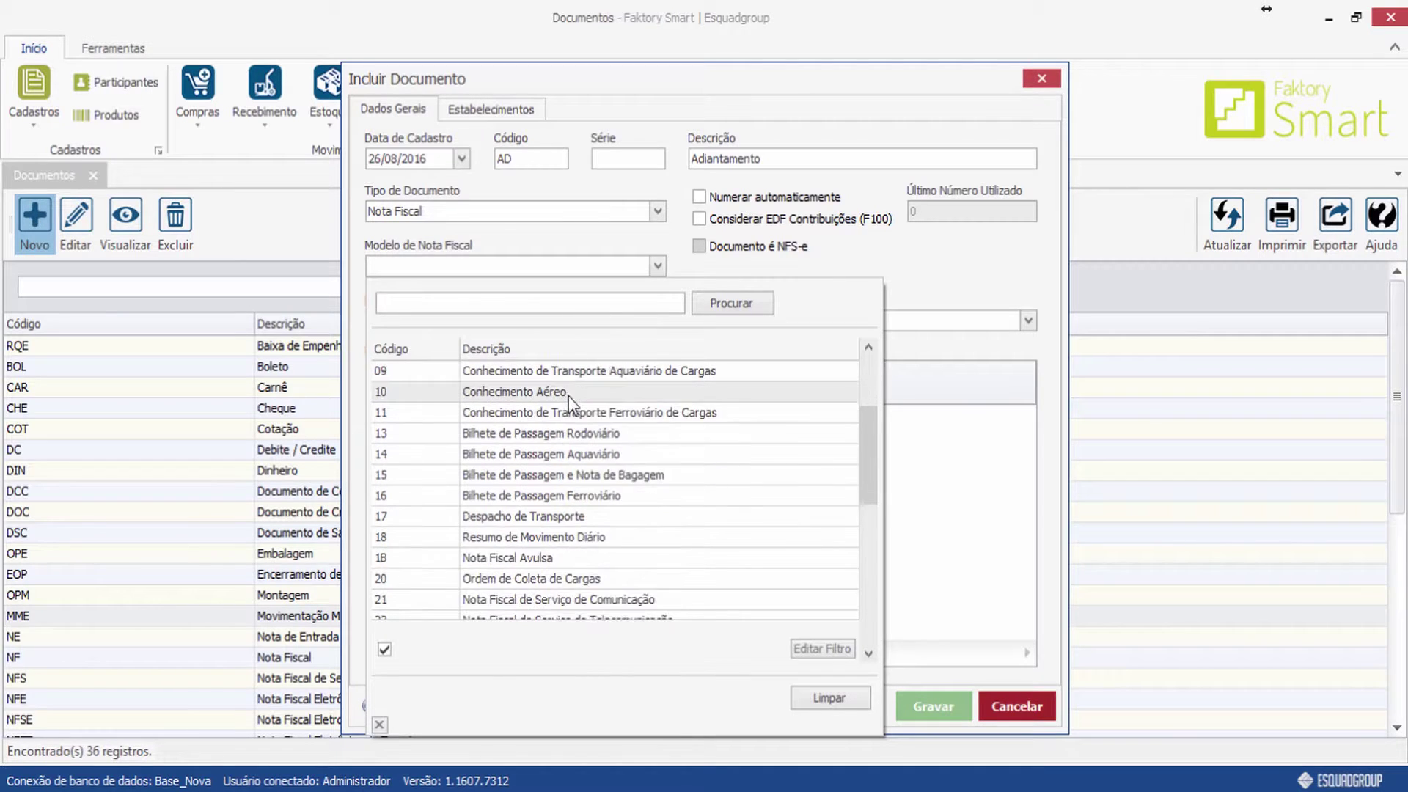
scroll(574, 415, down, 3)
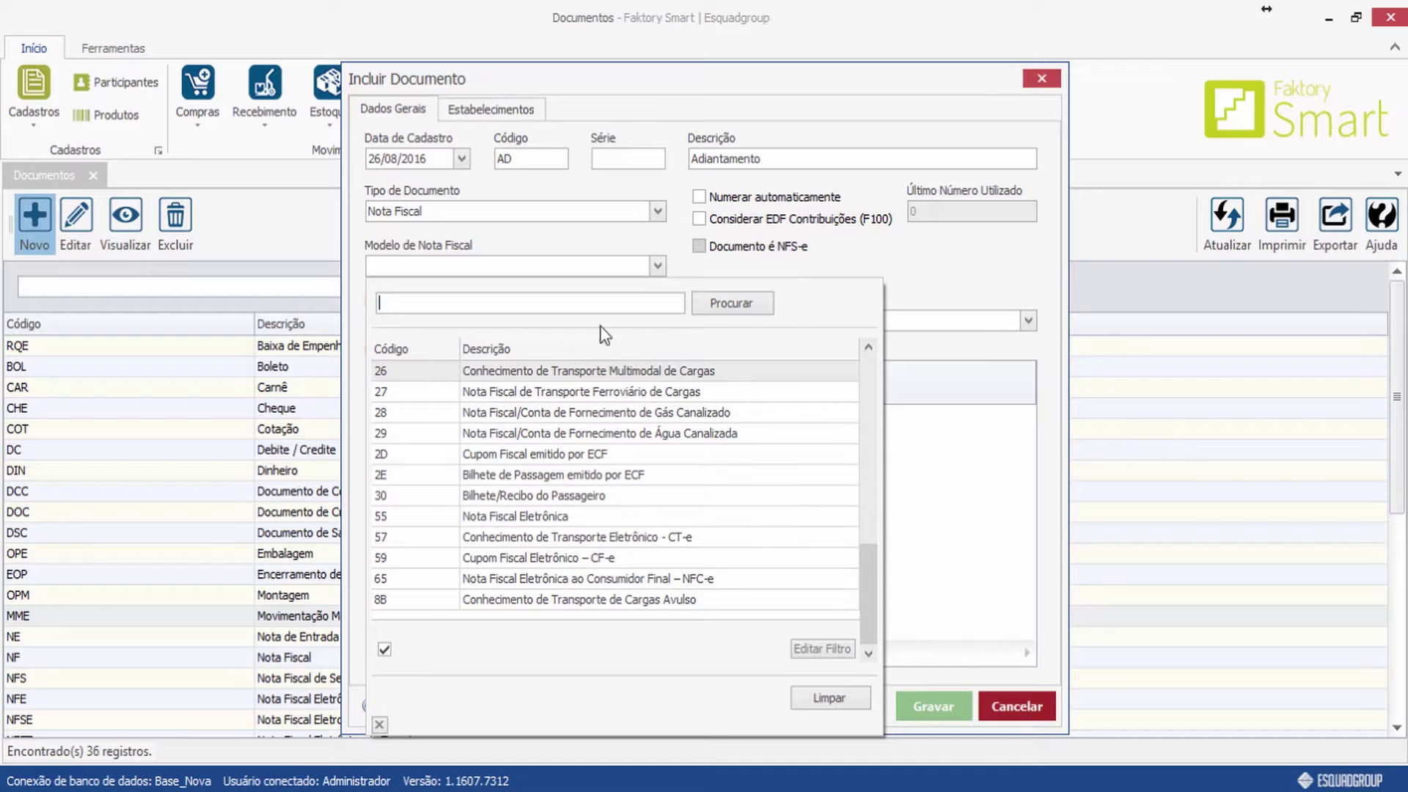
click(693, 265)
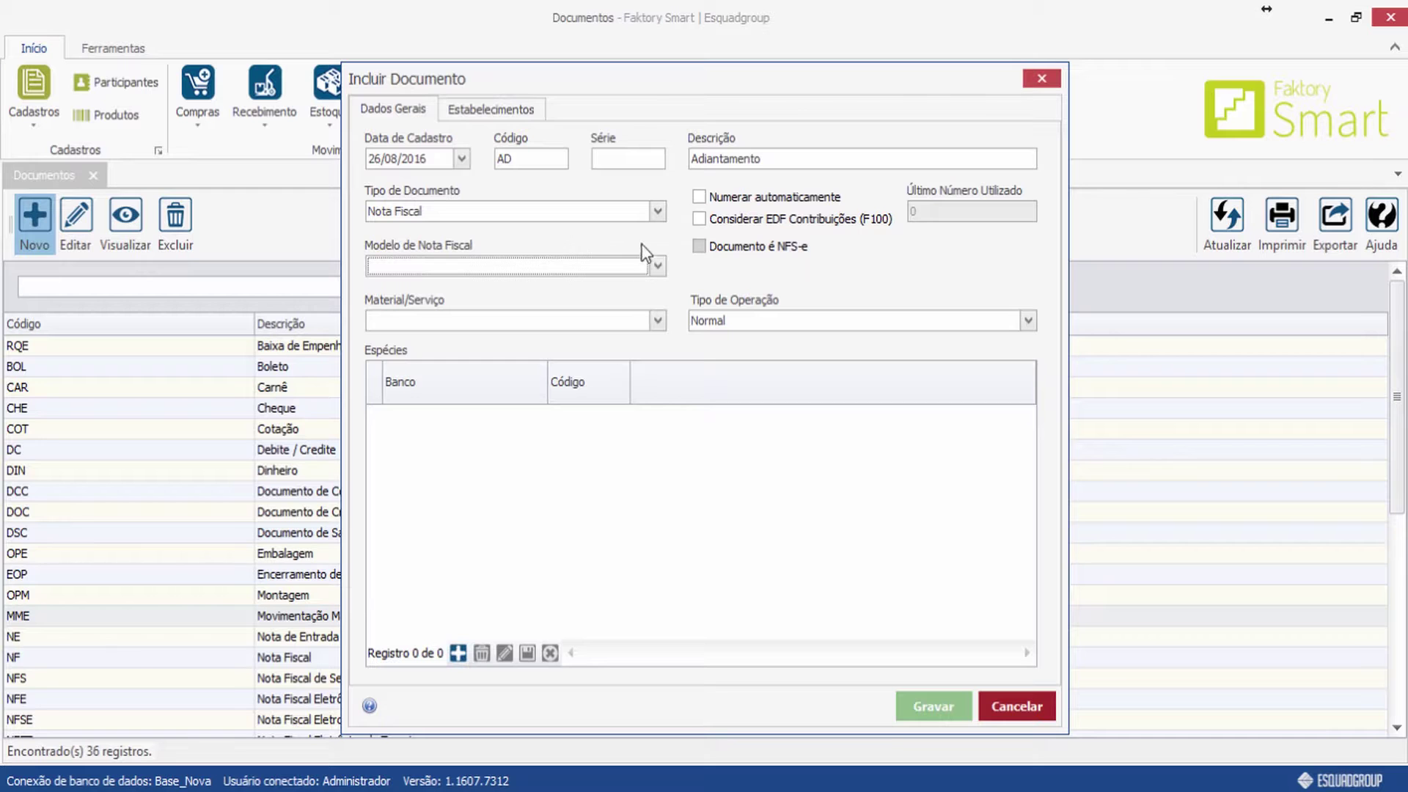
click(657, 213)
click(455, 318)
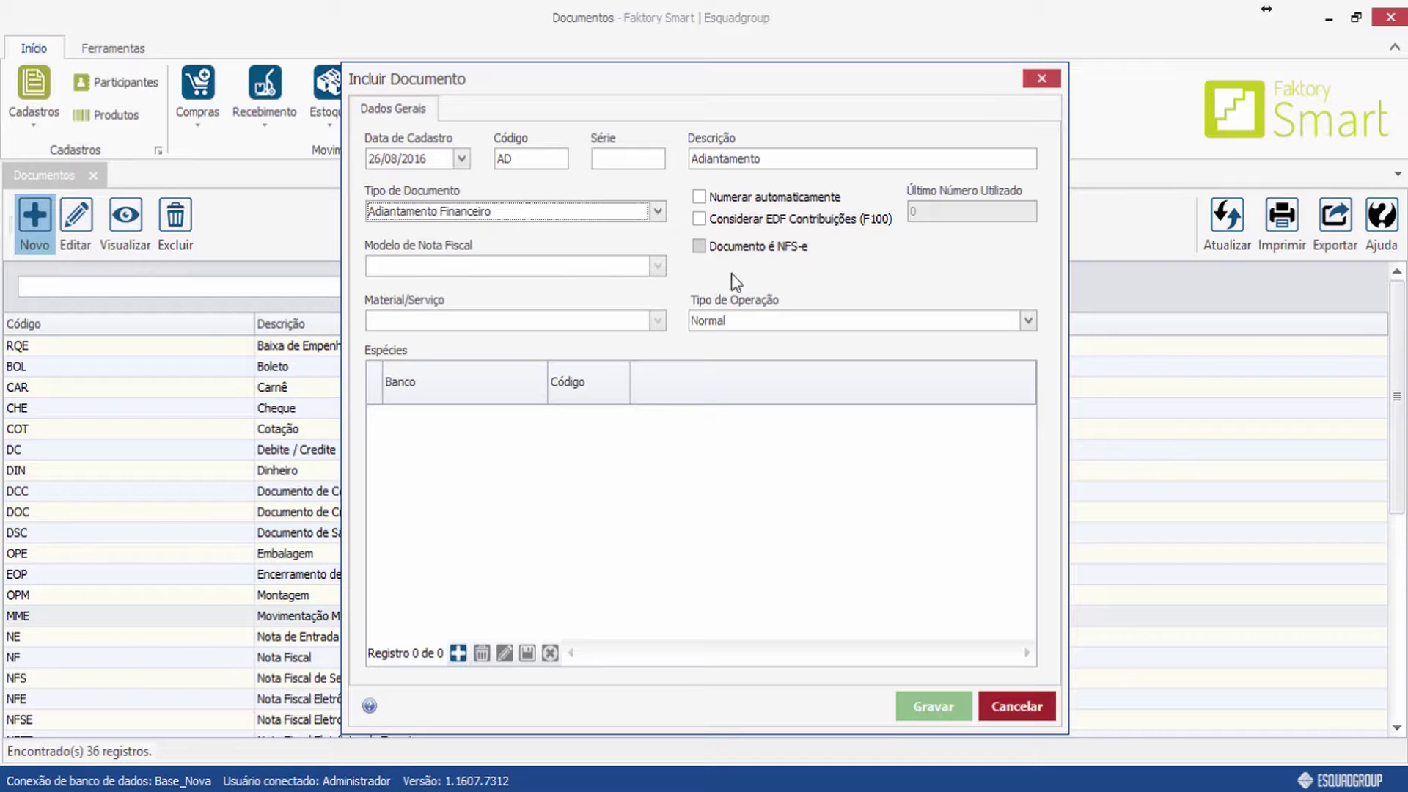
Tick Numerar automaticamente and EDF Contribuições (F100), keep Normal operation, then cancel the draft.
click(698, 196)
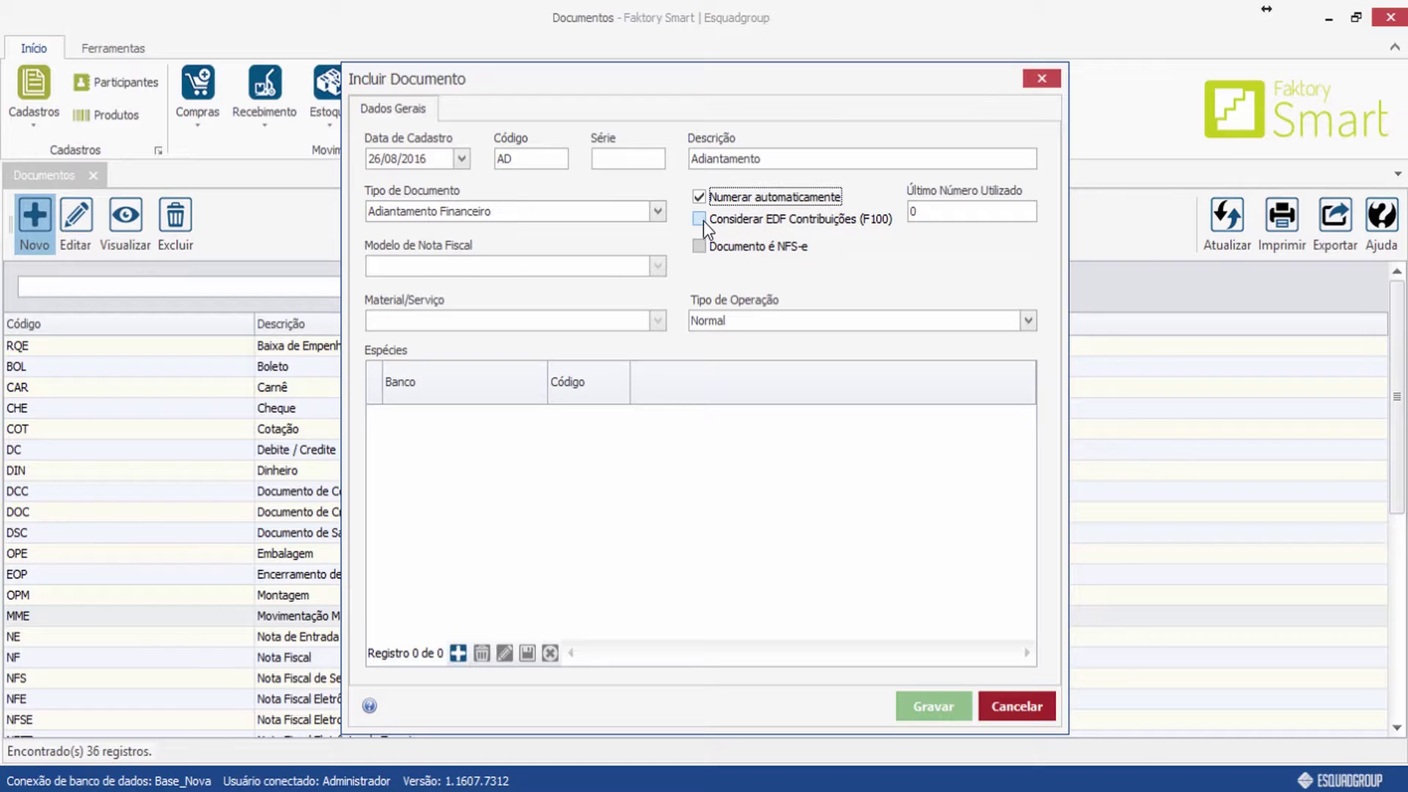
click(699, 219)
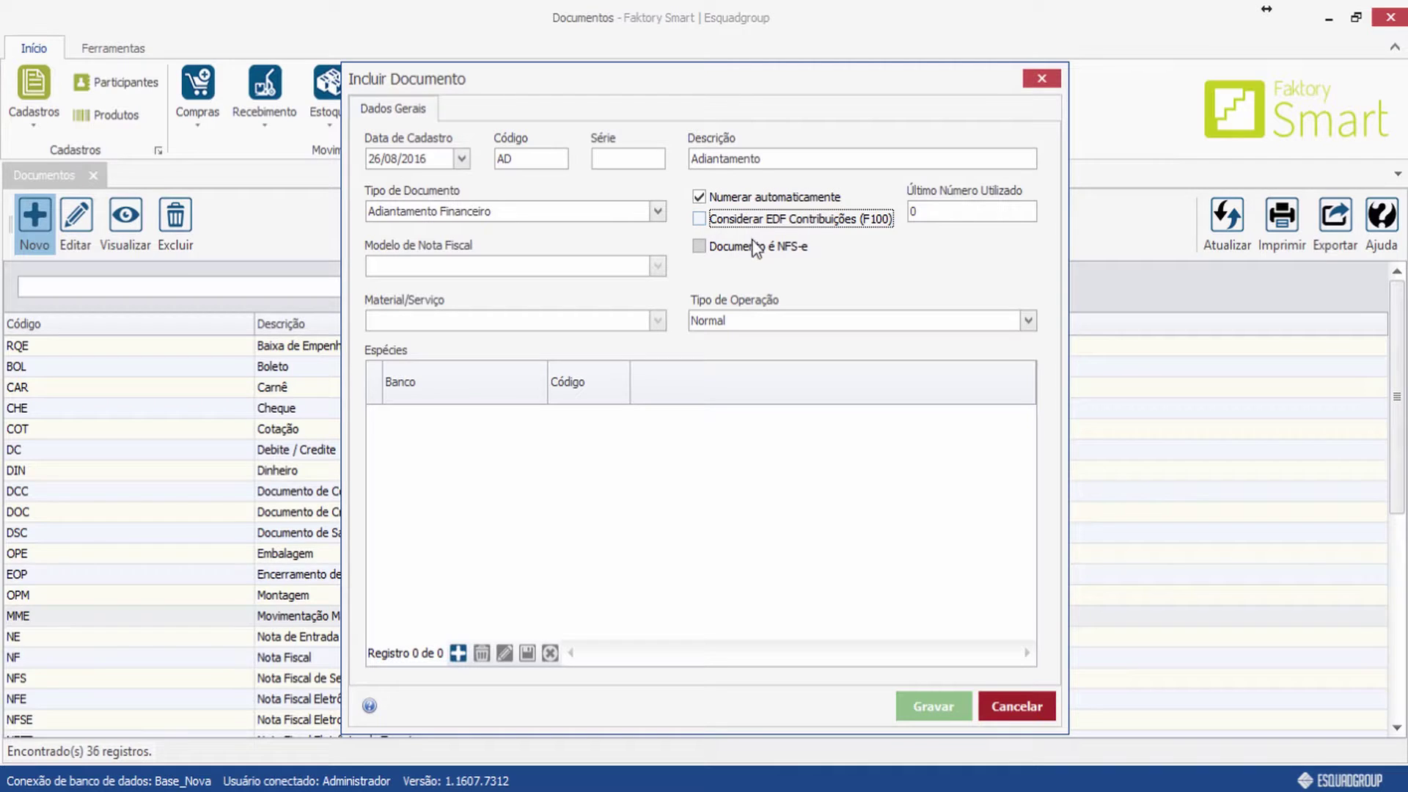
click(1027, 323)
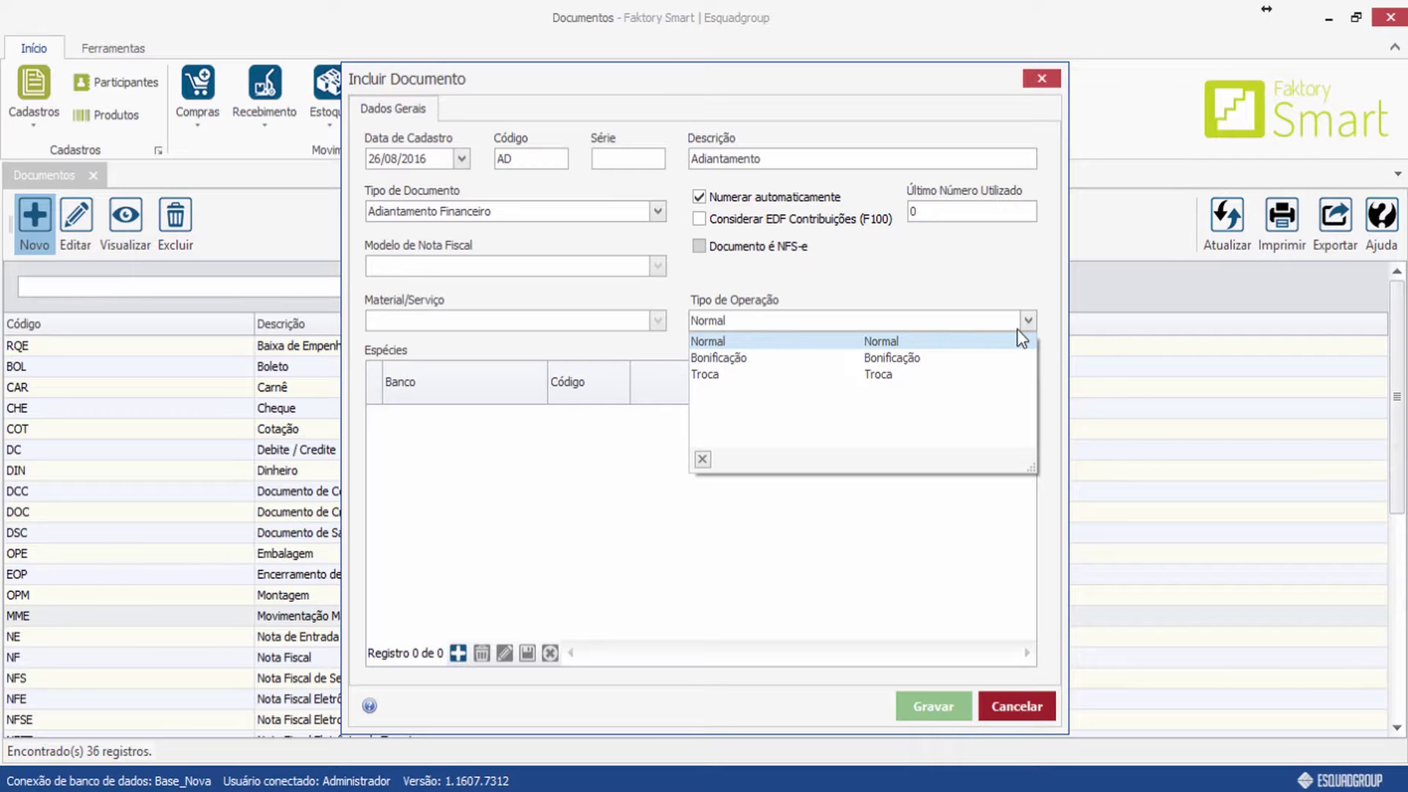
click(755, 342)
key(Escape)
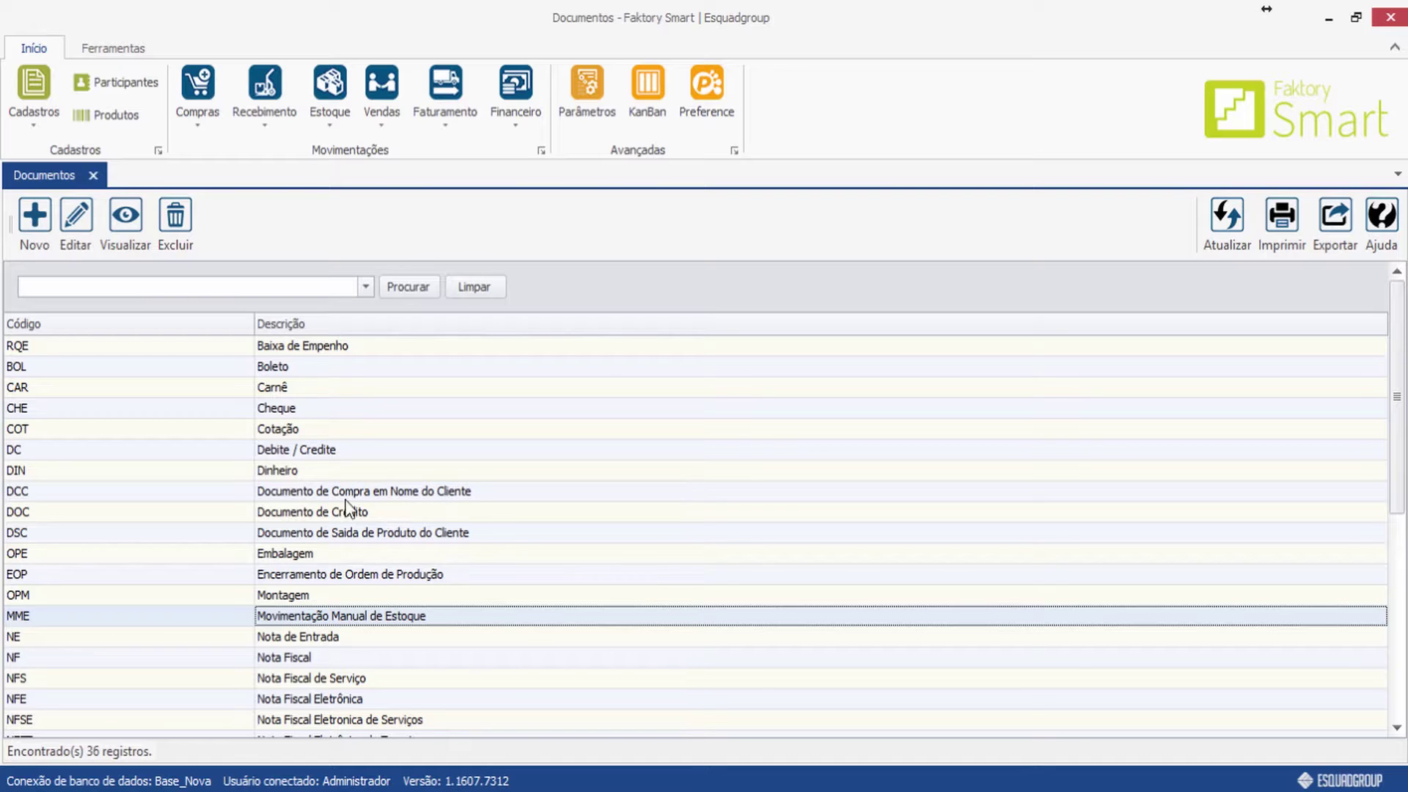
View and close the DC (Debite / Credite) and NFET document records.
double_click(310, 451)
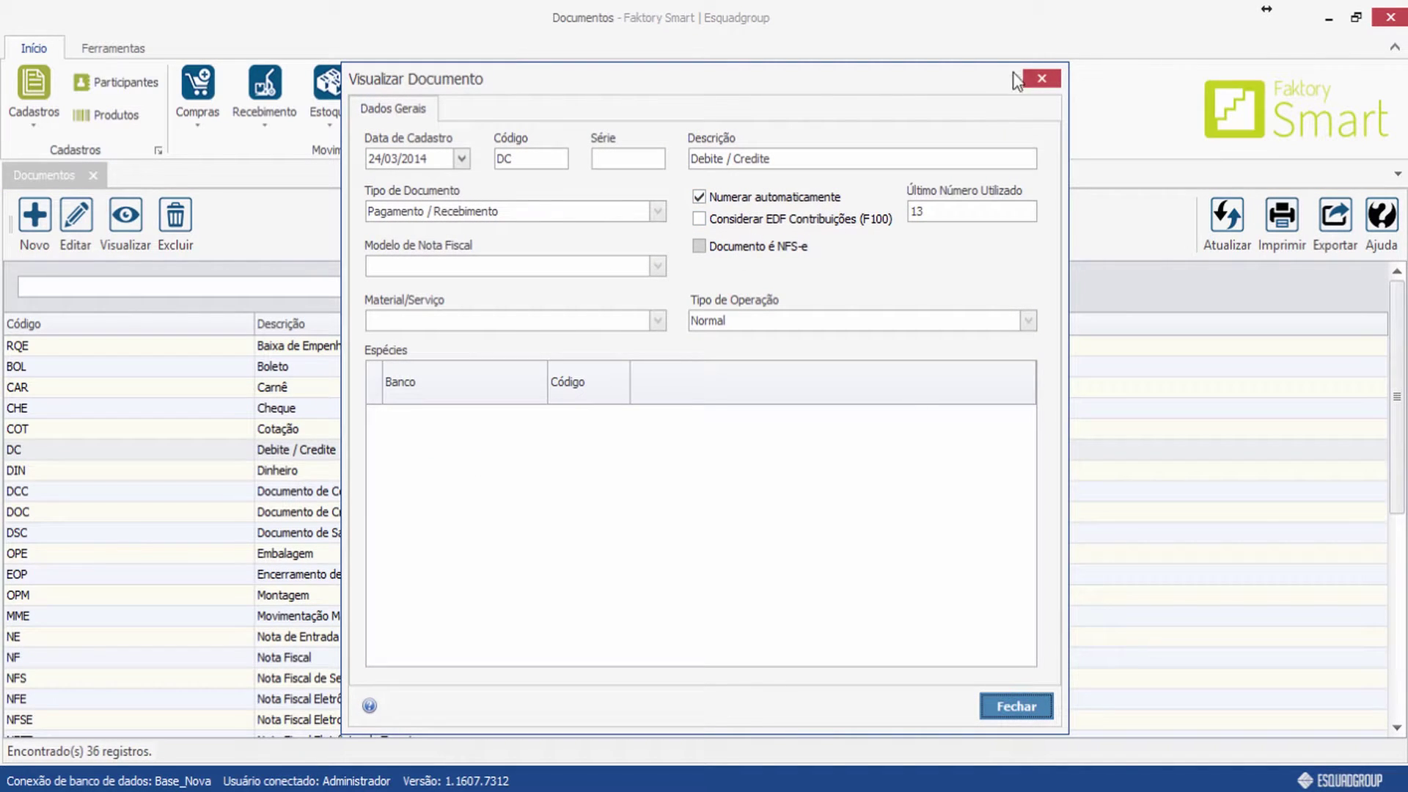
click(1041, 77)
scroll(293, 684, down, 5)
click(350, 393)
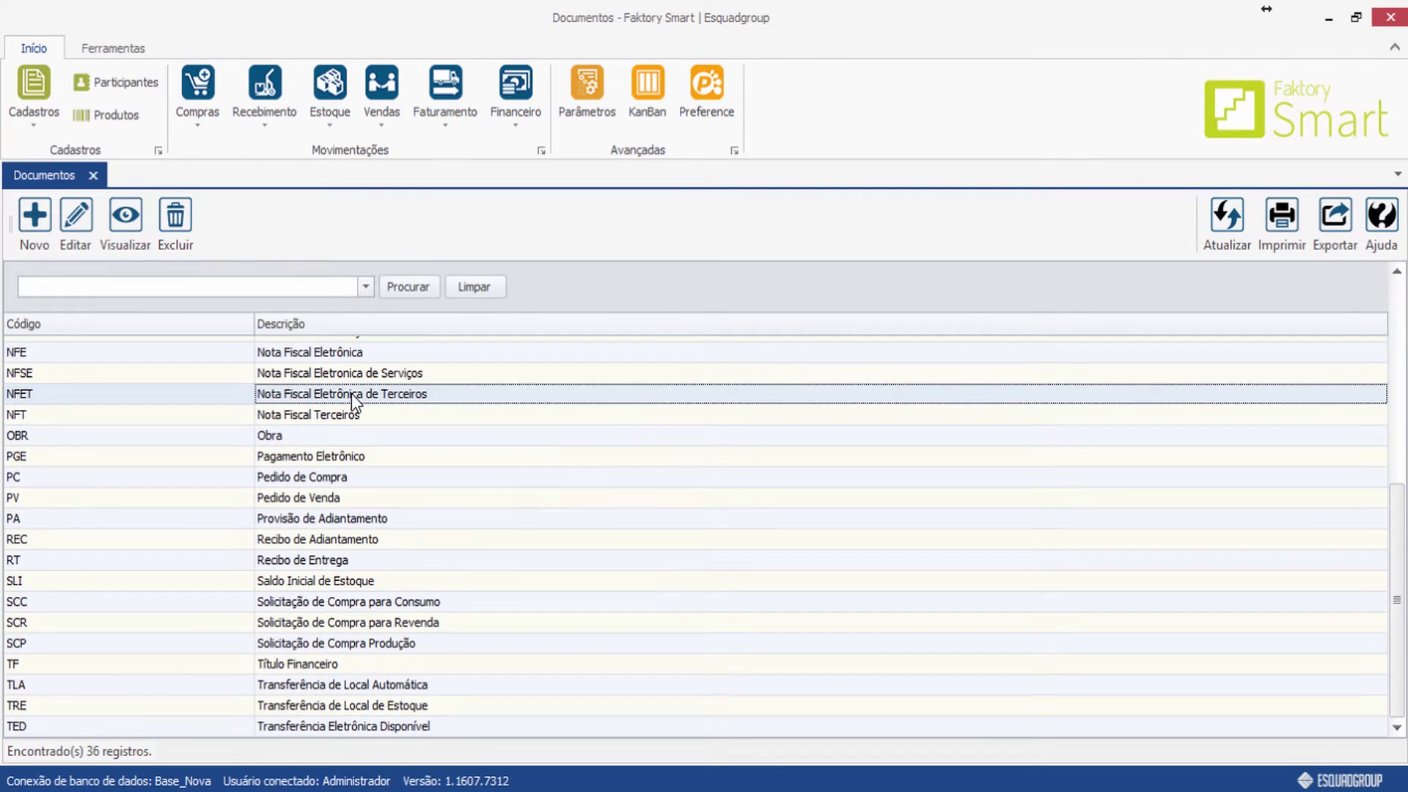
double_click(350, 393)
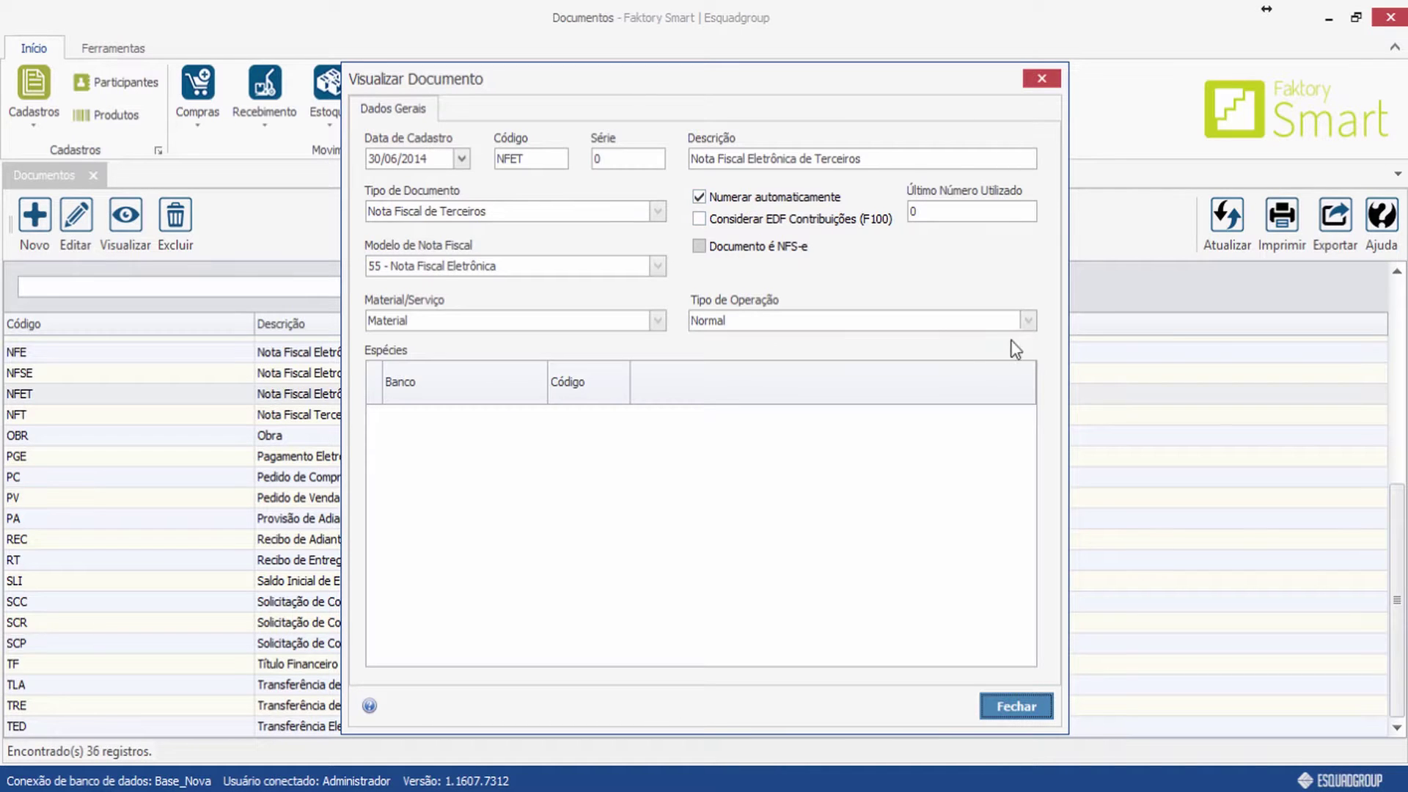
click(1055, 80)
View the NFSE document record, then close the Documentos list.
click(388, 434)
double_click(389, 434)
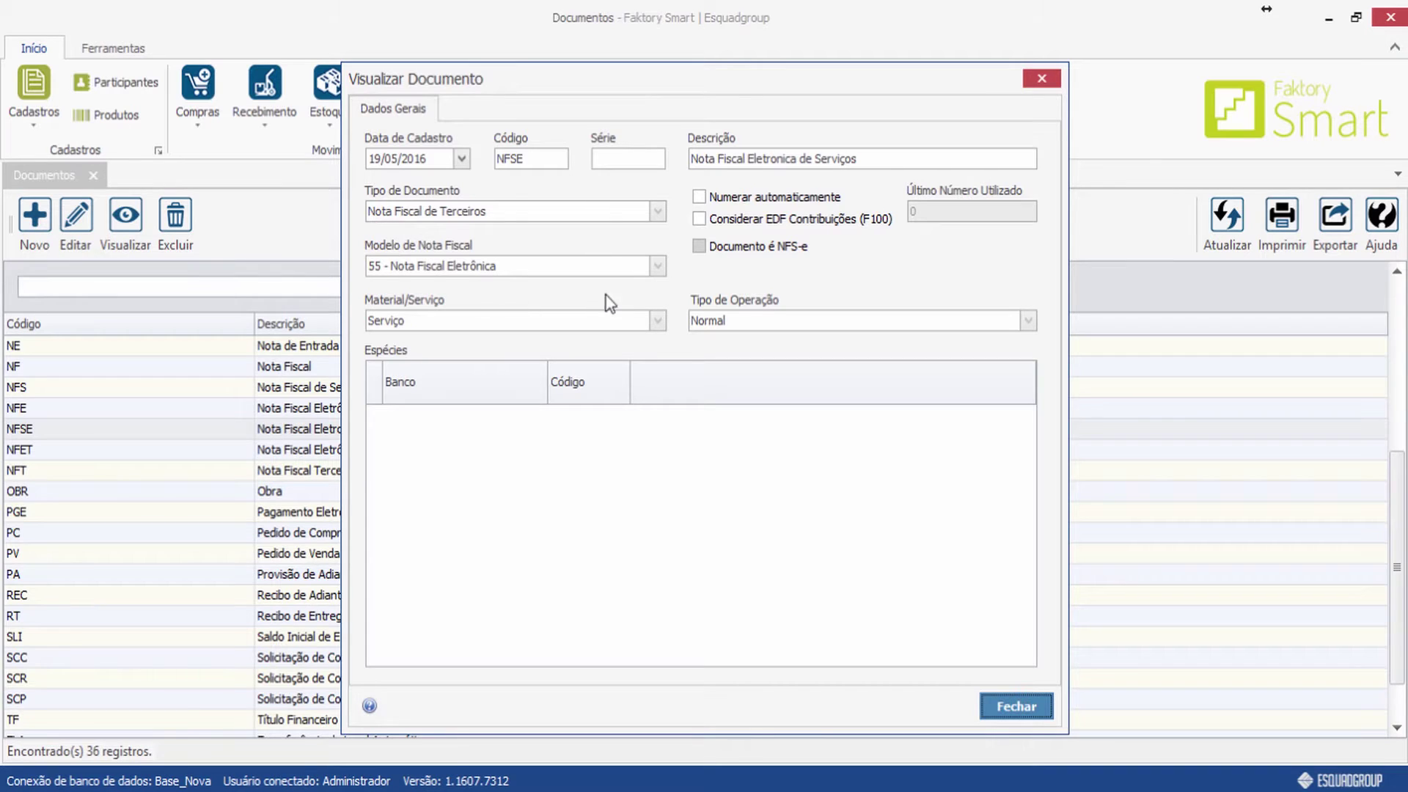
click(1042, 76)
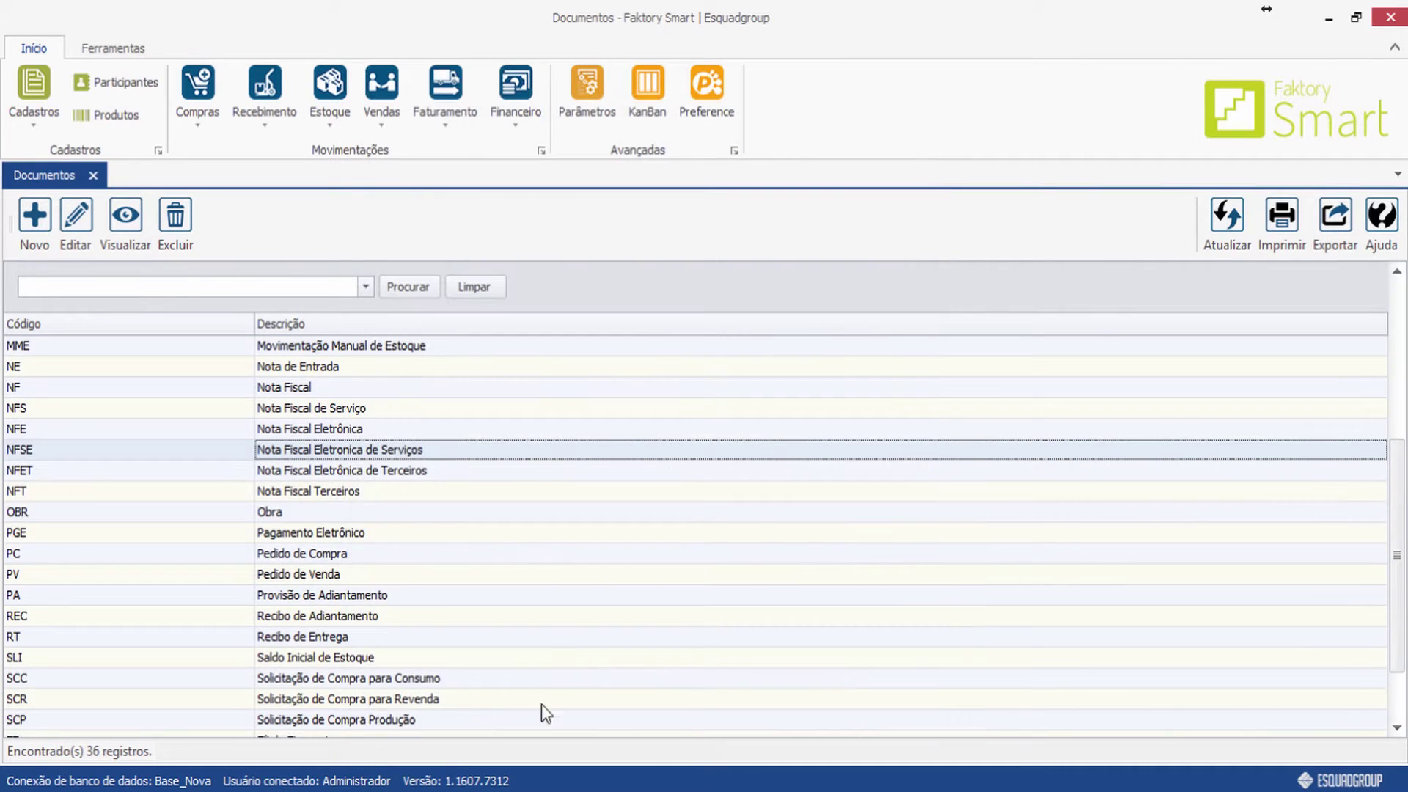
scroll(419, 534, down, 1)
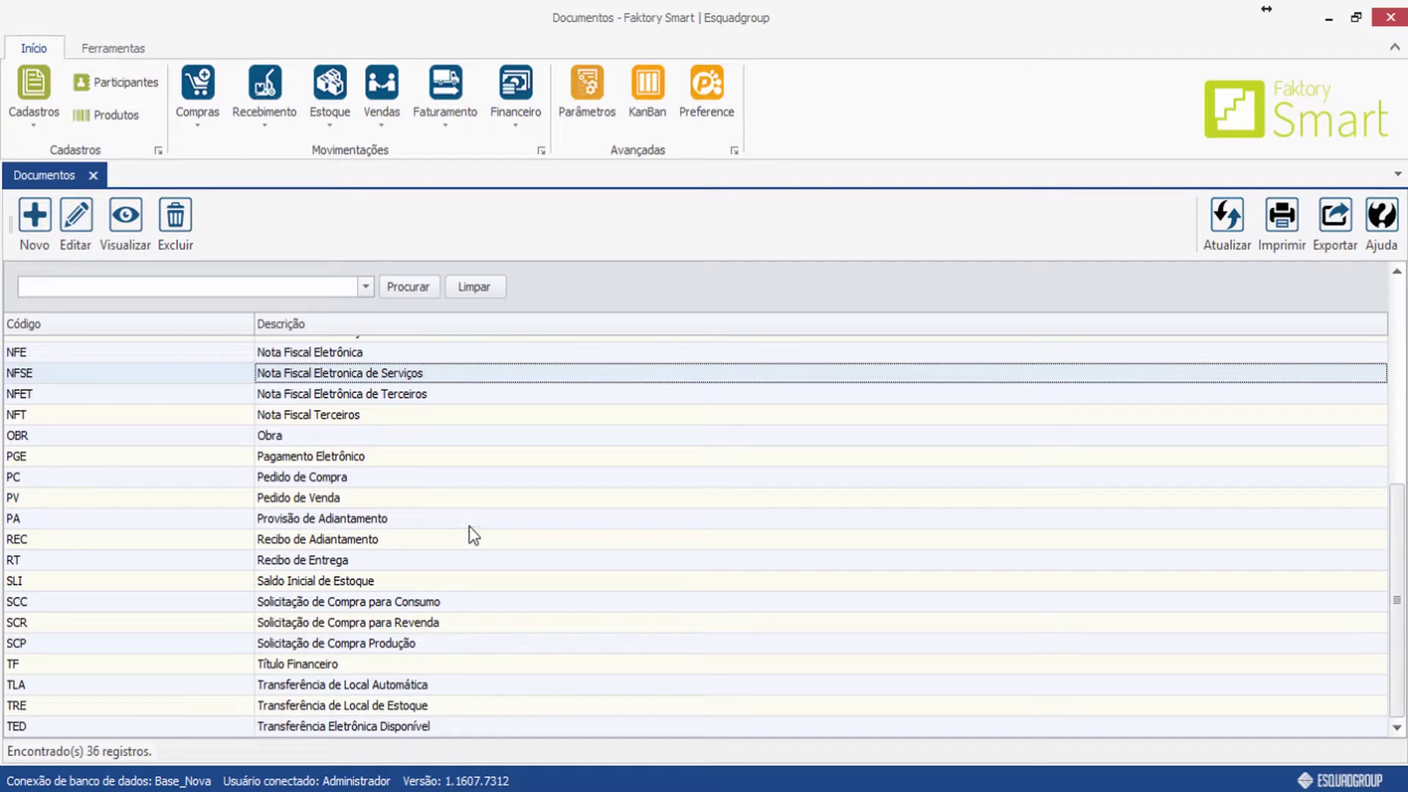
click(94, 179)
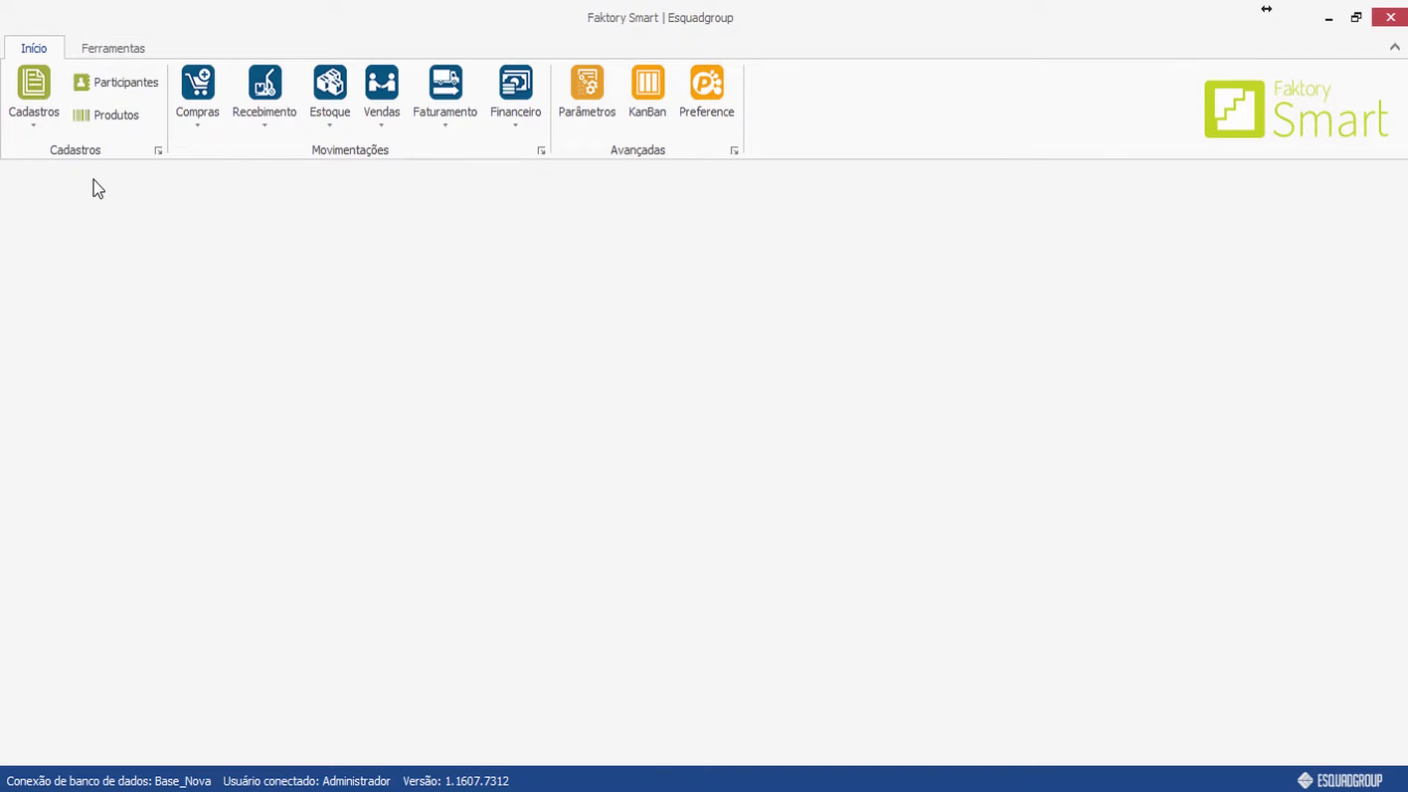
Open Condições de Pagamento, view the 01/30 DIAS installments, and start a new condition.
click(50, 126)
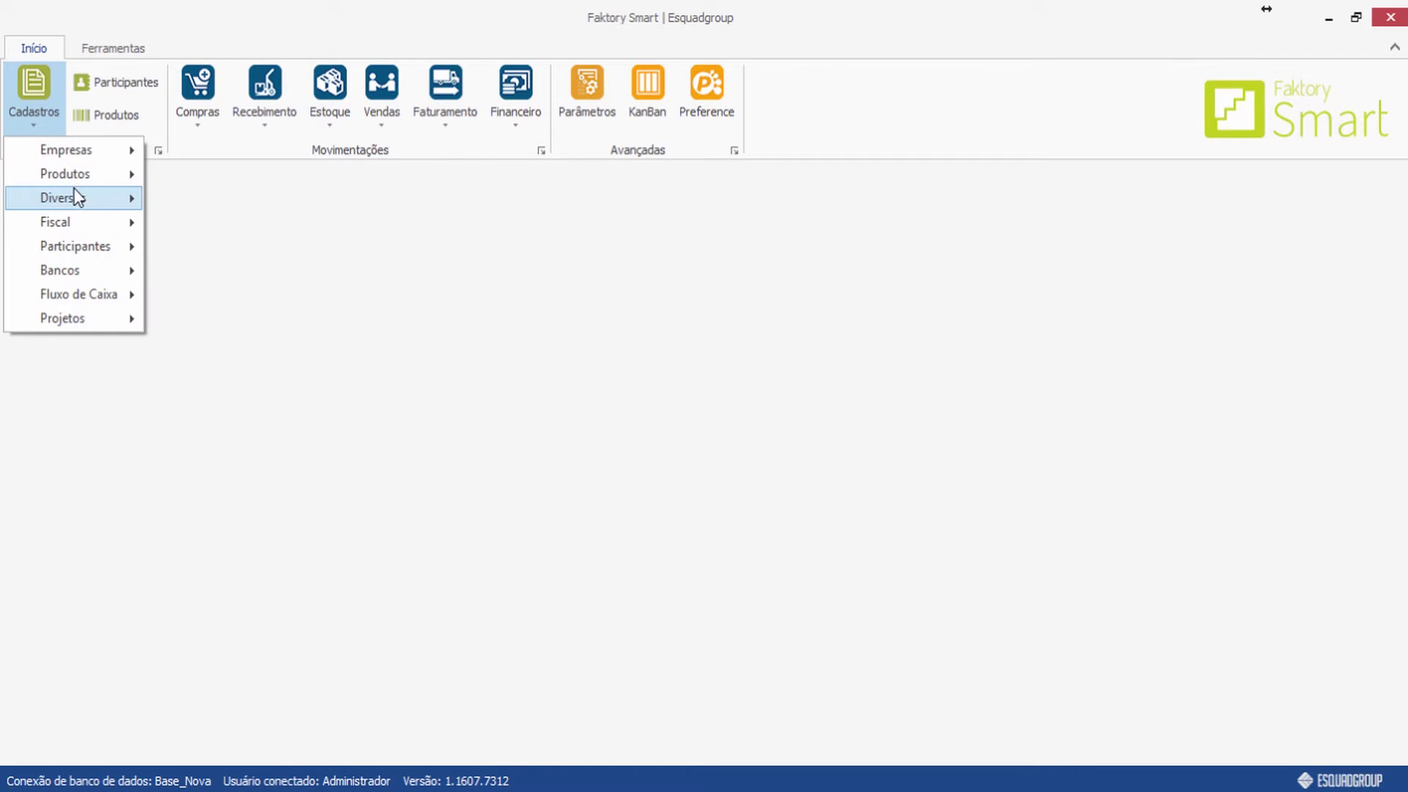
mouse_move(79, 198)
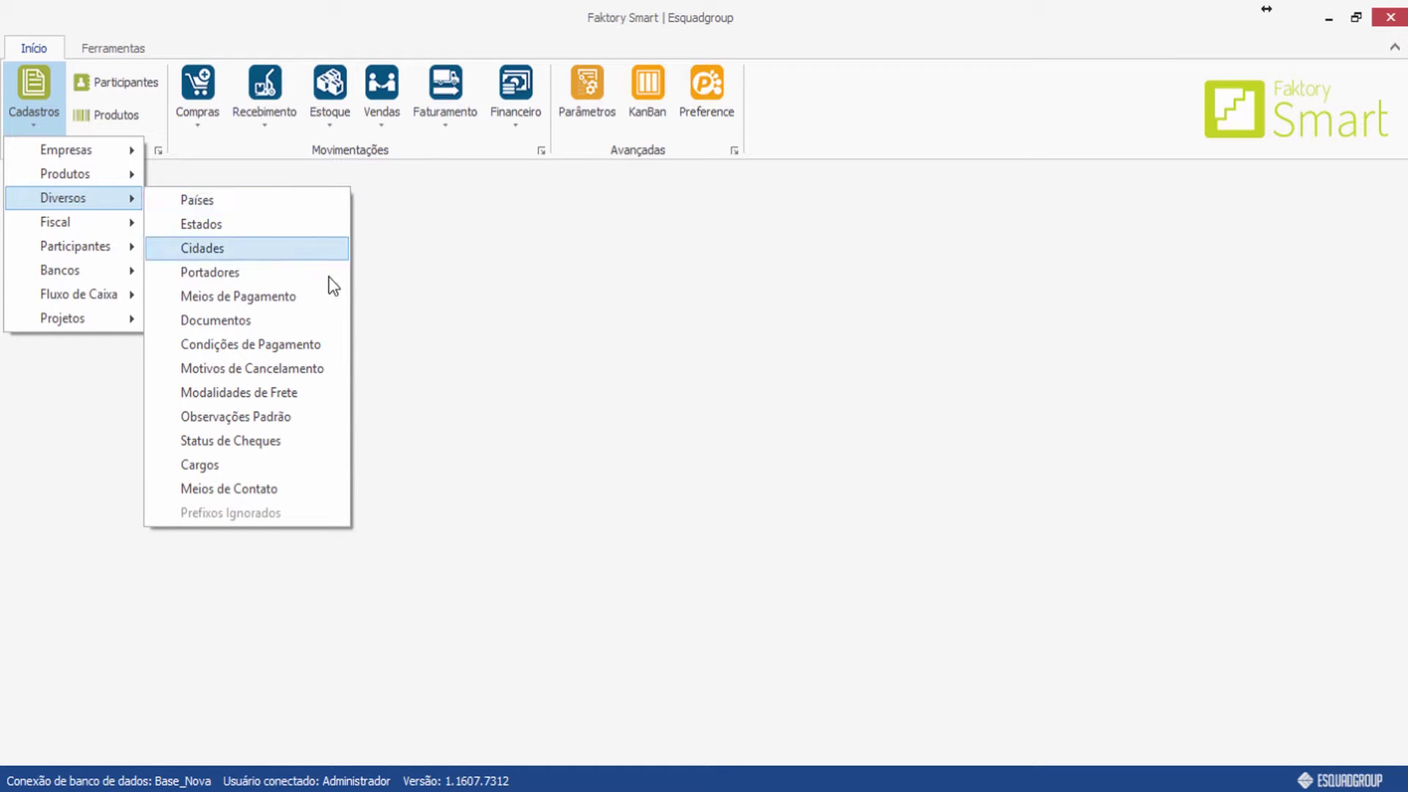
click(331, 343)
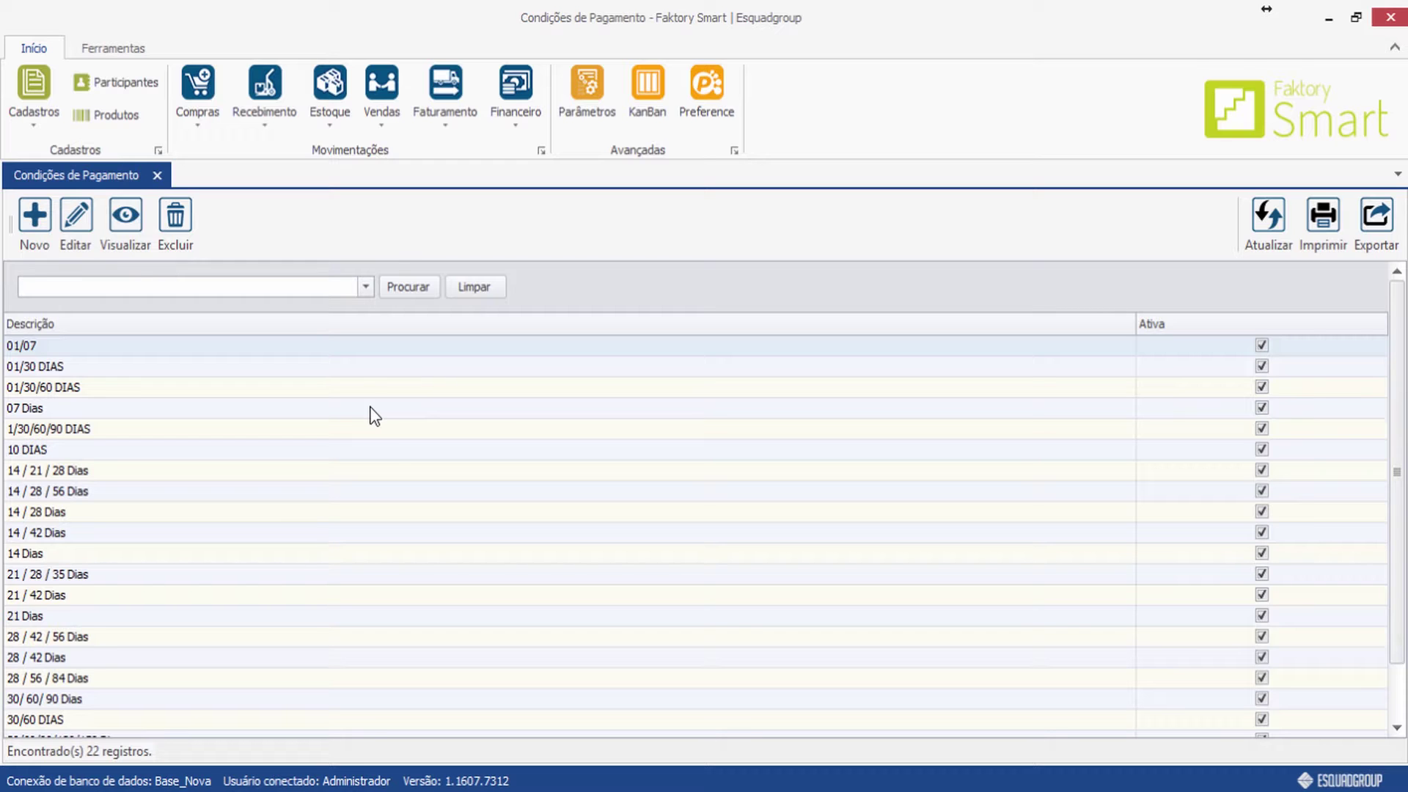
double_click(67, 368)
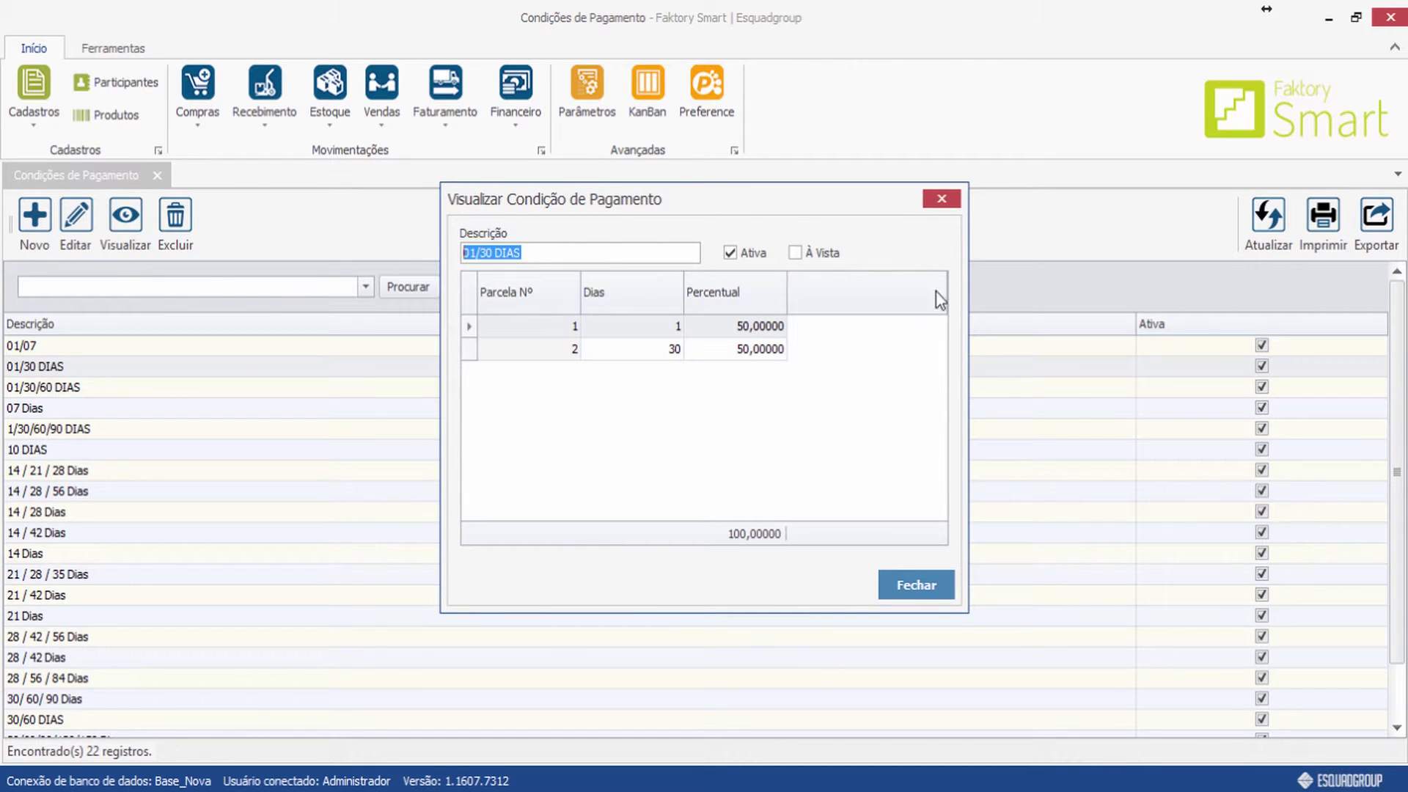
click(953, 201)
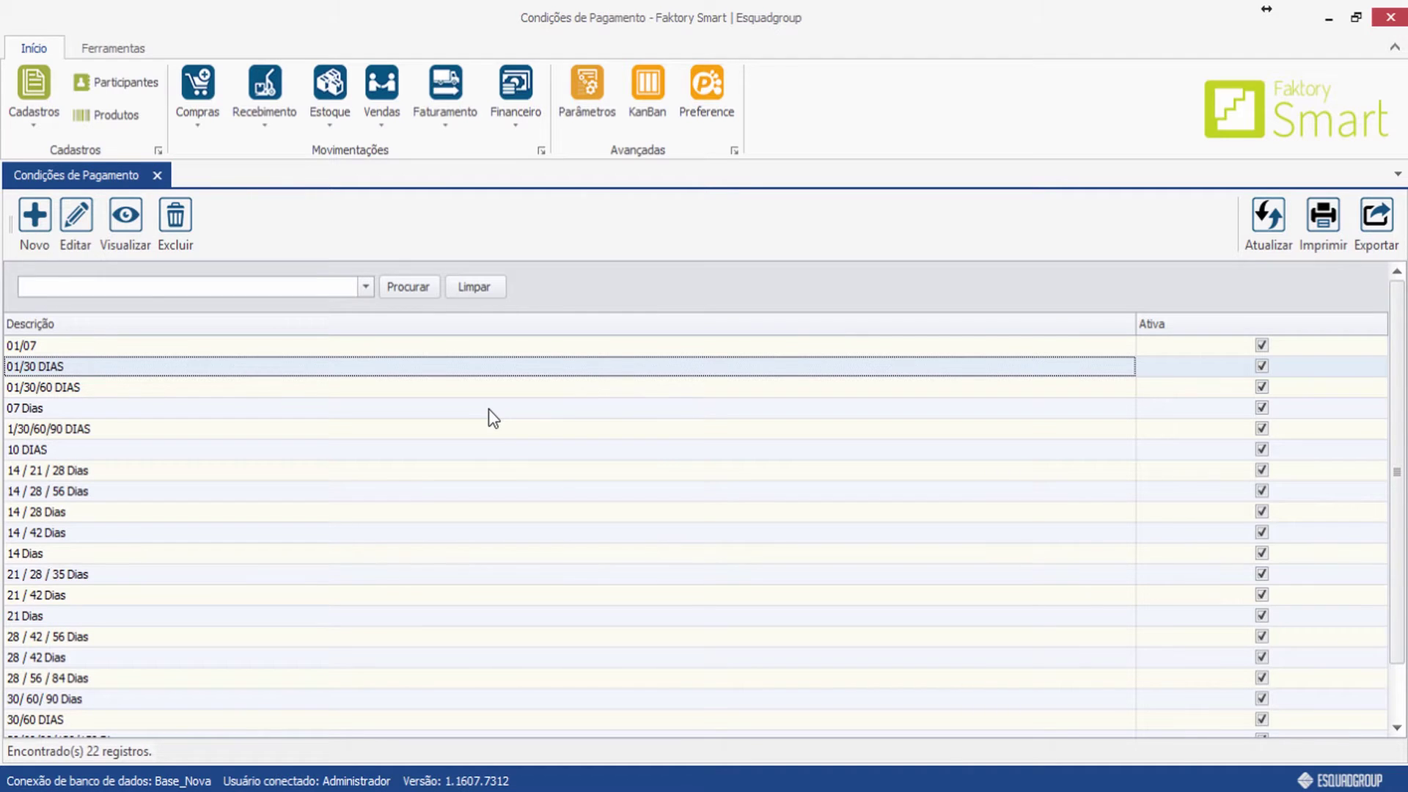
click(38, 235)
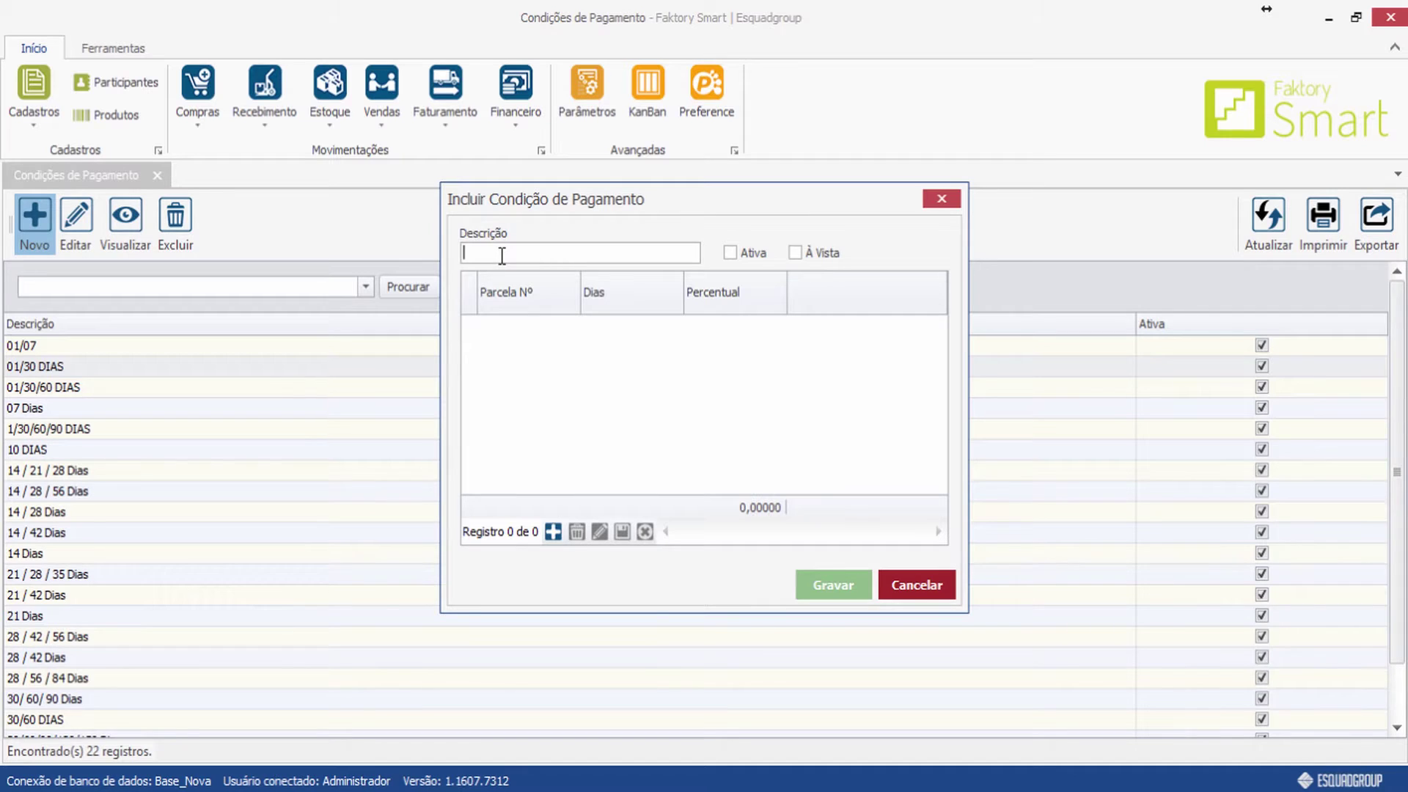
Describe the condition as '05/10 dias' and add a first installment of 5 days at 50%.
text(05/10 dias)
click(553, 531)
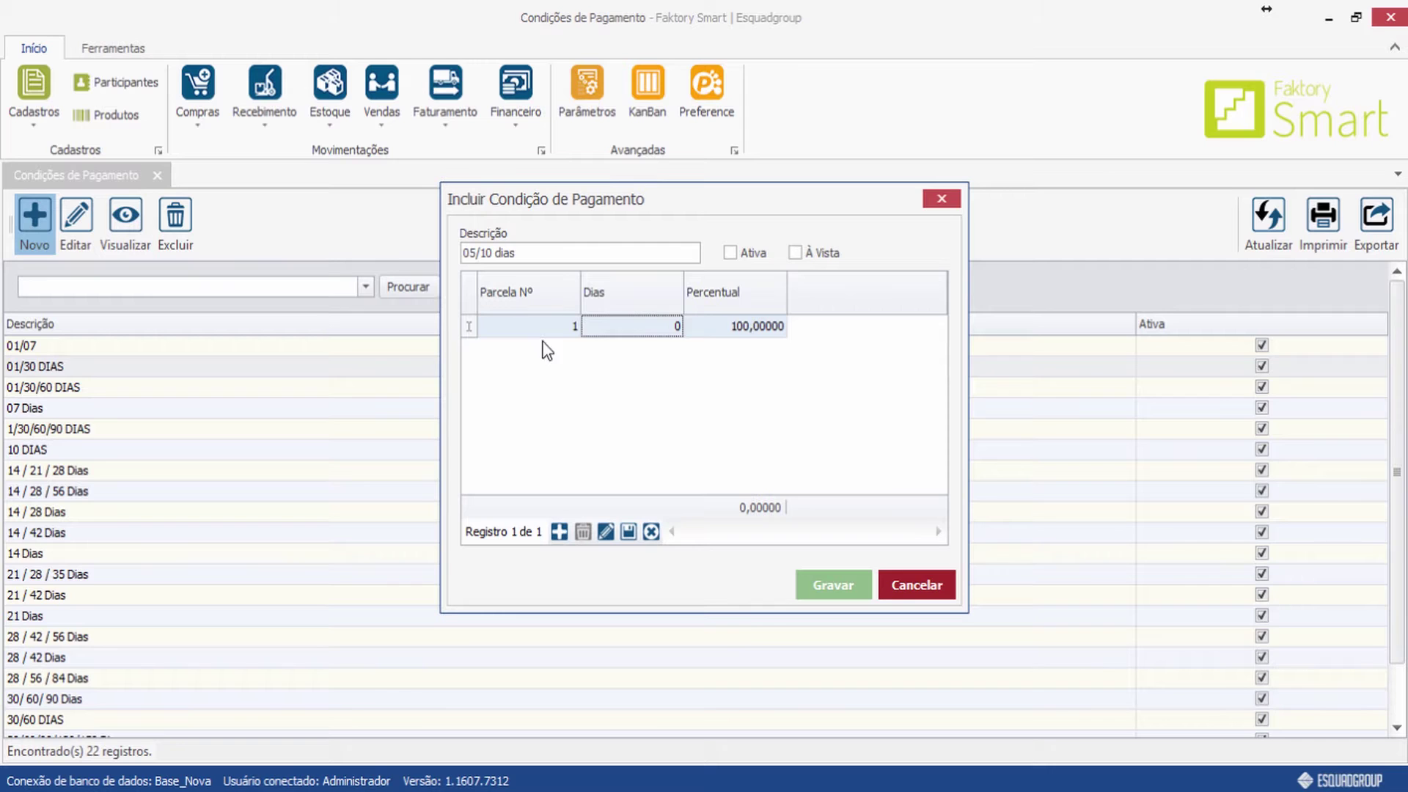
click(675, 326)
text(5)
click(726, 326)
drag(731, 326, 749, 331)
text(50)
click(723, 347)
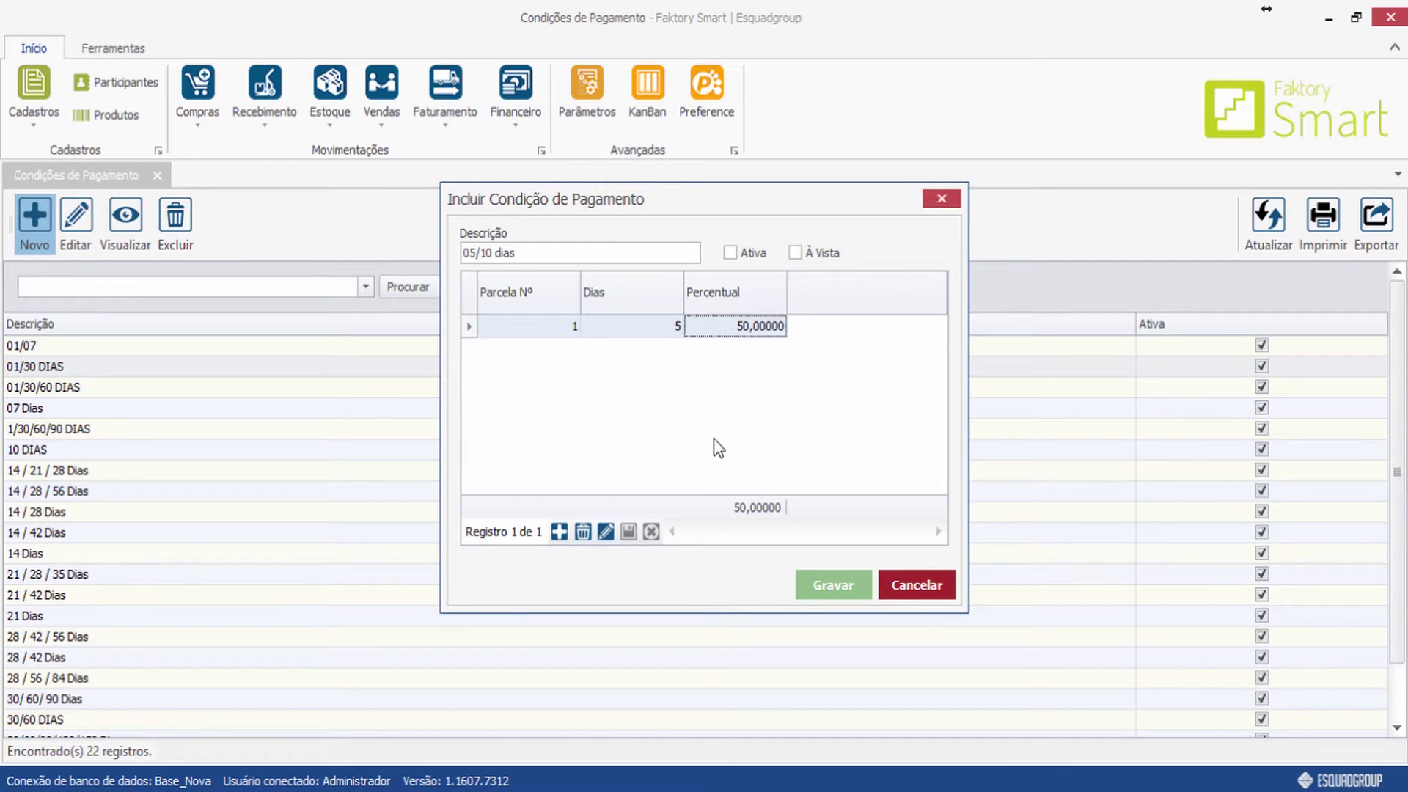
Add a second installment at 10 days and save the 05/10 dias condition.
click(559, 531)
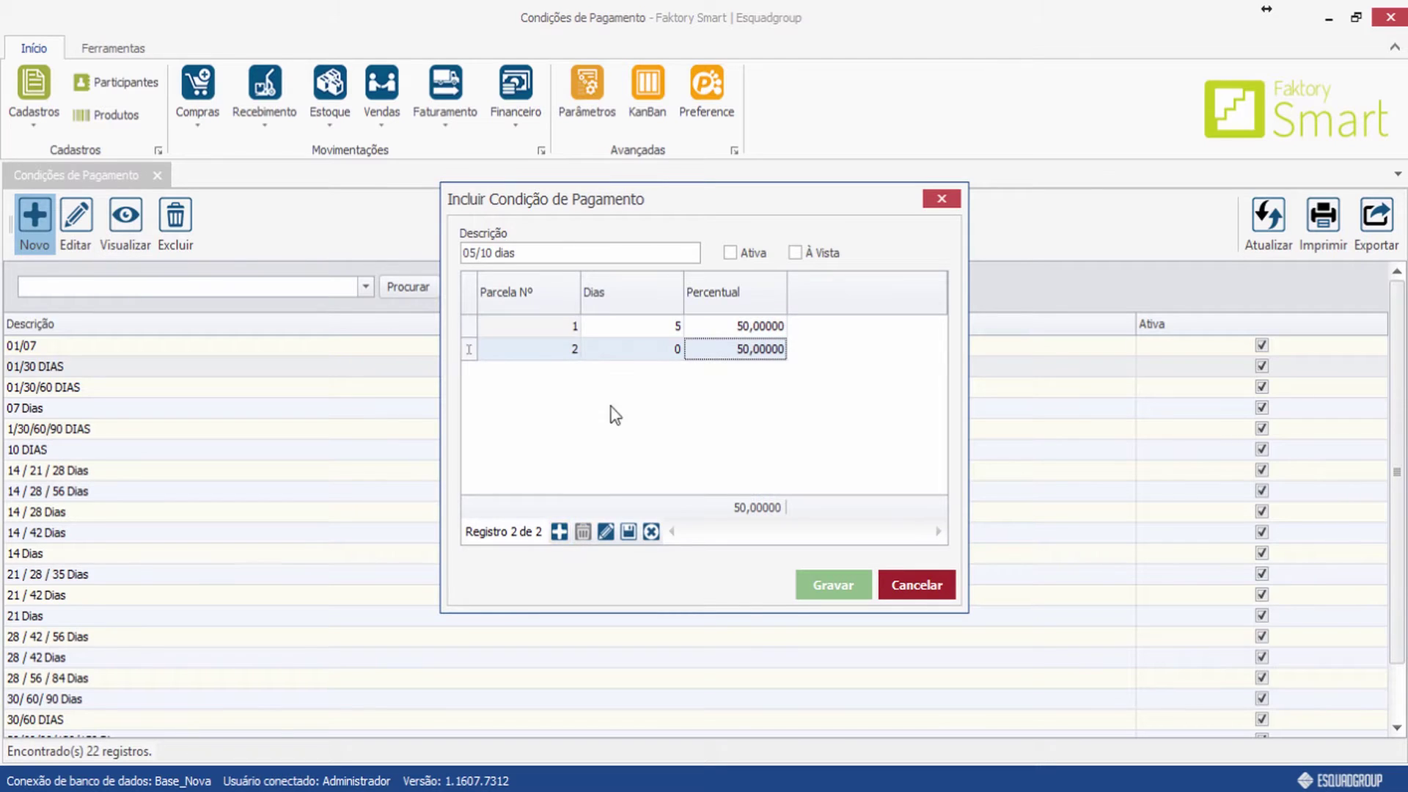
click(668, 353)
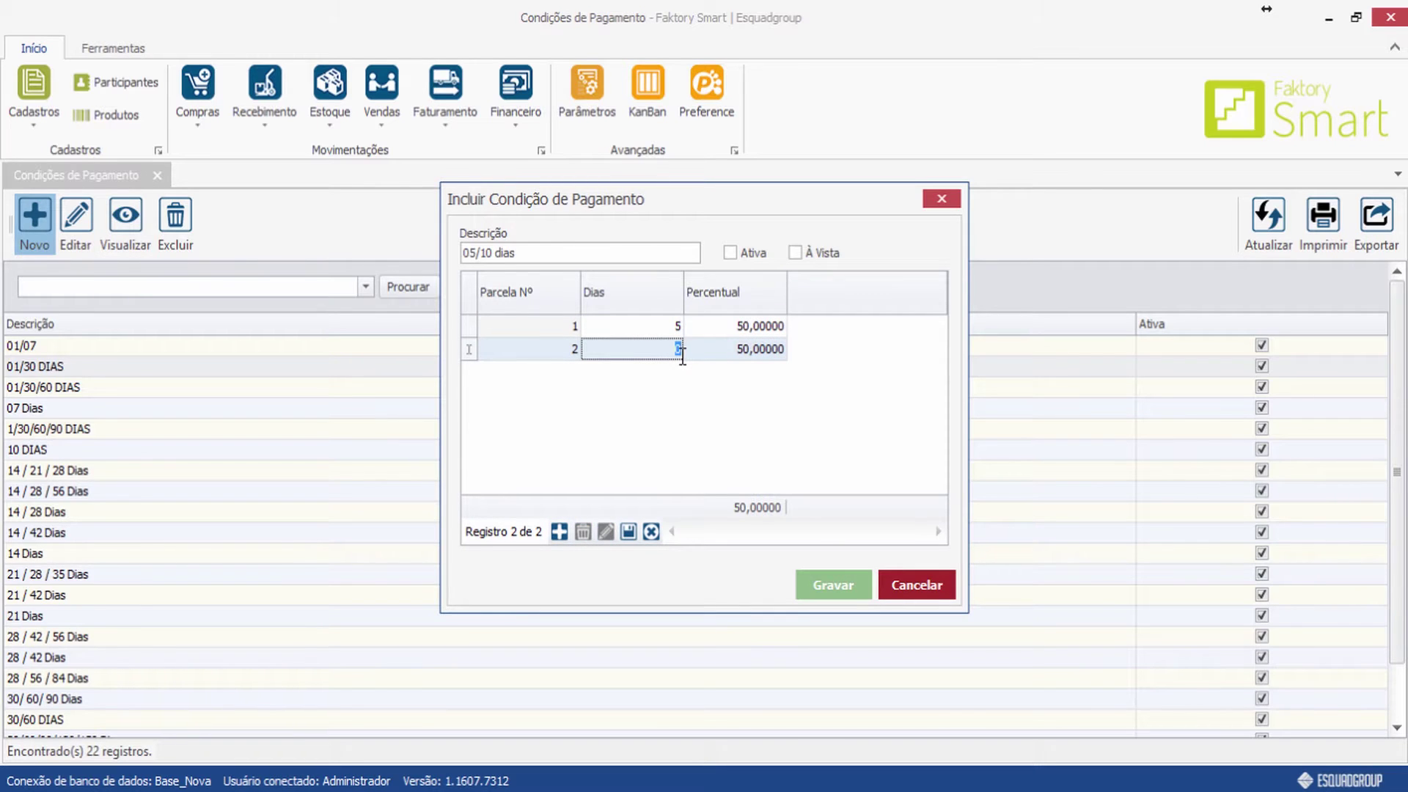
text(10)
key(Return)
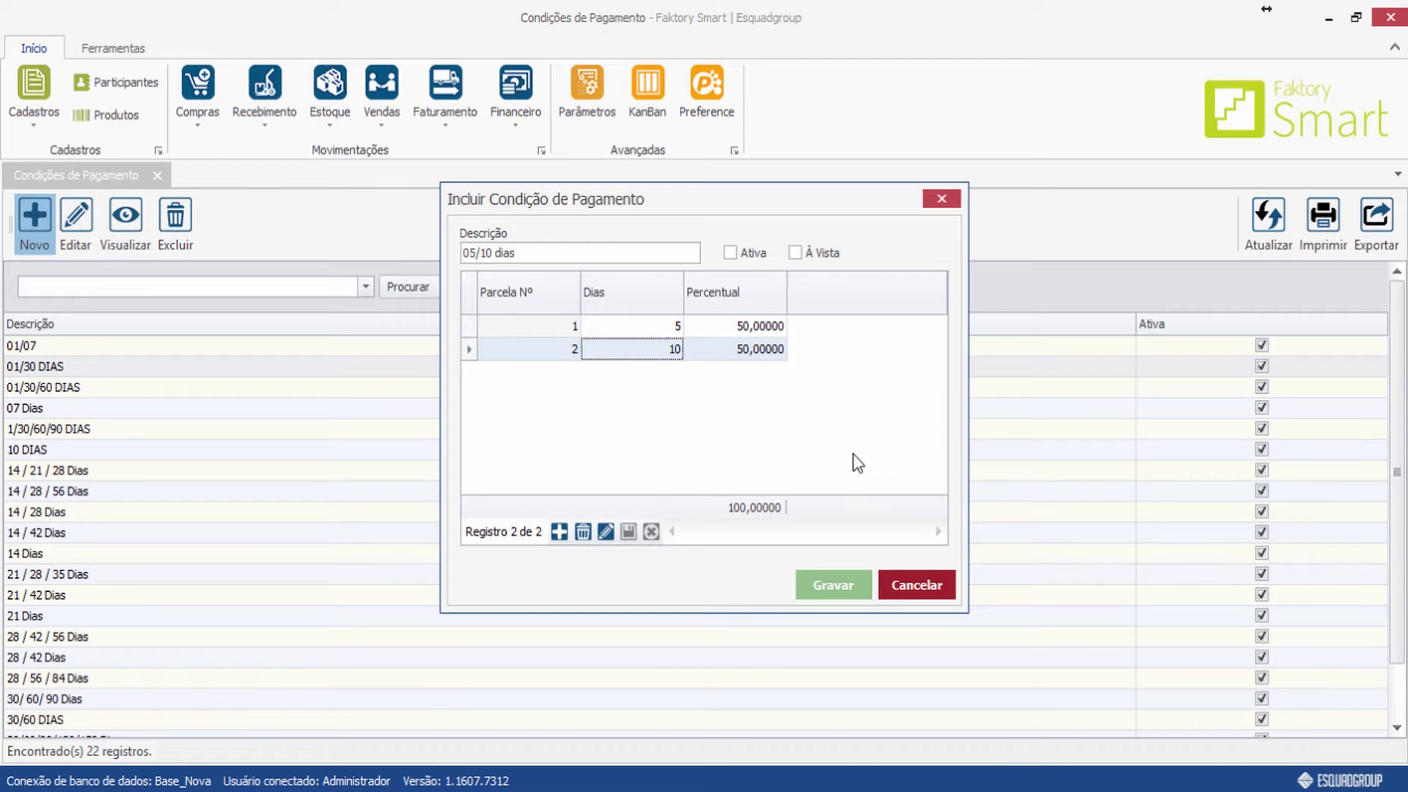
click(827, 592)
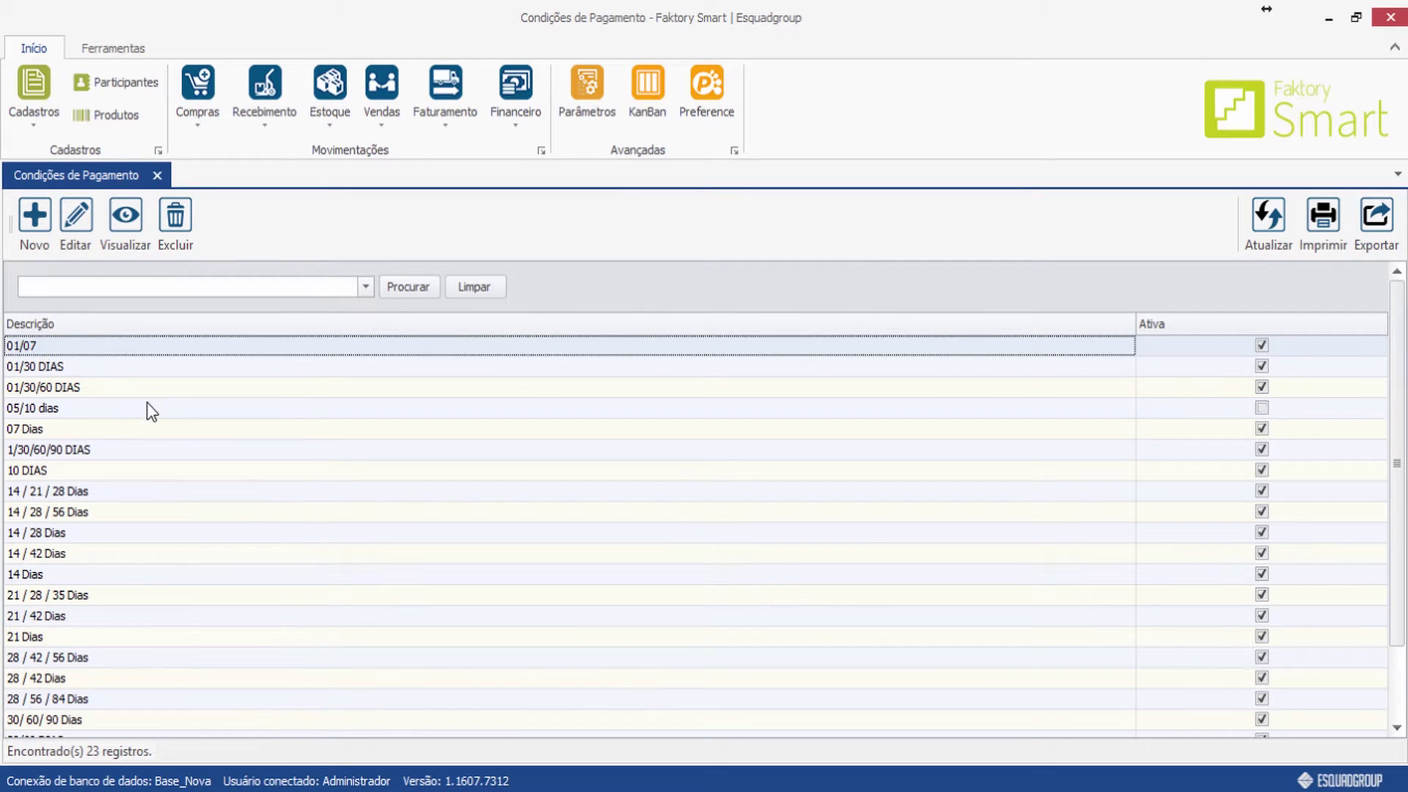
click(63, 415)
Edit 05/10 dias to tick Ativa, save it, and close the Condições de Pagamento list.
key(Right)
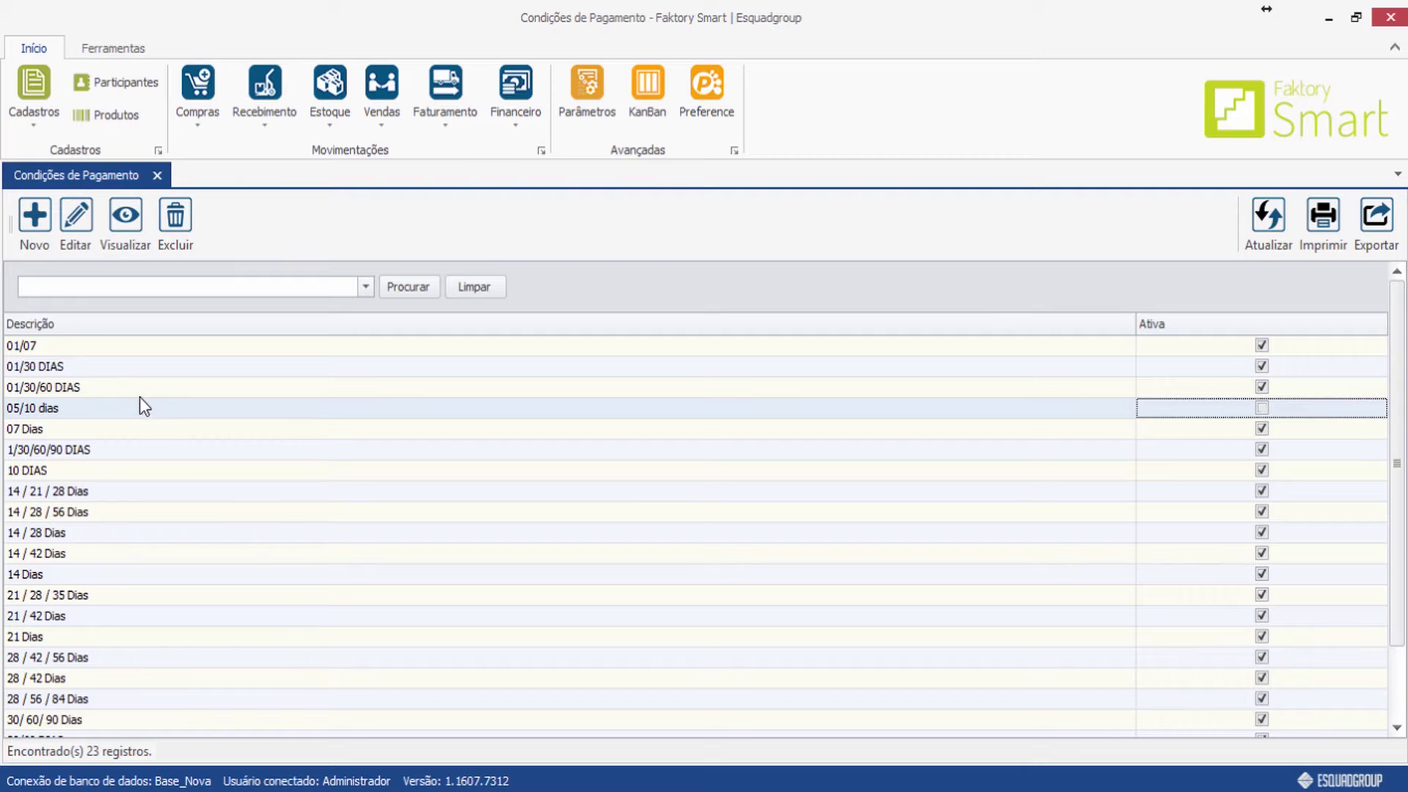
click(76, 224)
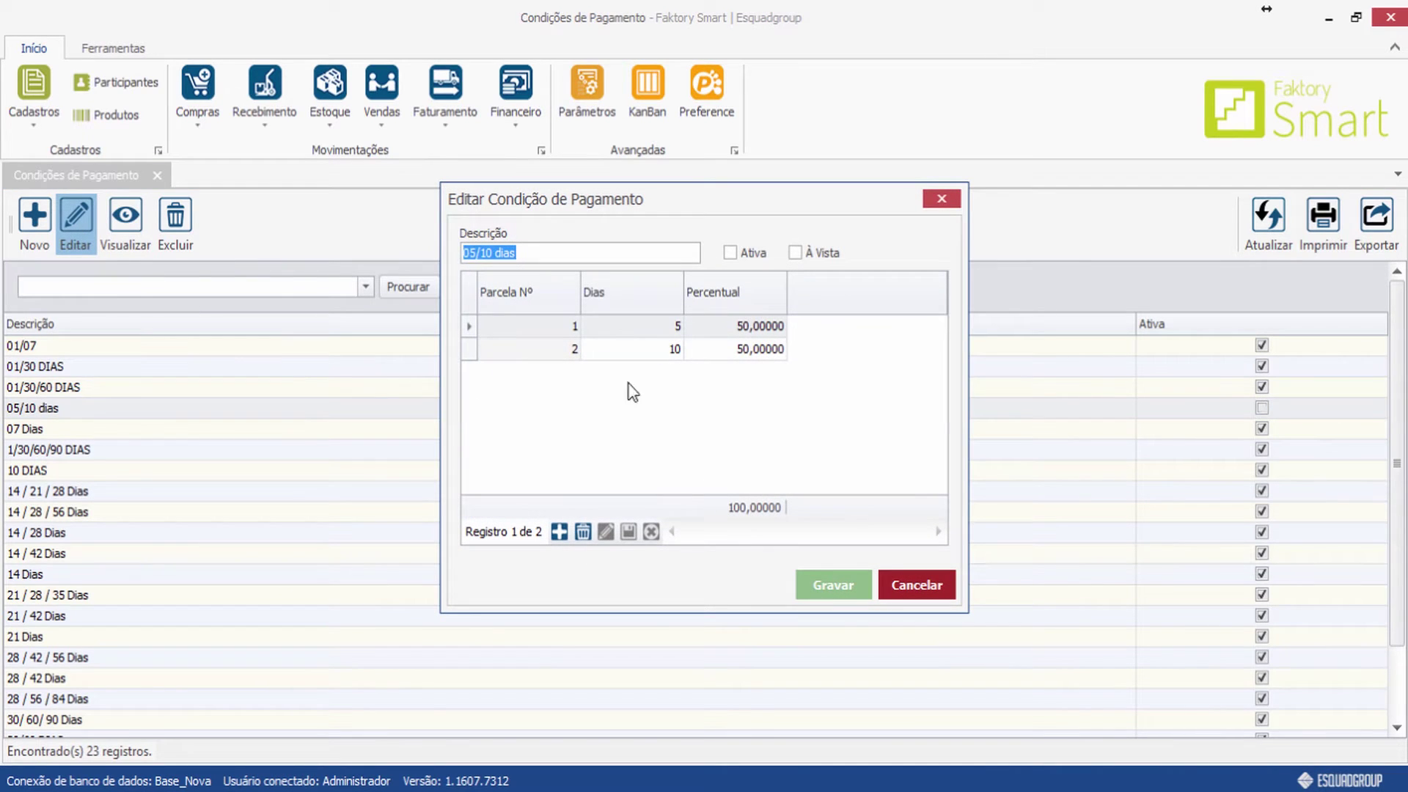
click(743, 256)
click(836, 585)
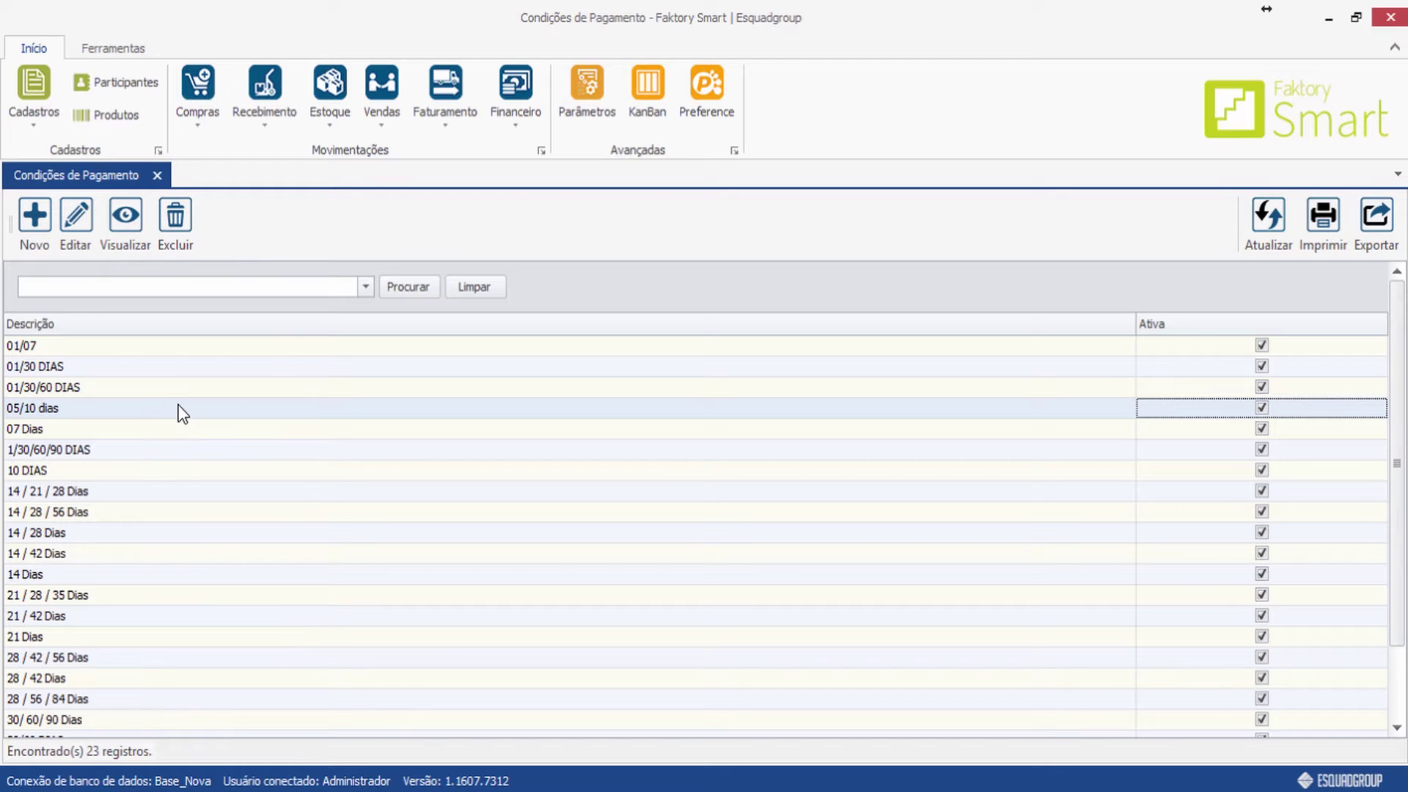
click(159, 174)
click(31, 88)
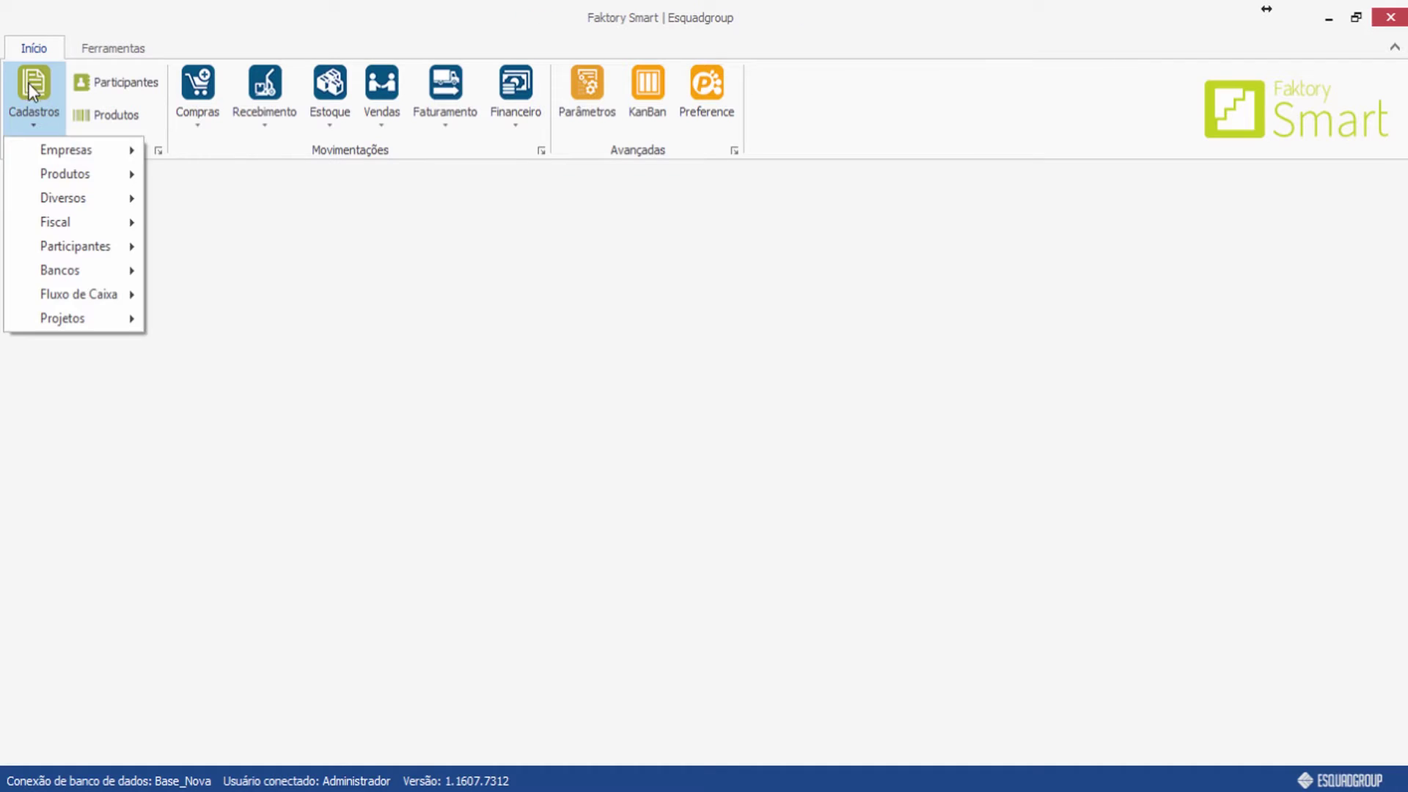
Open Cadastros > Diversos > Motivos de Cancelamento and start a new cancellation reason.
mouse_move(73, 195)
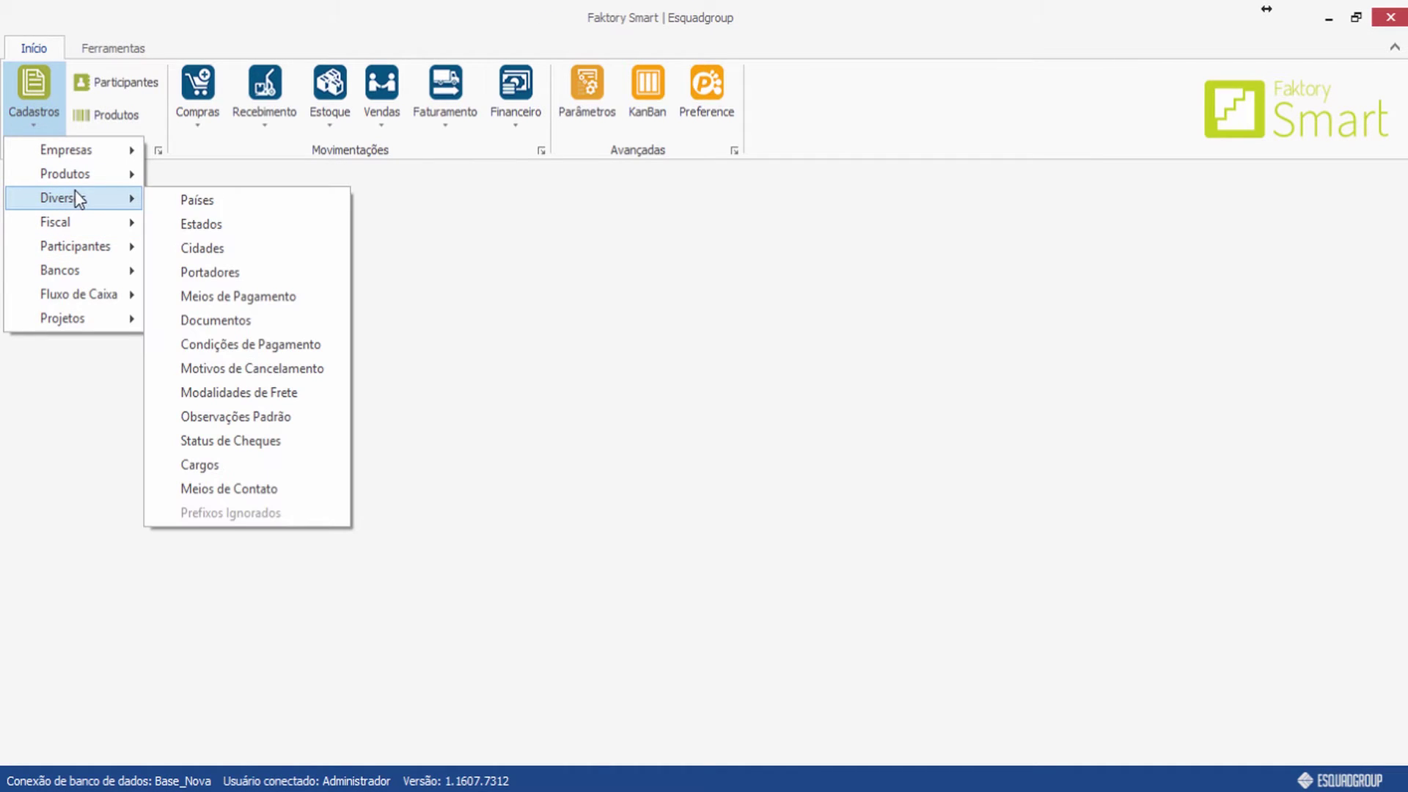
click(281, 375)
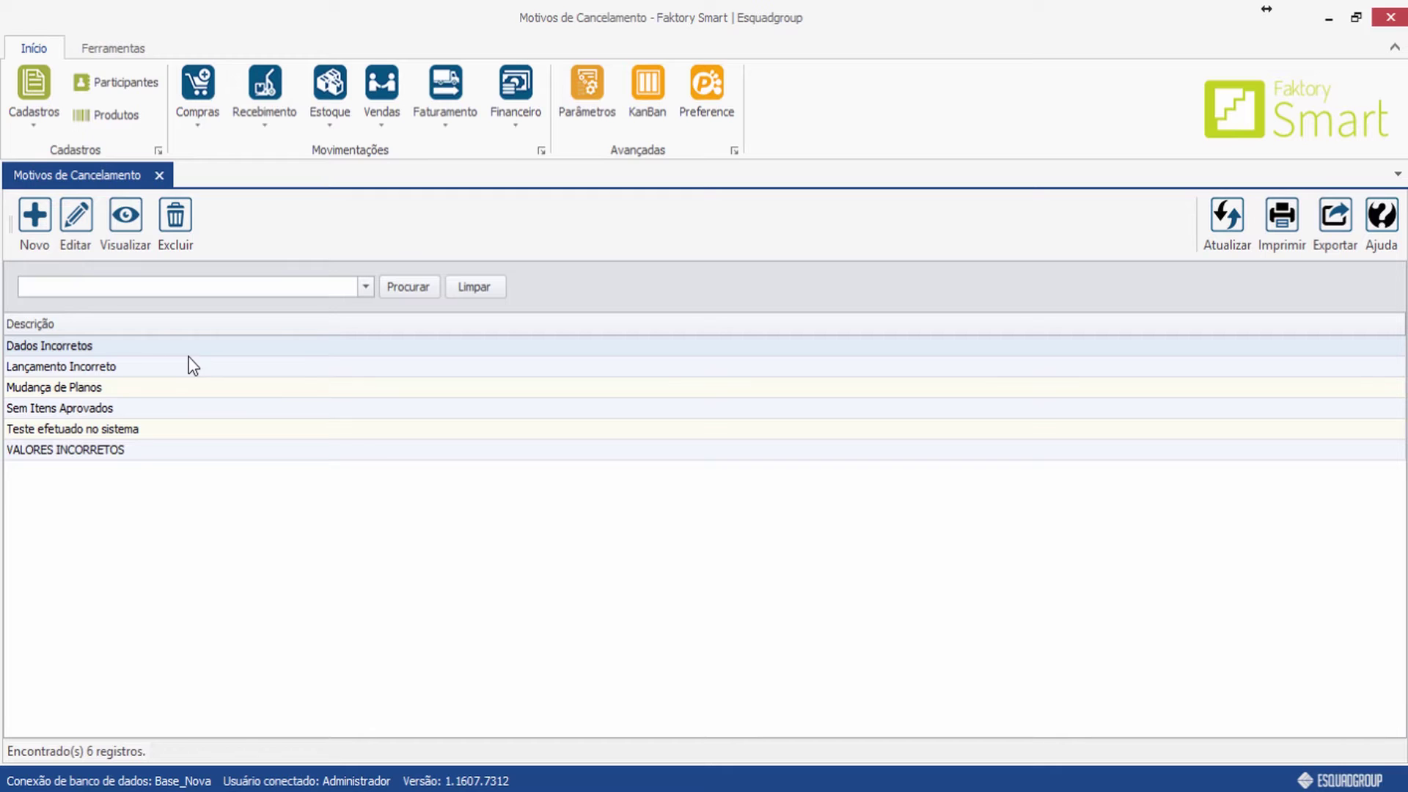
click(37, 224)
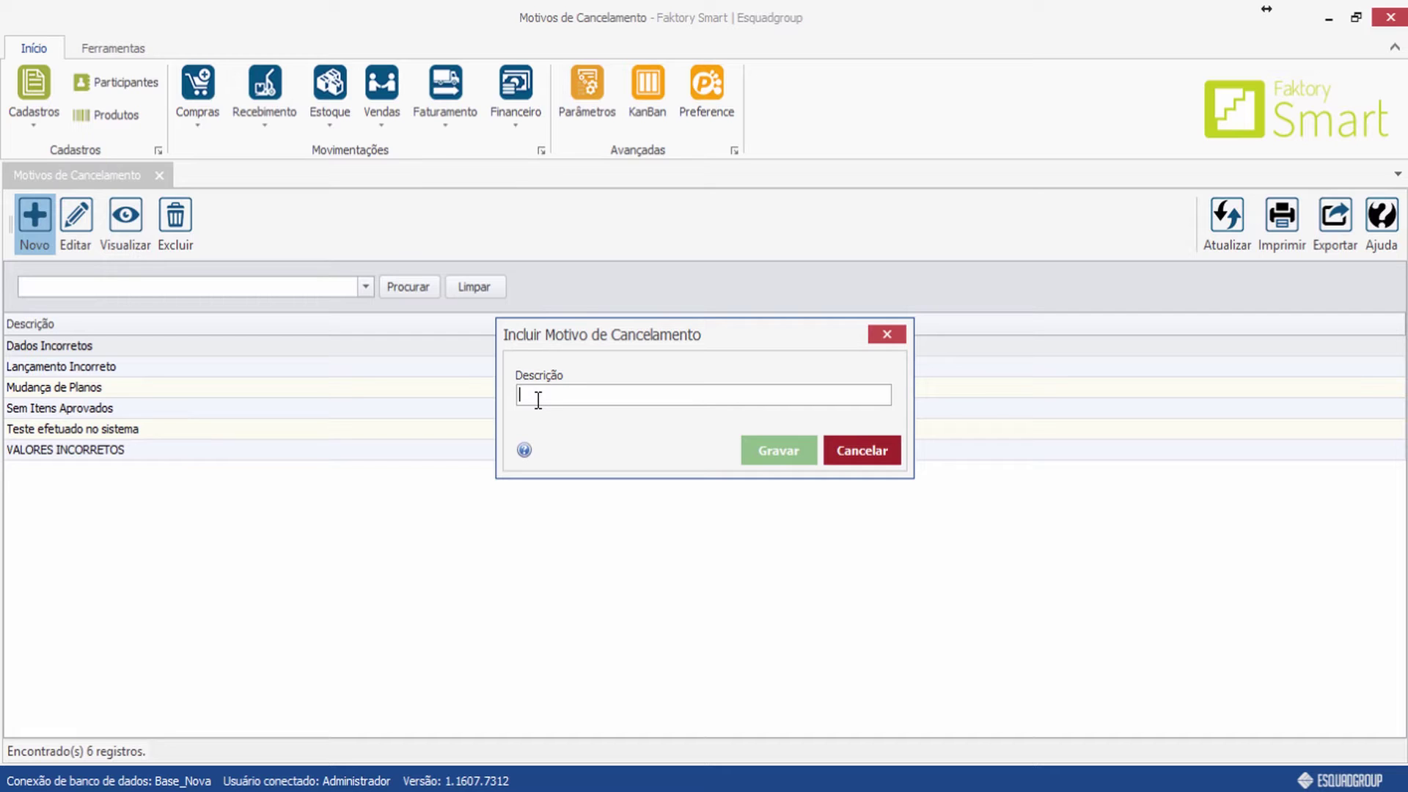
Save 'Cliente cancelou' as a new cancellation reason, then close the Motivos de Cancelamento register.
text(Cliente)
key(BackSpace)
key(BackSpace)
key(BackSpace)
key(BackSpace)
text(nte cancelou)
click(768, 460)
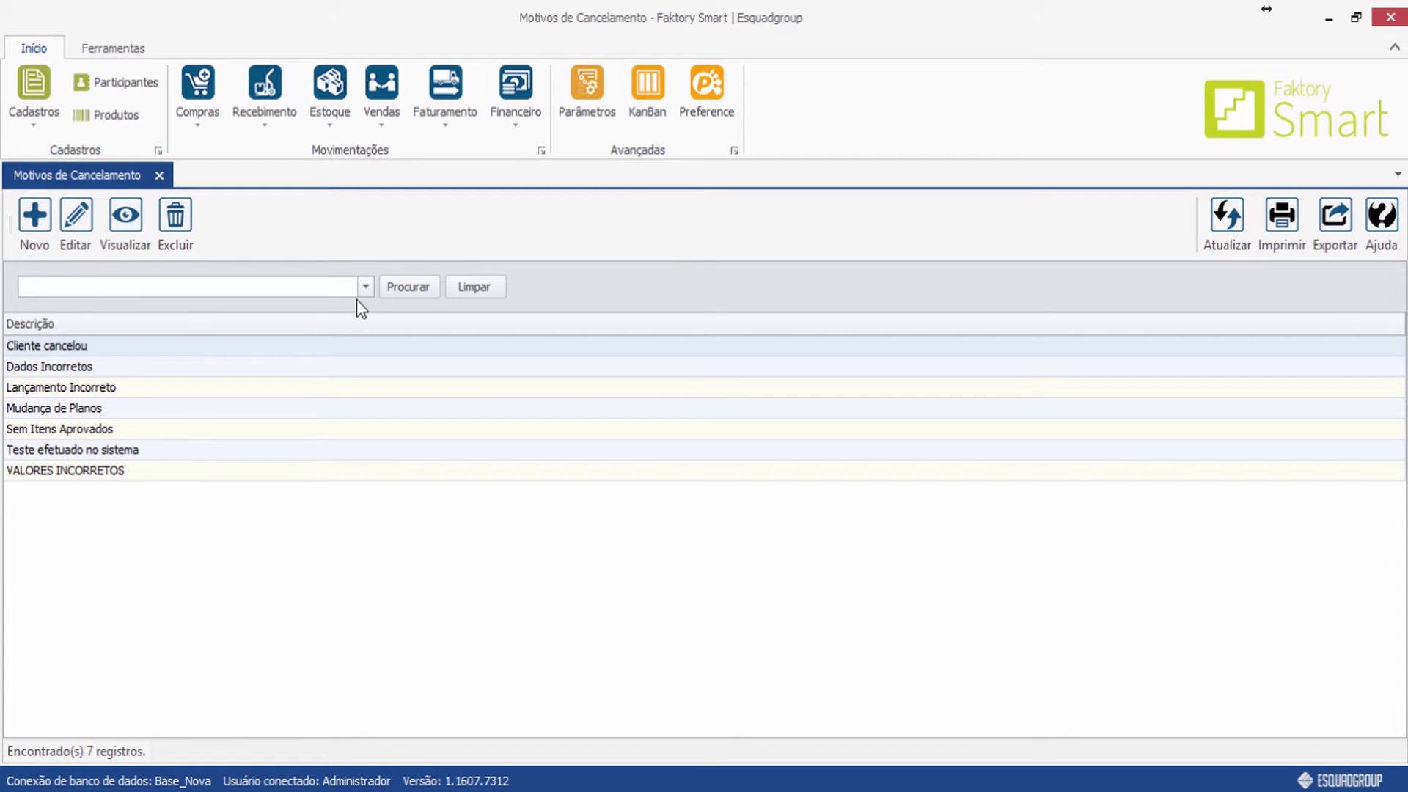
click(163, 172)
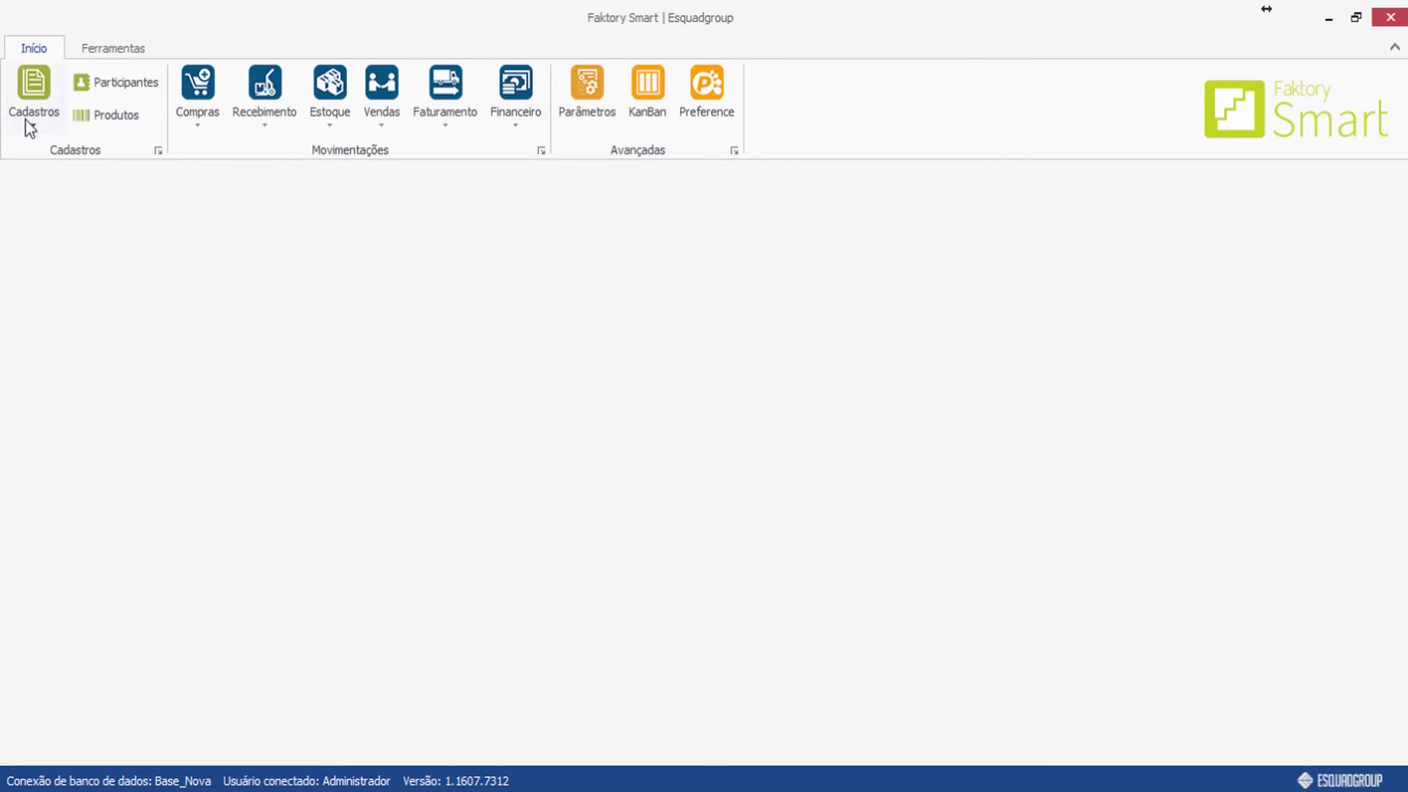
Open the Modalidades de Frete register under Cadastros > Diversos and start a new entry.
click(29, 112)
mouse_move(44, 194)
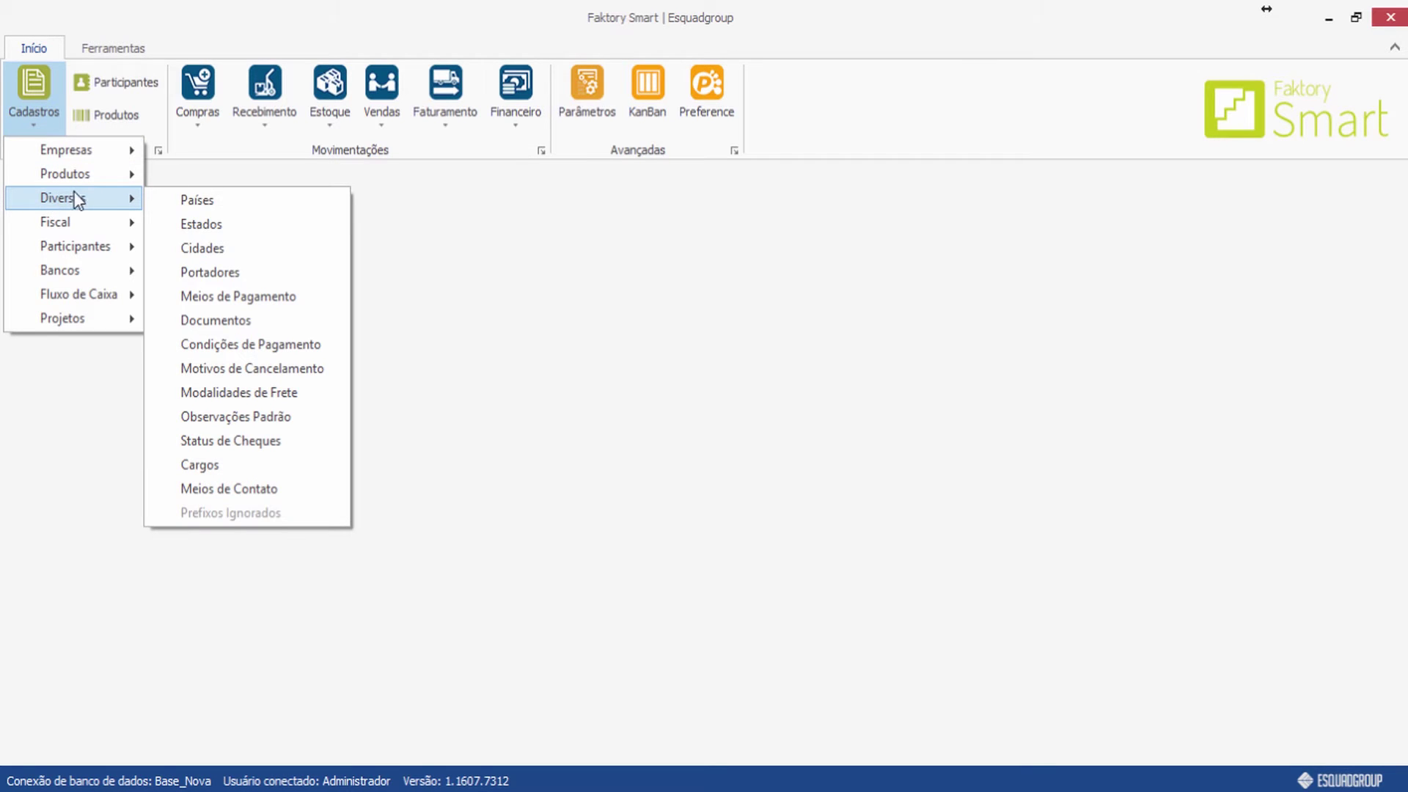
click(290, 394)
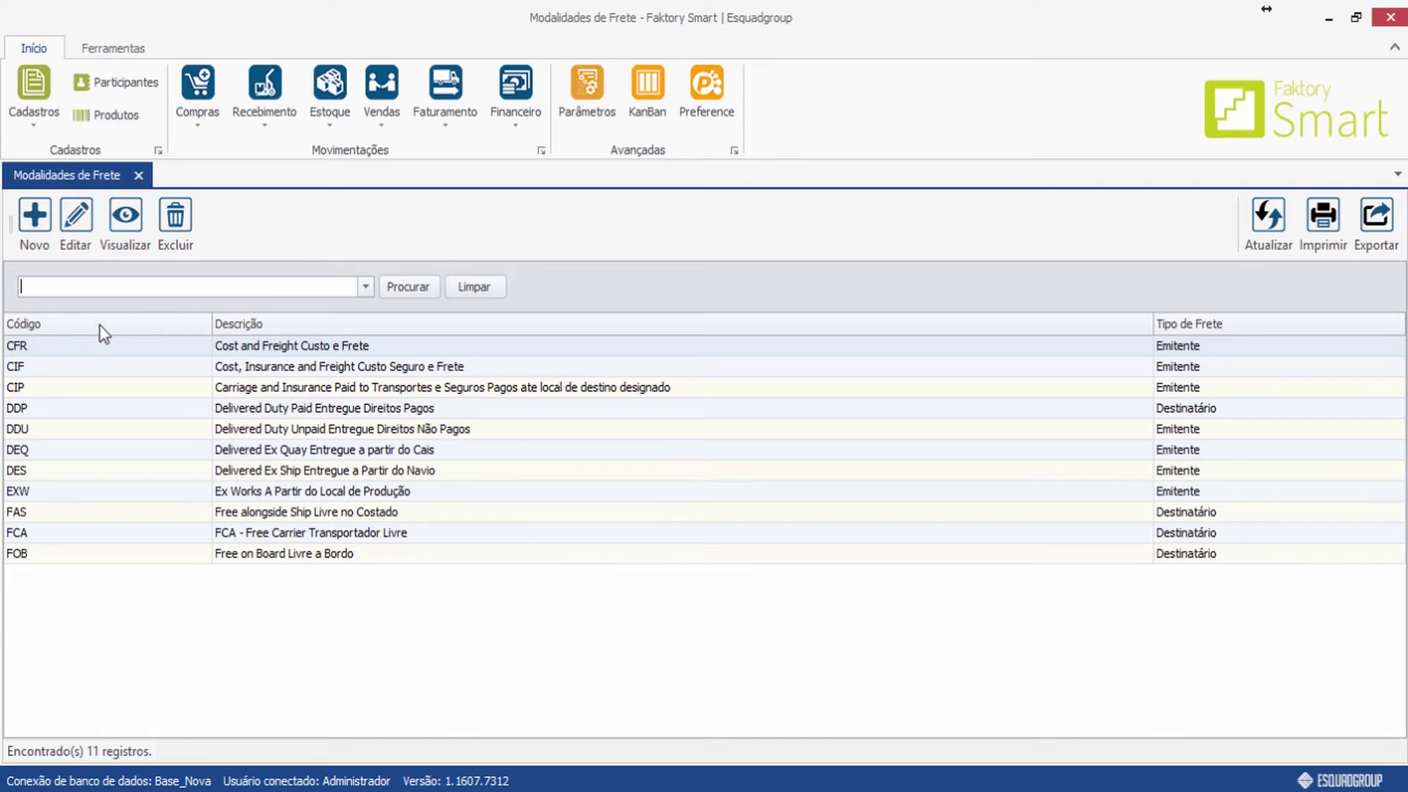
click(34, 220)
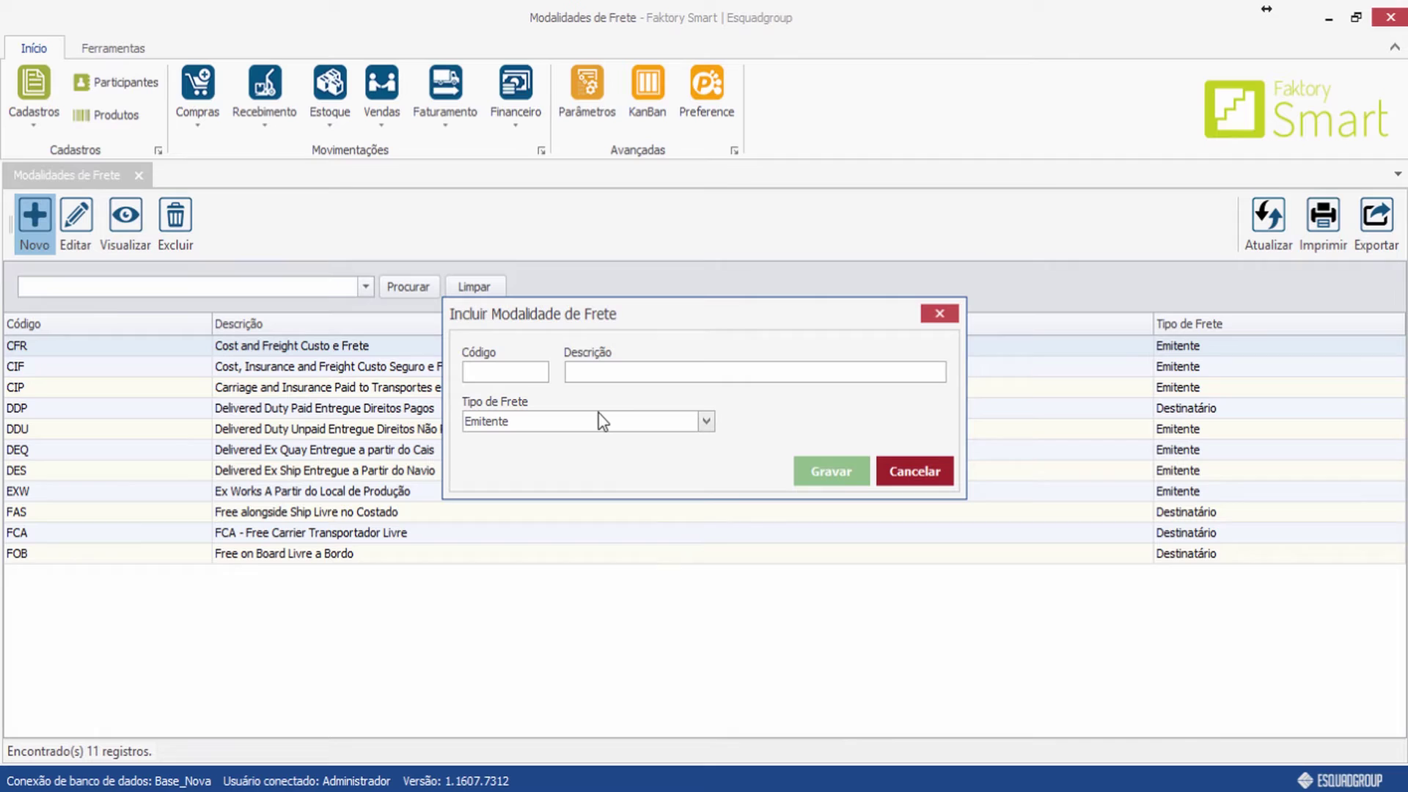
Save freight modality FOB, 'Free on Board / Livre a Bordo', type Destinatário, and close the list.
text(FOB)
click(620, 371)
text(Free on B)
text(oard / Livre a Bordo)
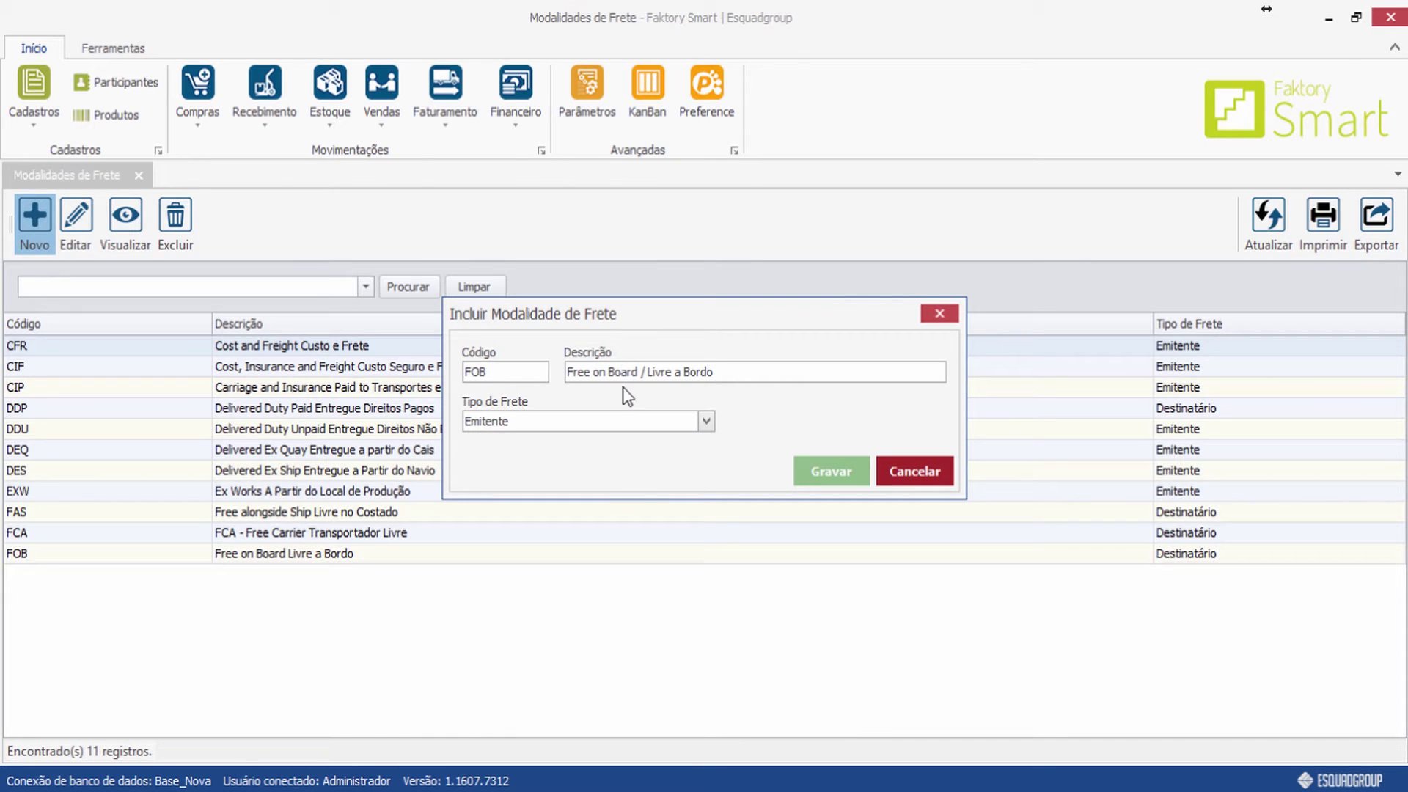
click(706, 421)
click(591, 458)
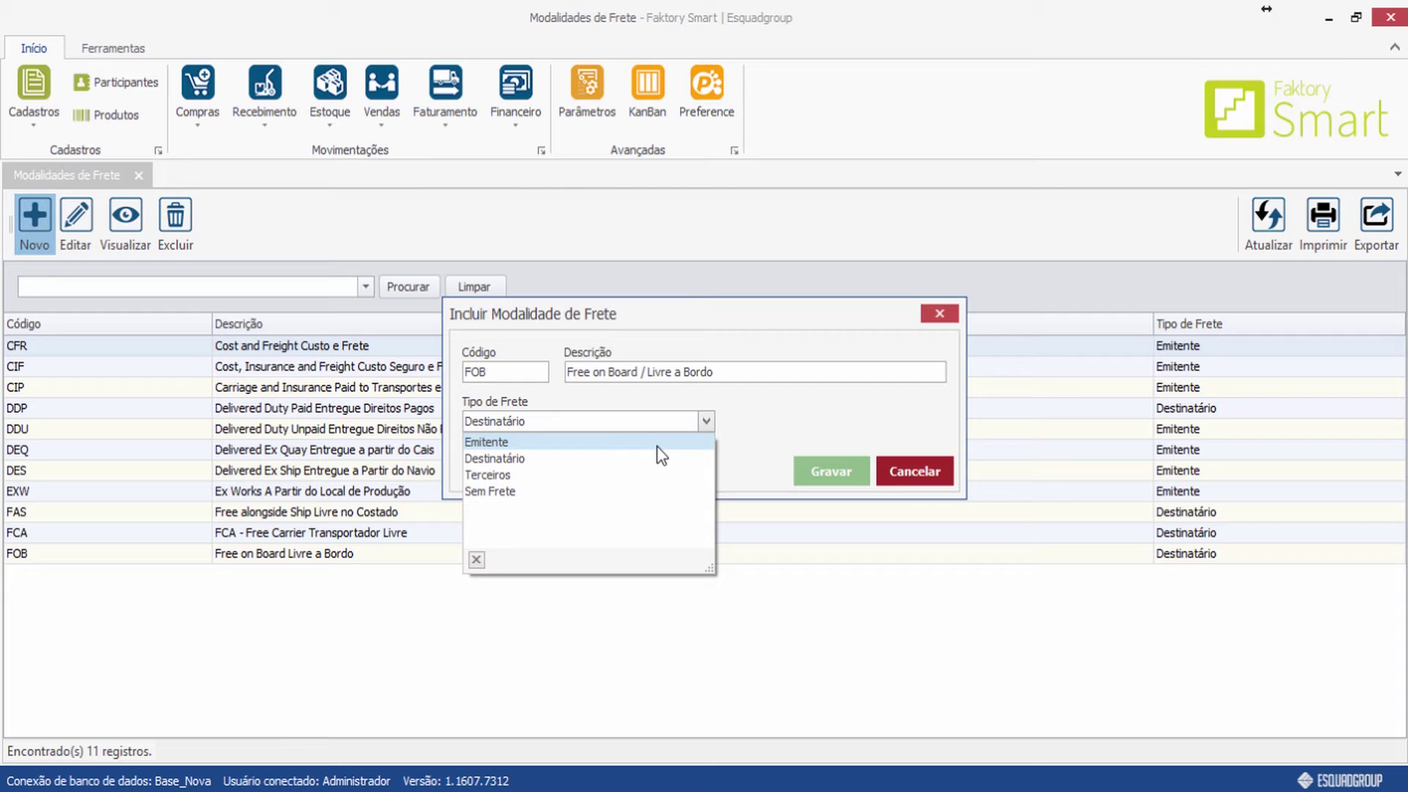
click(613, 458)
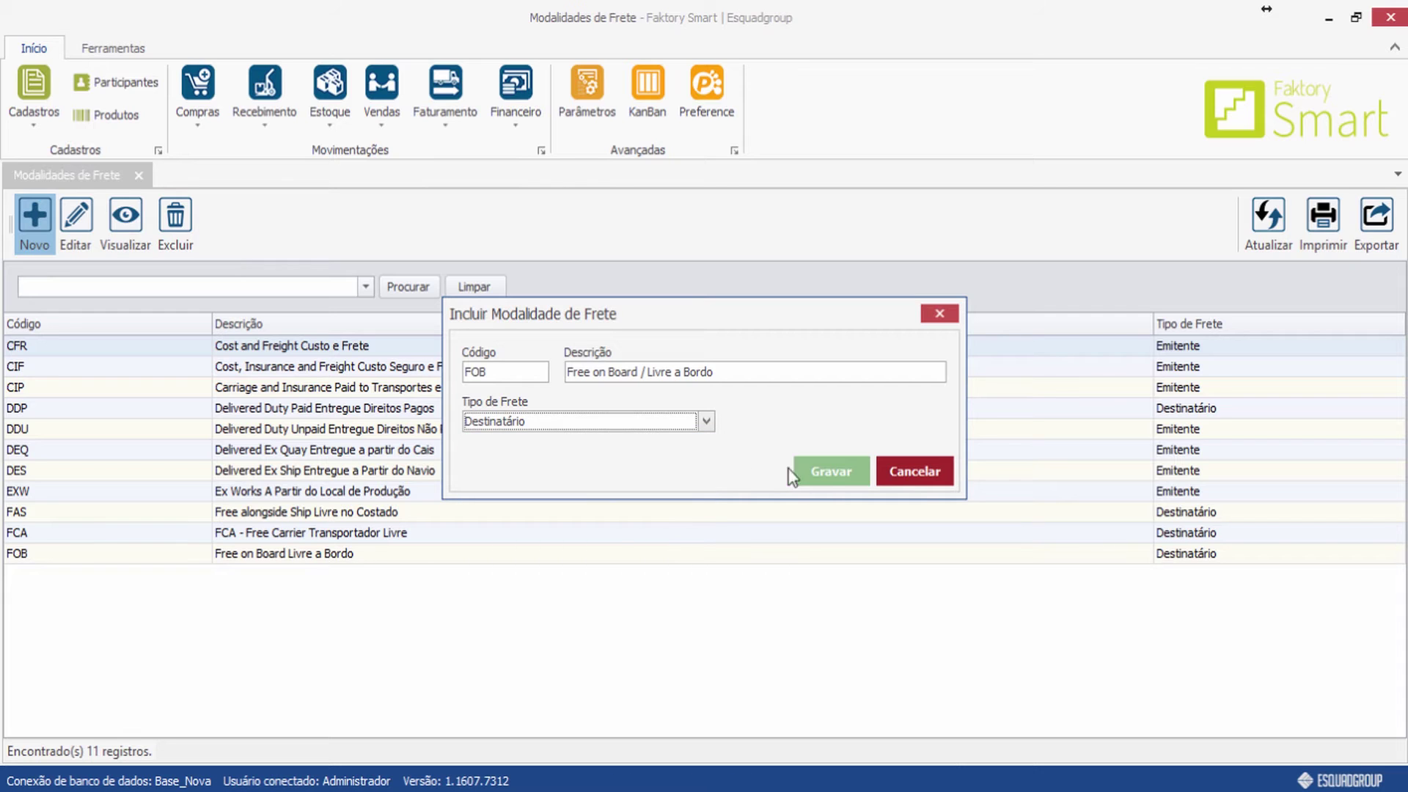
click(831, 473)
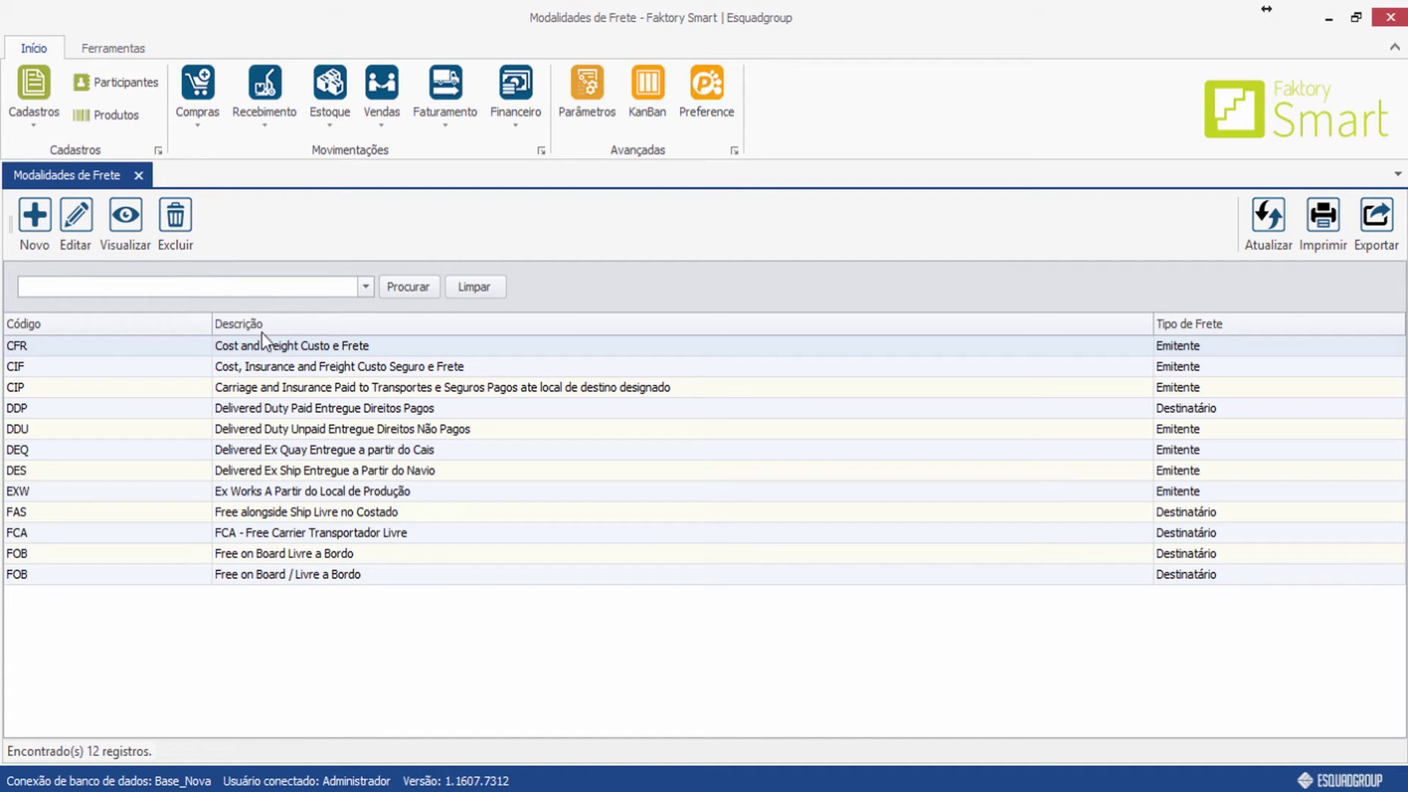
click(139, 174)
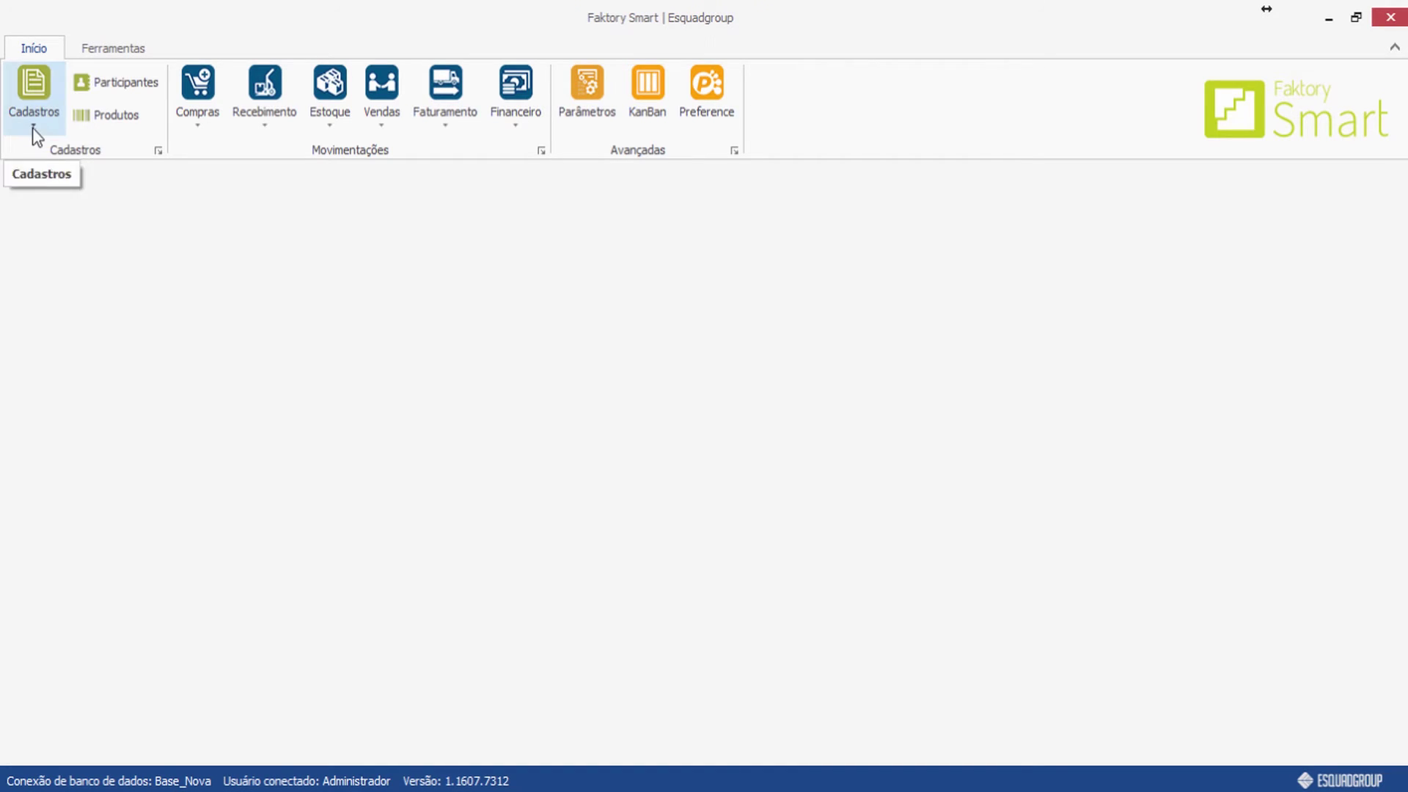
Open Observações Padrão under Cadastros > Diversos and start a new standard observation.
click(32, 127)
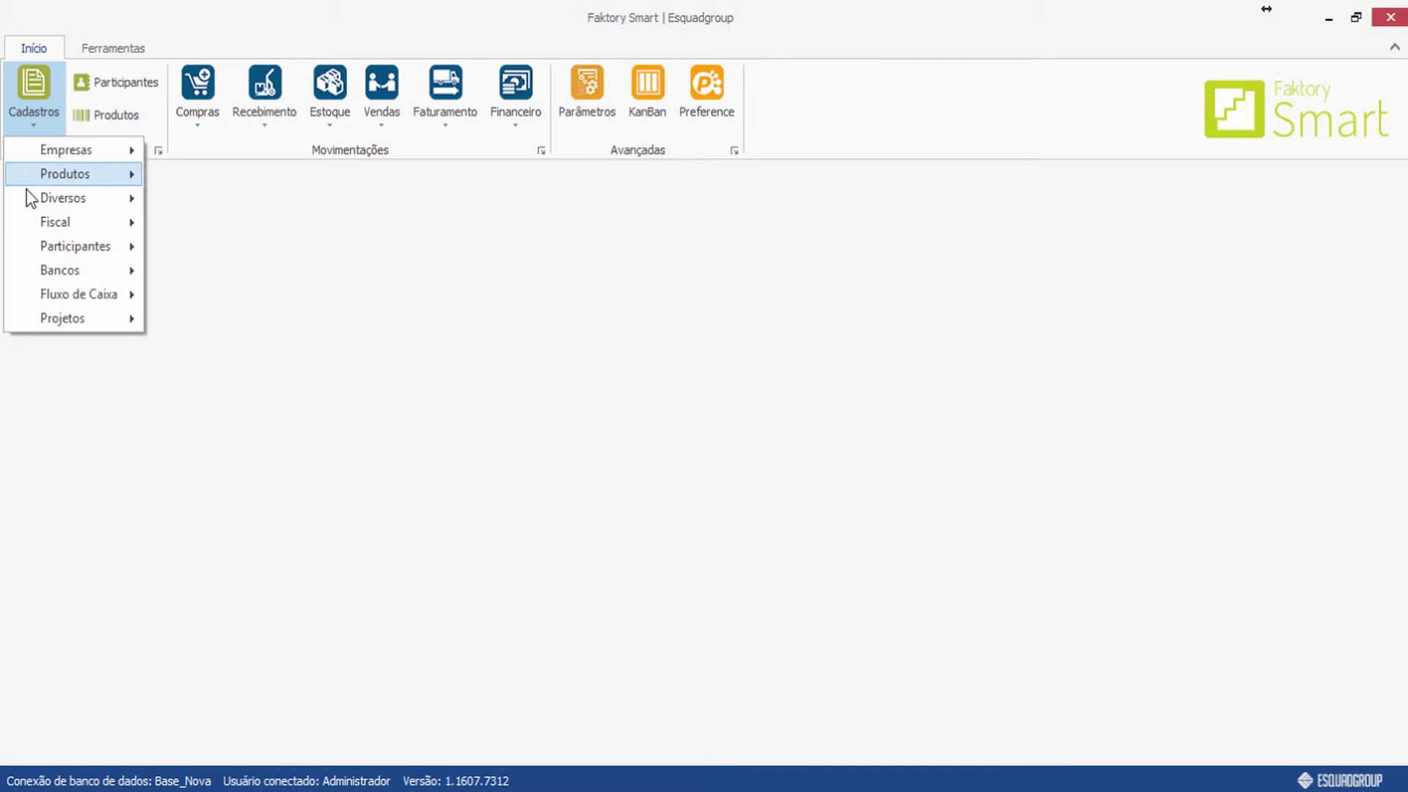
mouse_move(65, 208)
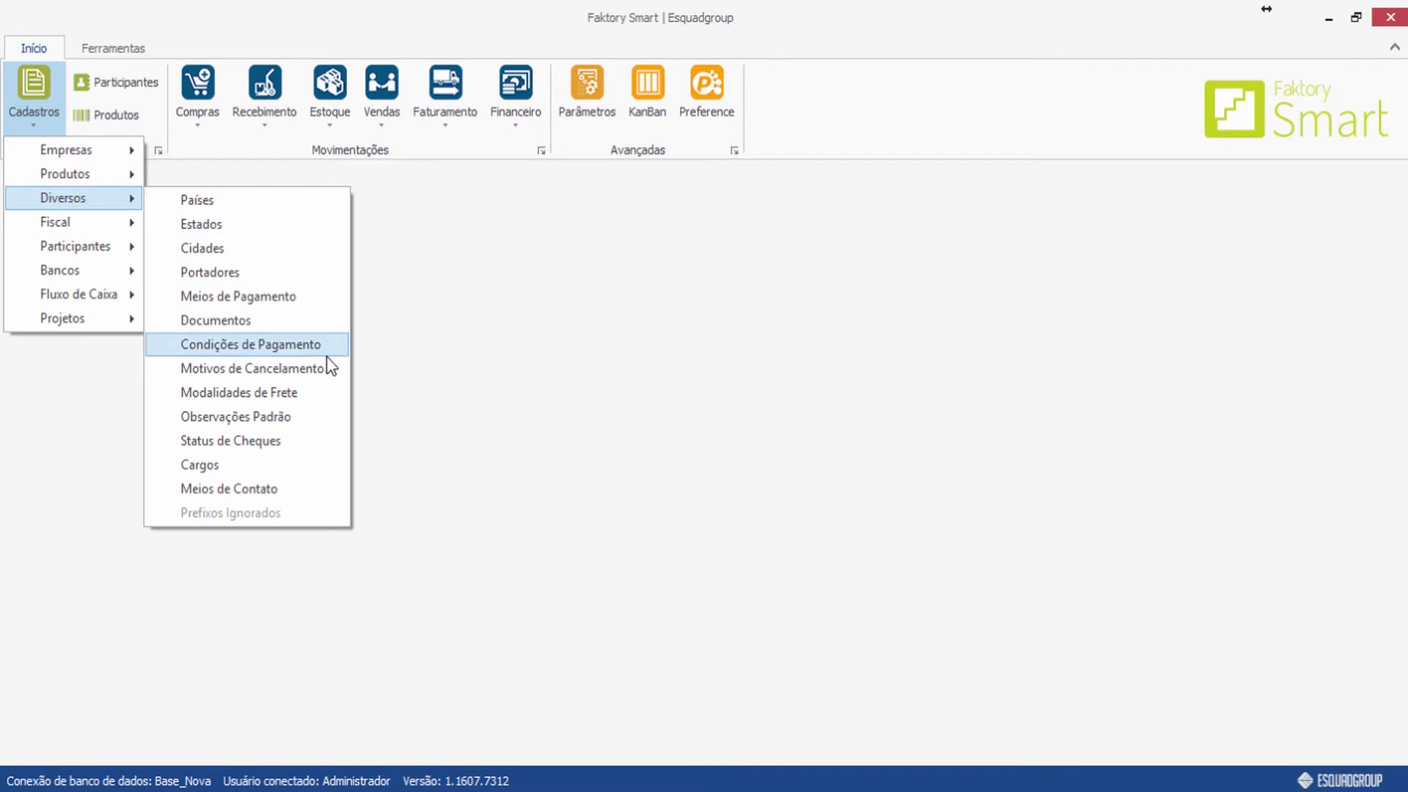
click(525, 505)
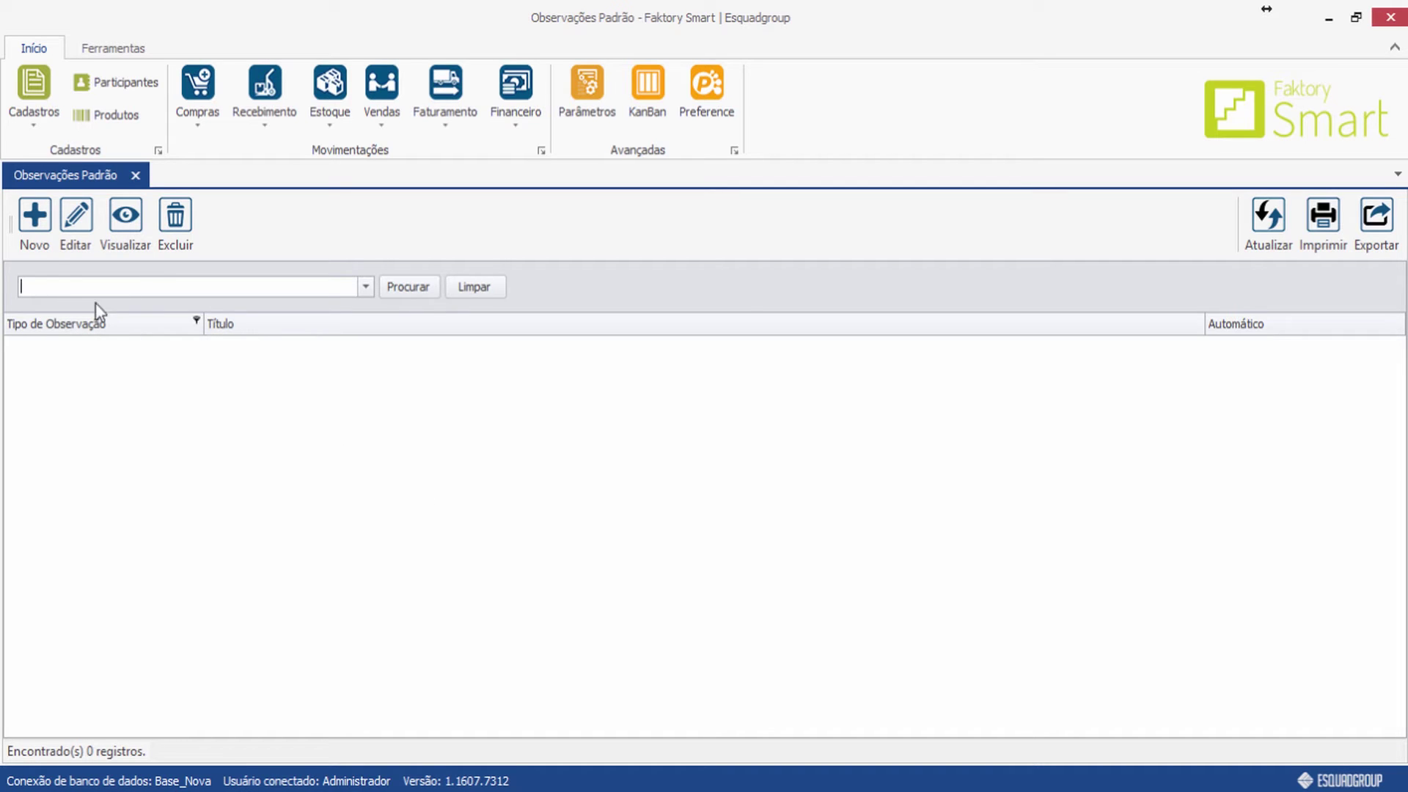
click(44, 235)
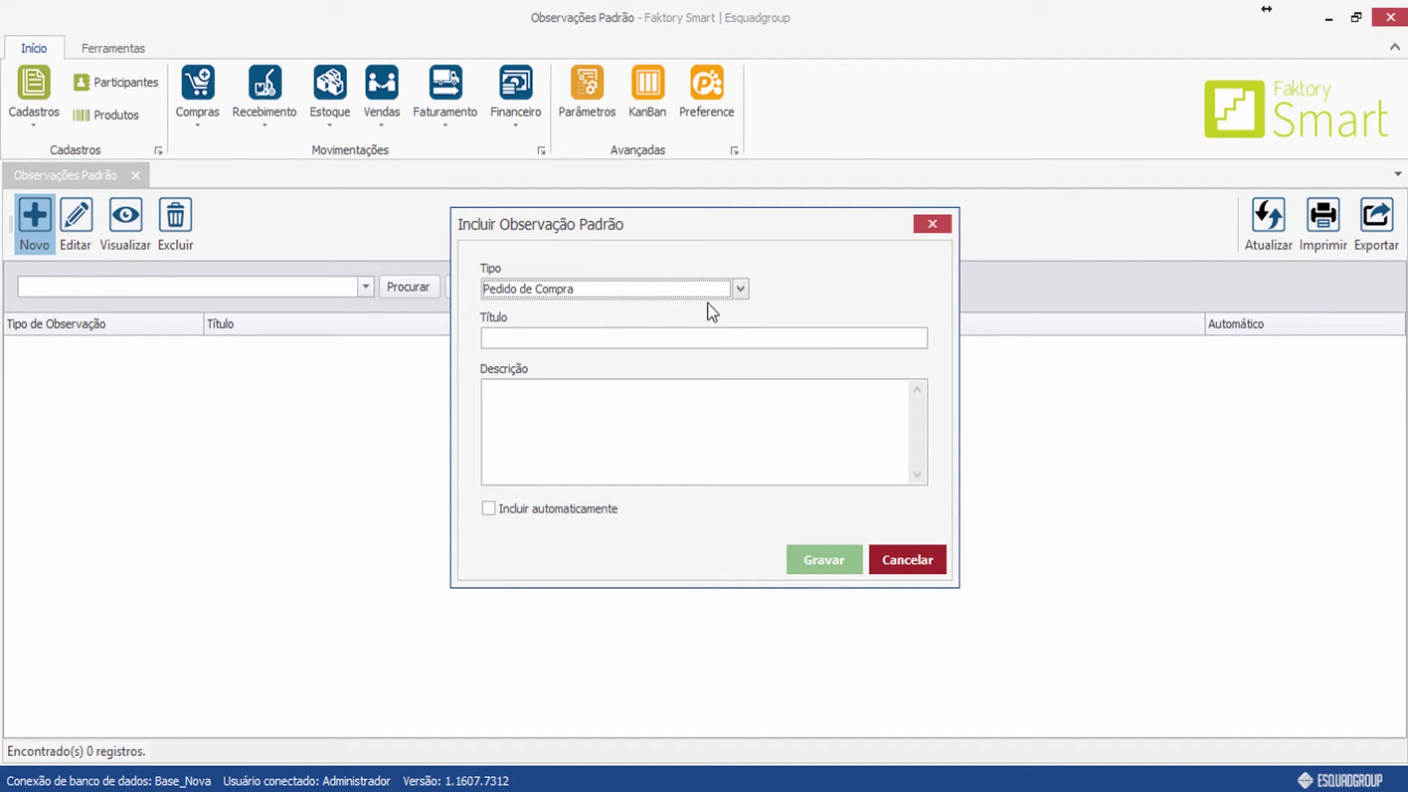
Keep type Pedido de Compra, title it 'Entrega', describe it 'Somento no portão 2', and save.
click(741, 289)
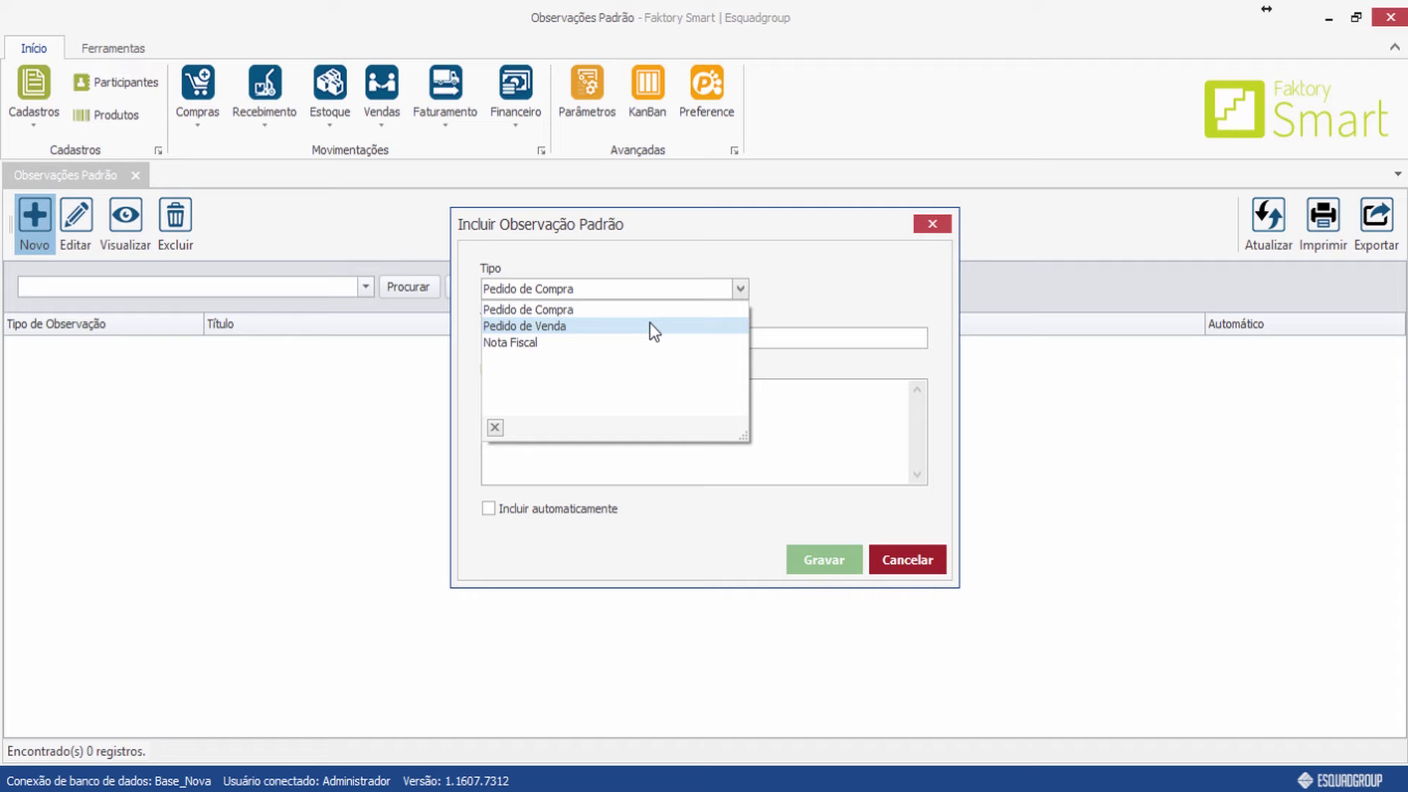
click(600, 309)
click(595, 339)
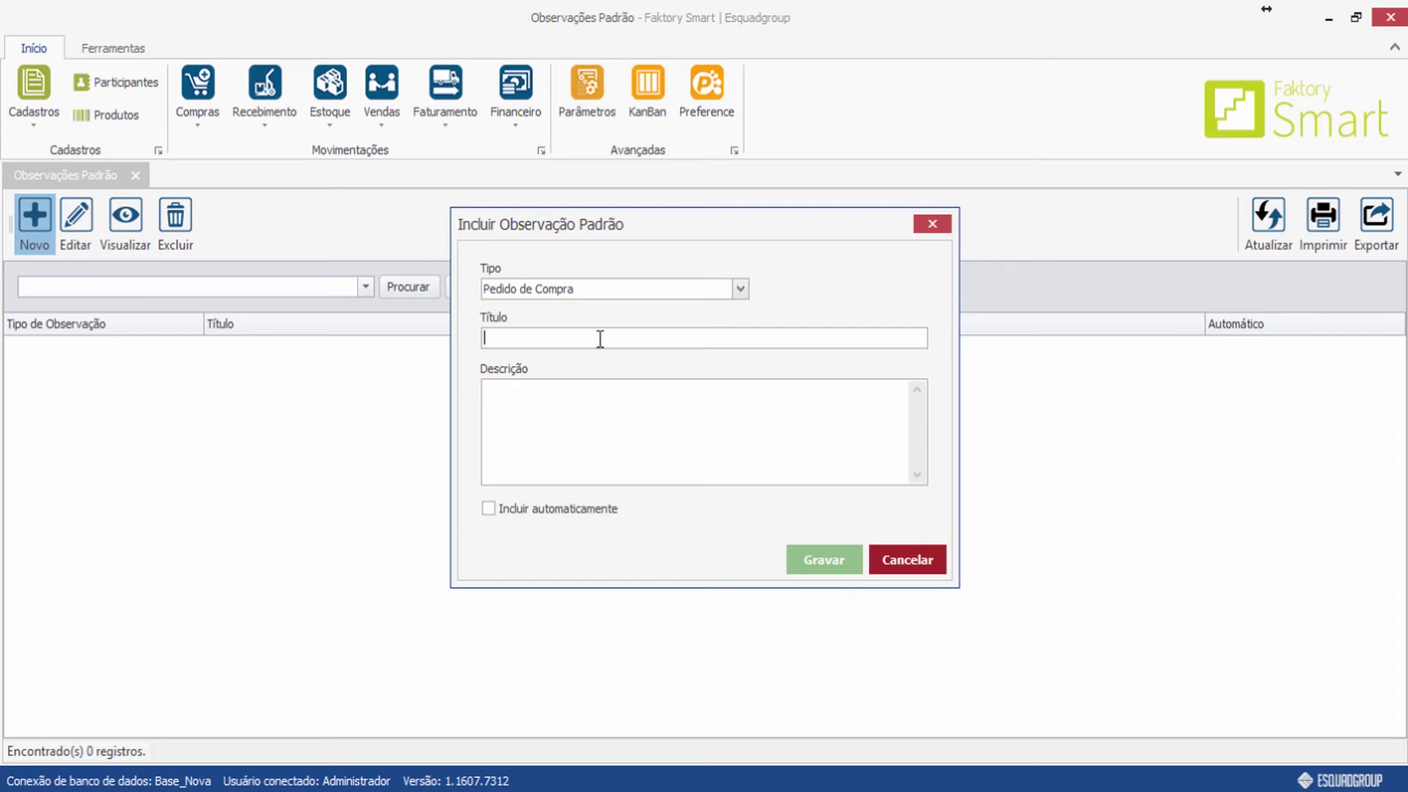
text(Entrega)
click(638, 400)
text(Somento no port)
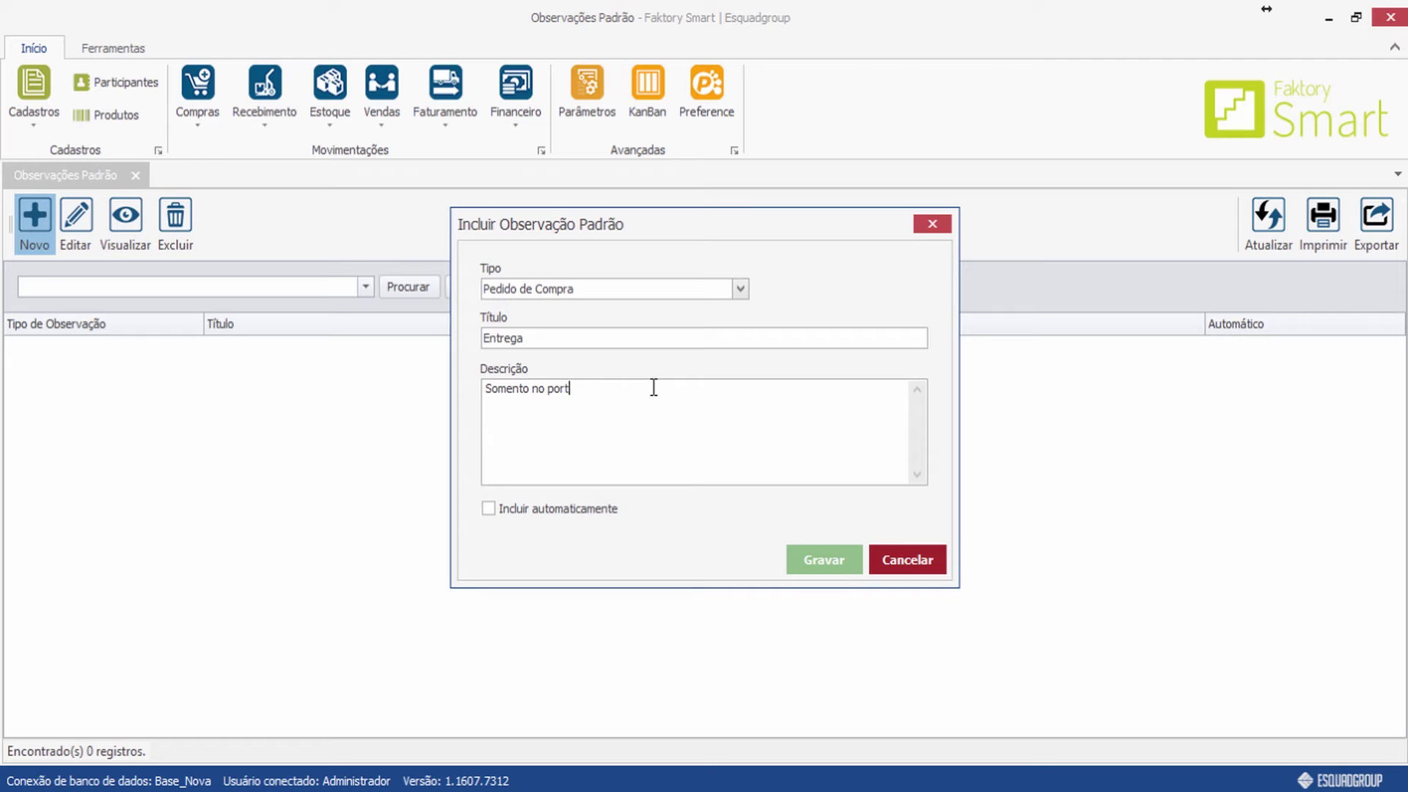
text(ãso)
key(BackSpace)
key(BackSpace)
text(o 2)
click(798, 560)
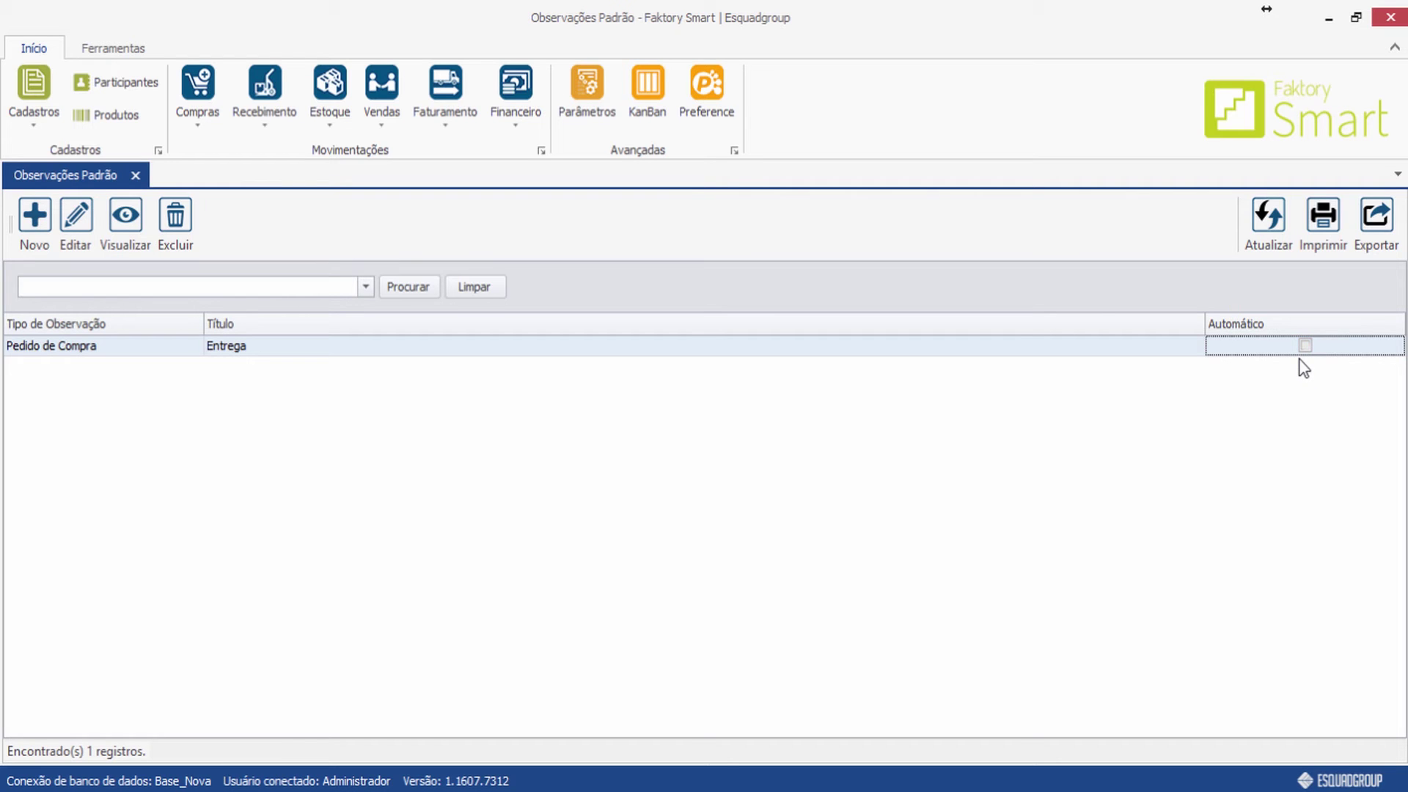
Turn automatic inclusion on for the Entrega observation and save, then turn it off and save again.
click(77, 216)
click(488, 508)
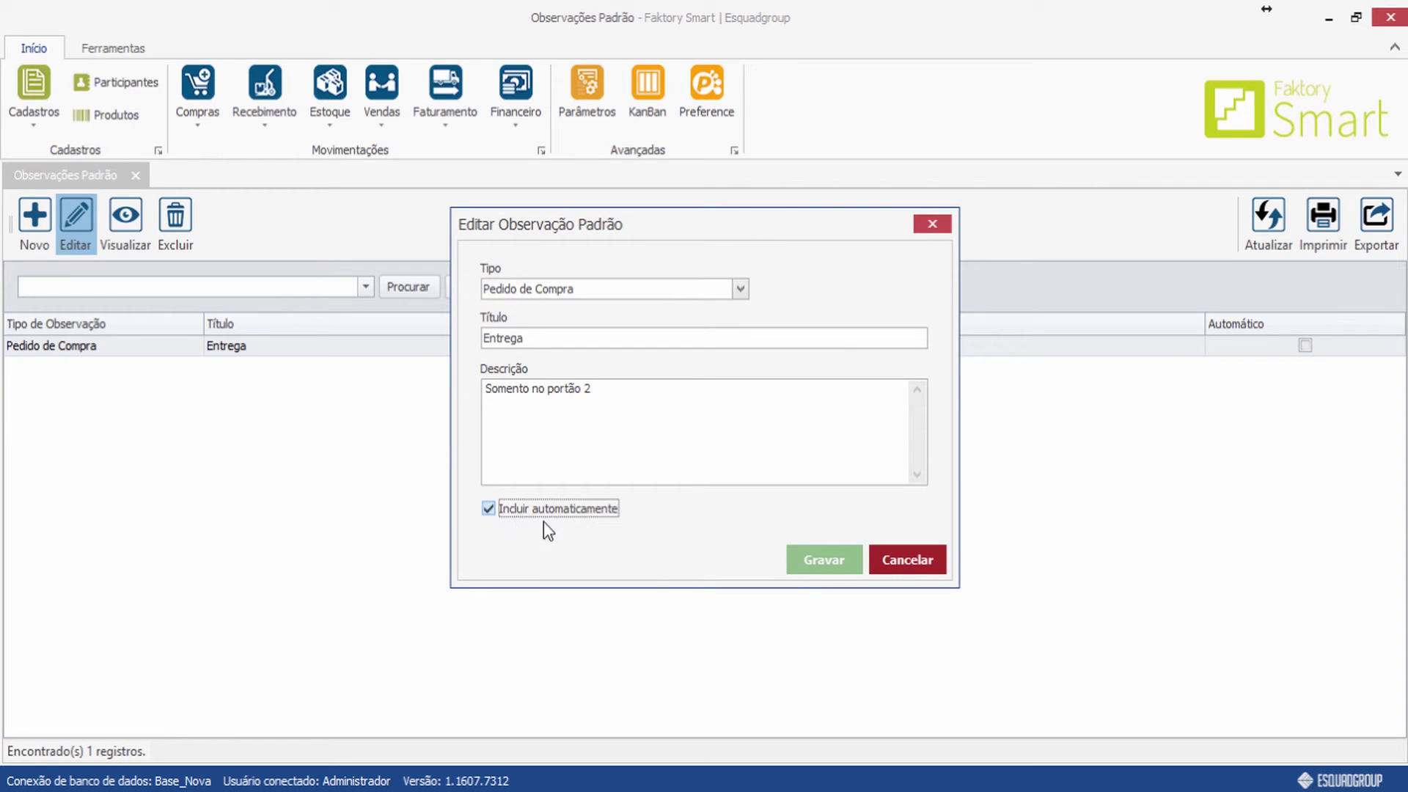
click(824, 566)
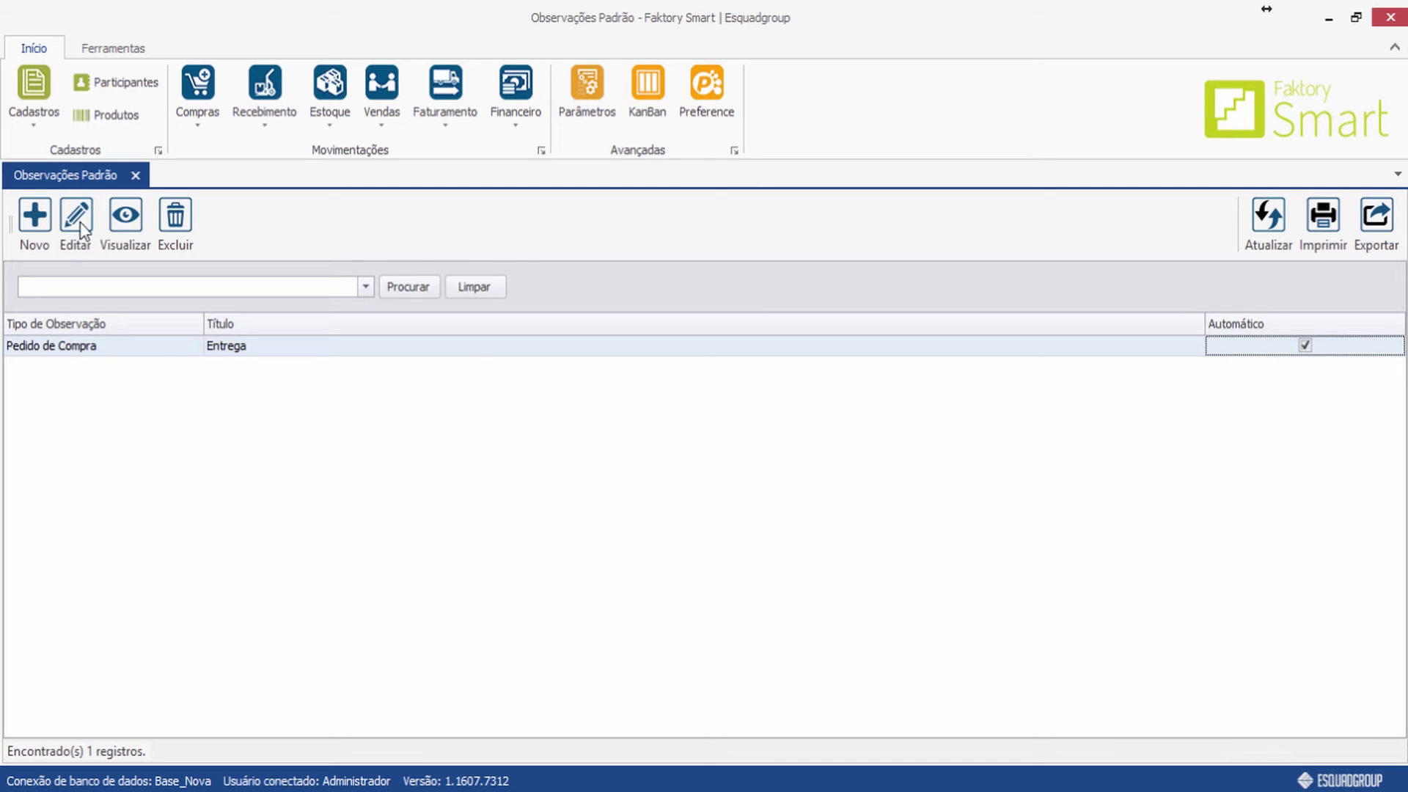
click(75, 220)
click(488, 508)
click(803, 566)
Discard an empty new observation and close the Observações Padrão register.
click(34, 241)
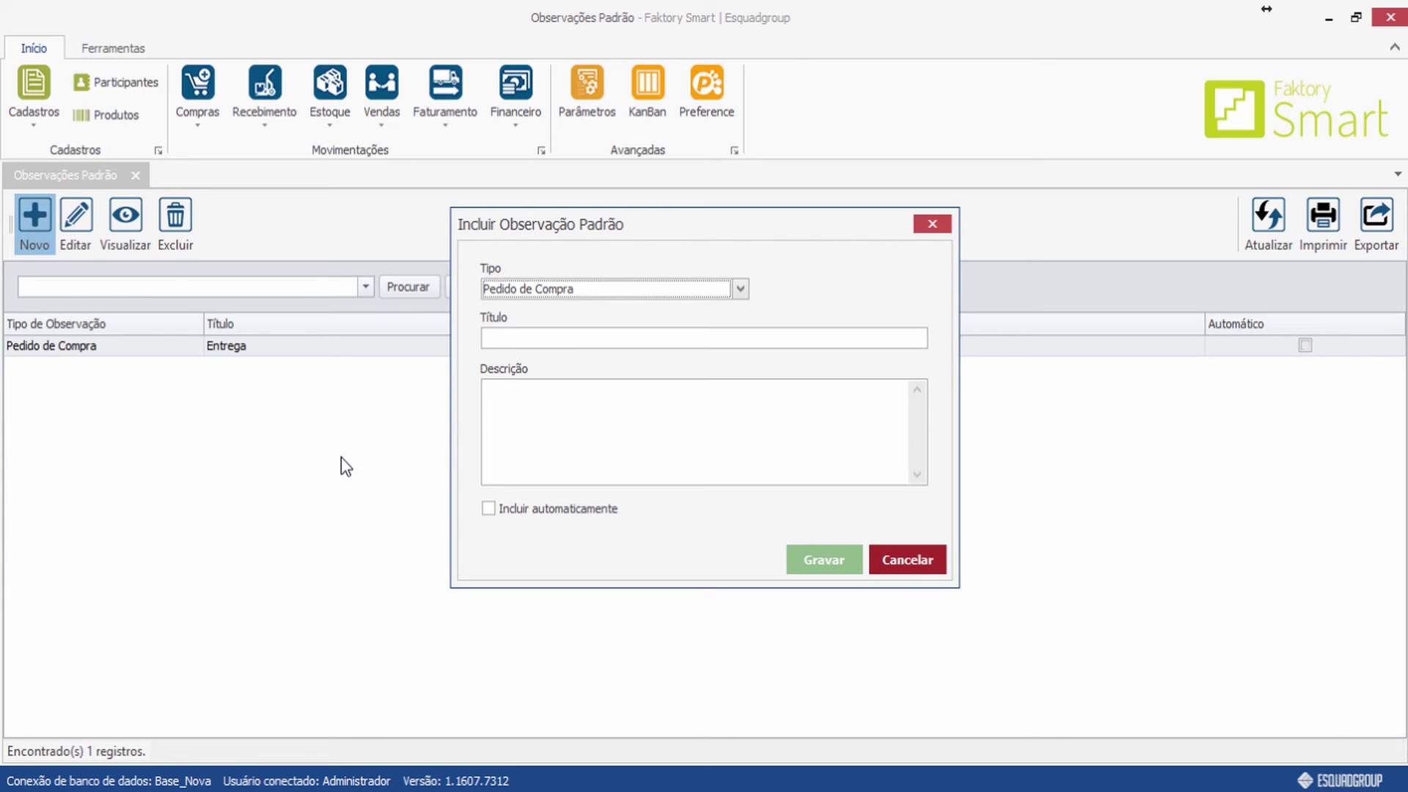
click(932, 224)
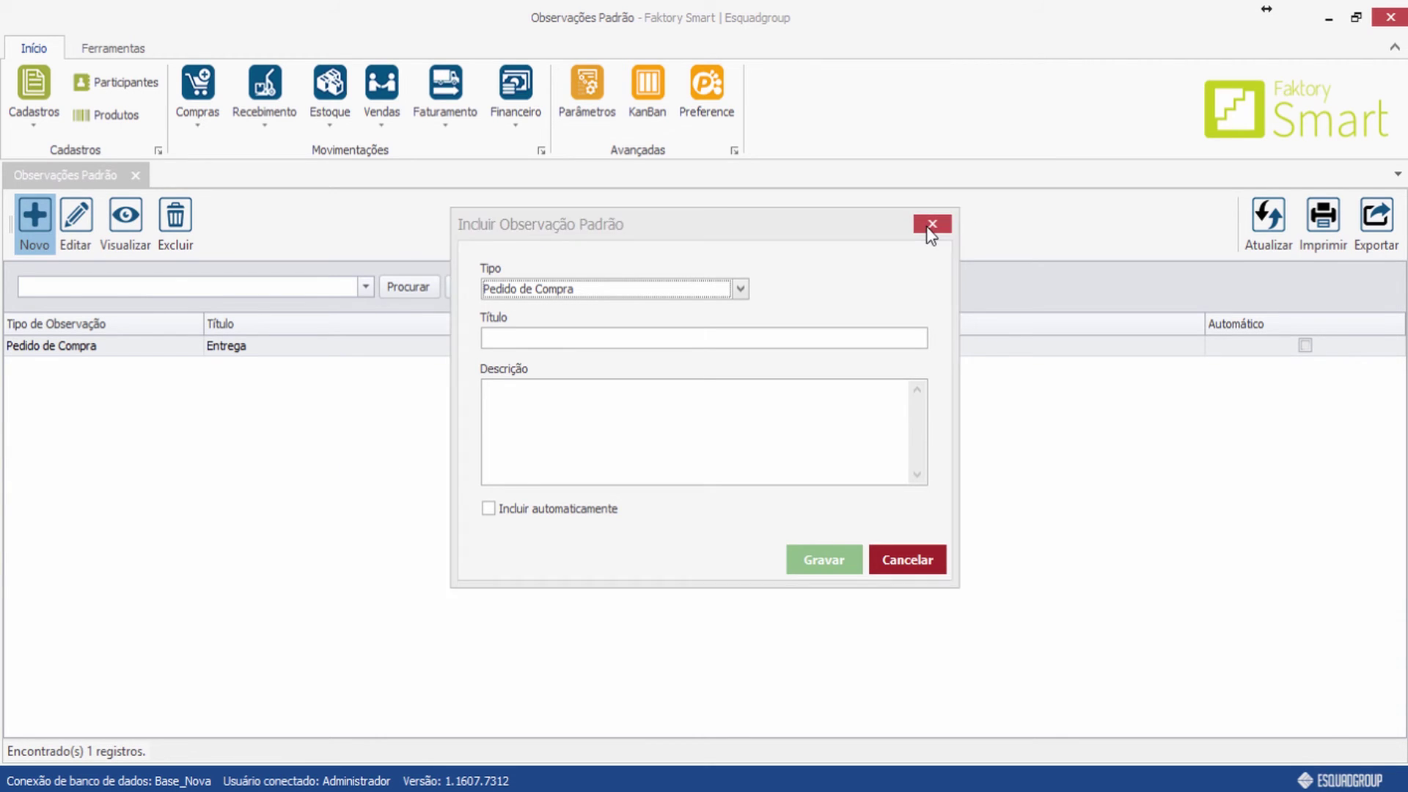
click(135, 175)
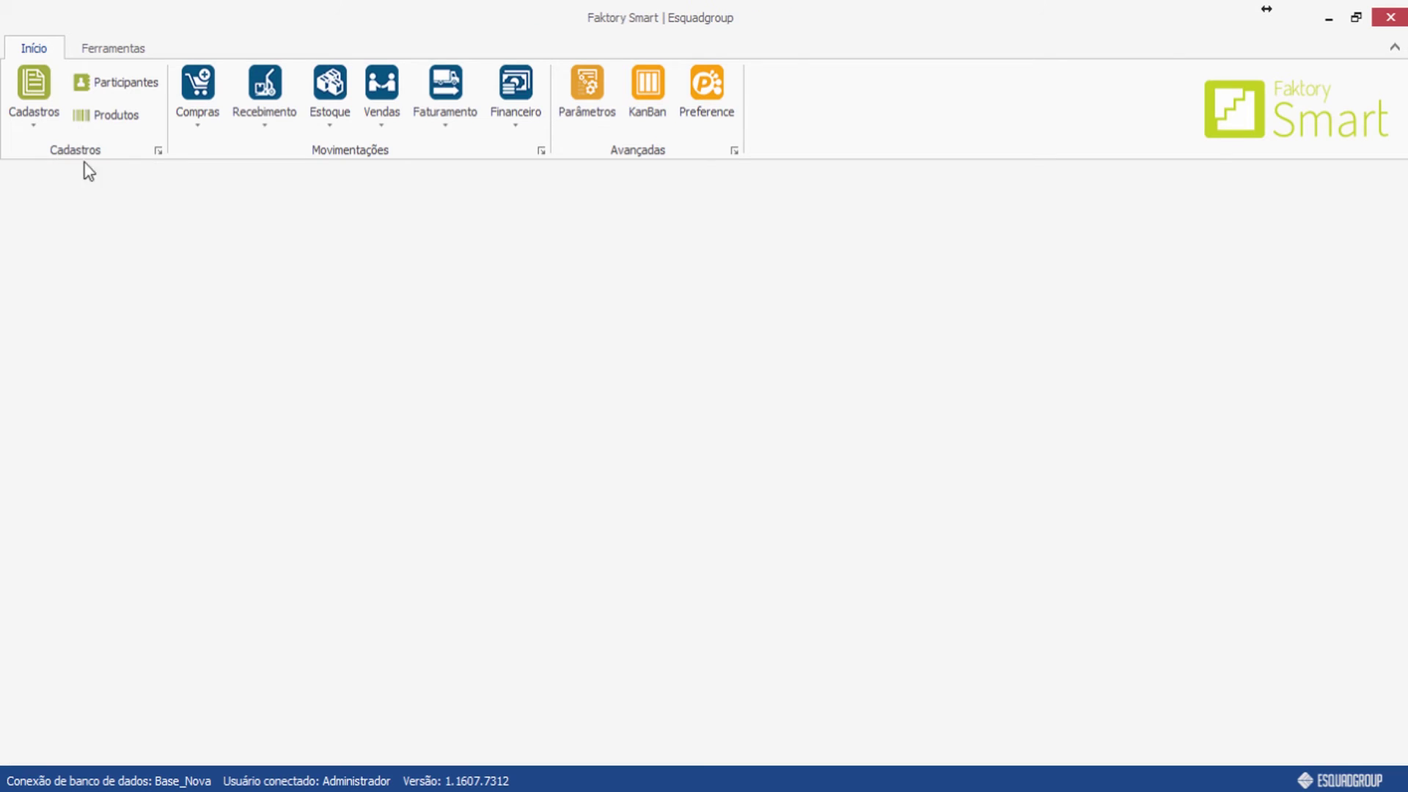
Open the Status de Cheques register from Cadastros > Diversos.
click(36, 117)
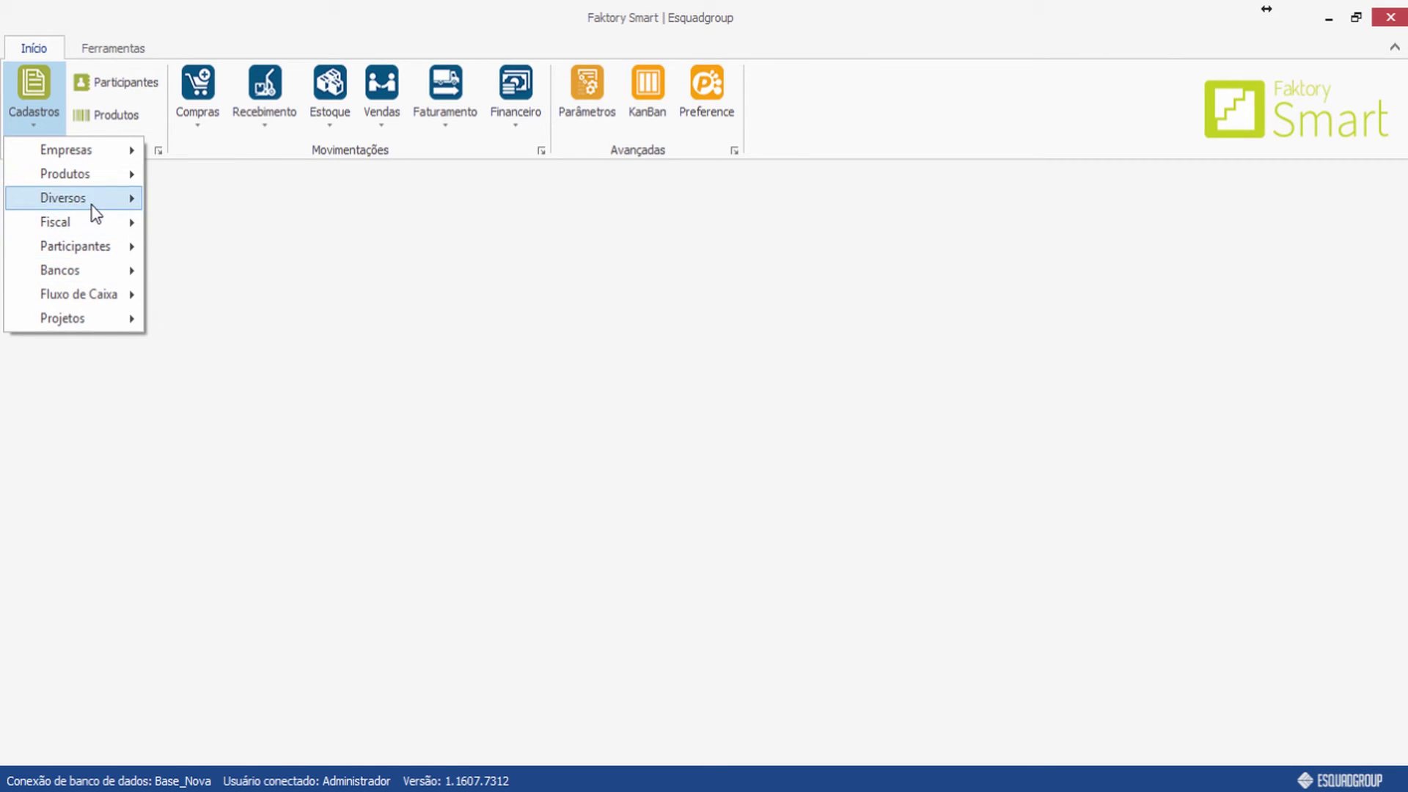
mouse_move(92, 198)
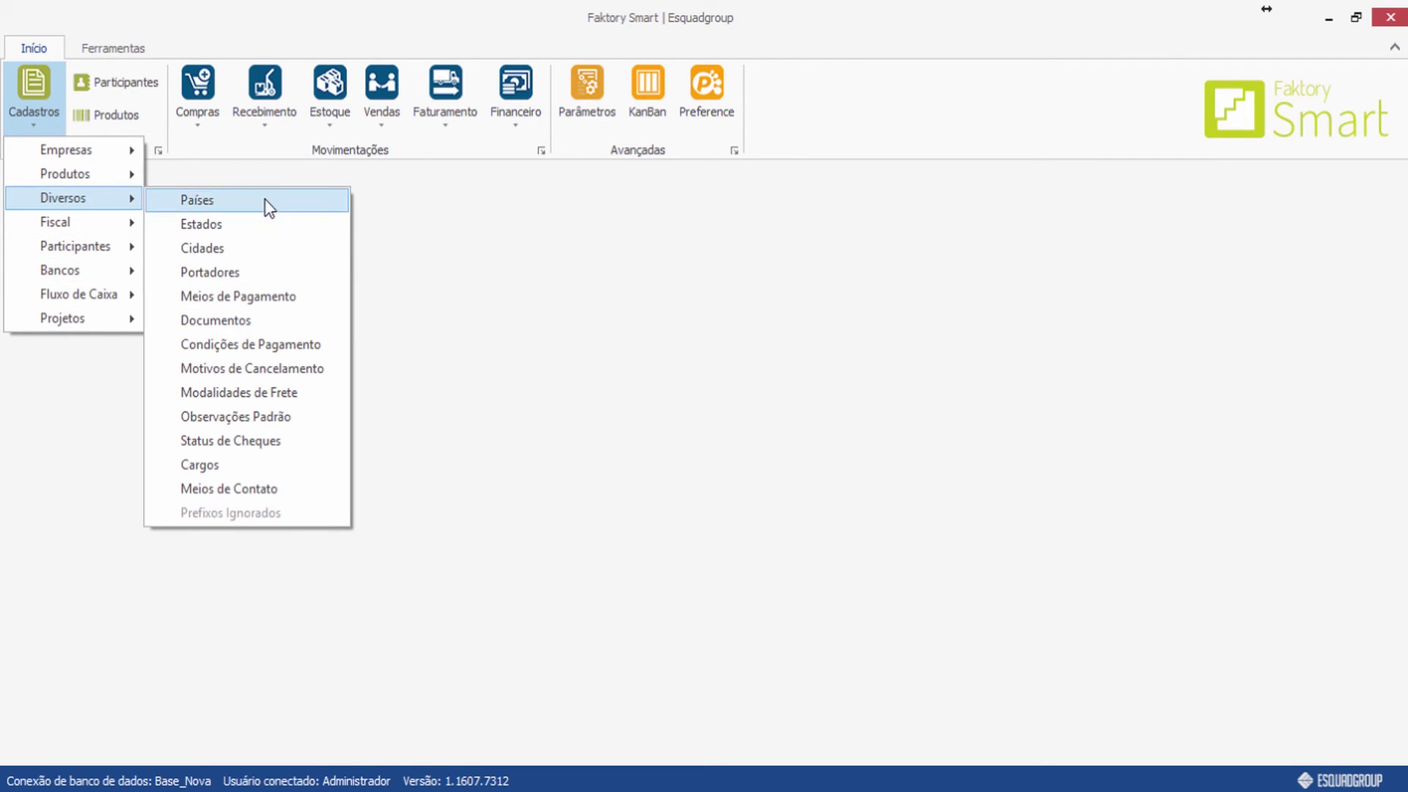
click(273, 443)
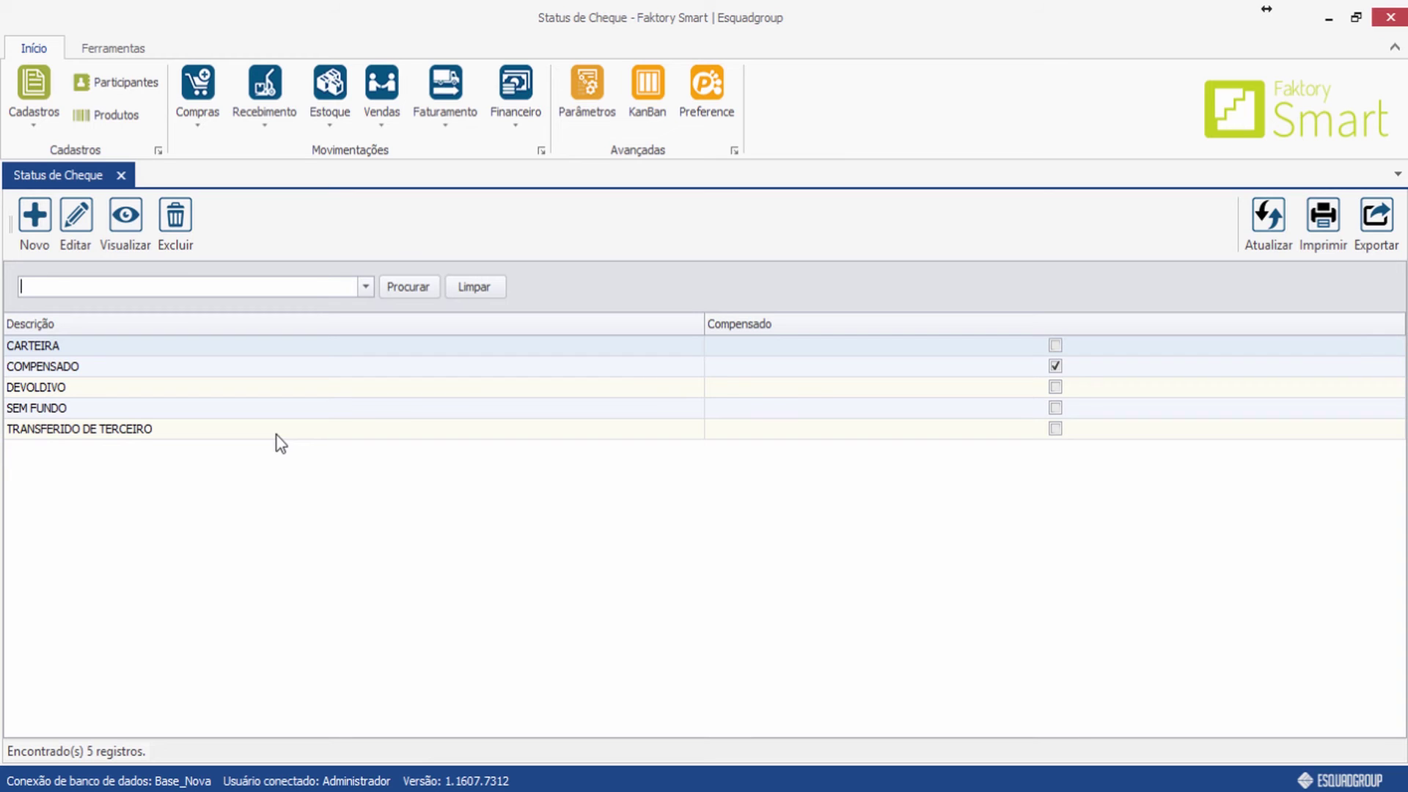
click(297, 557)
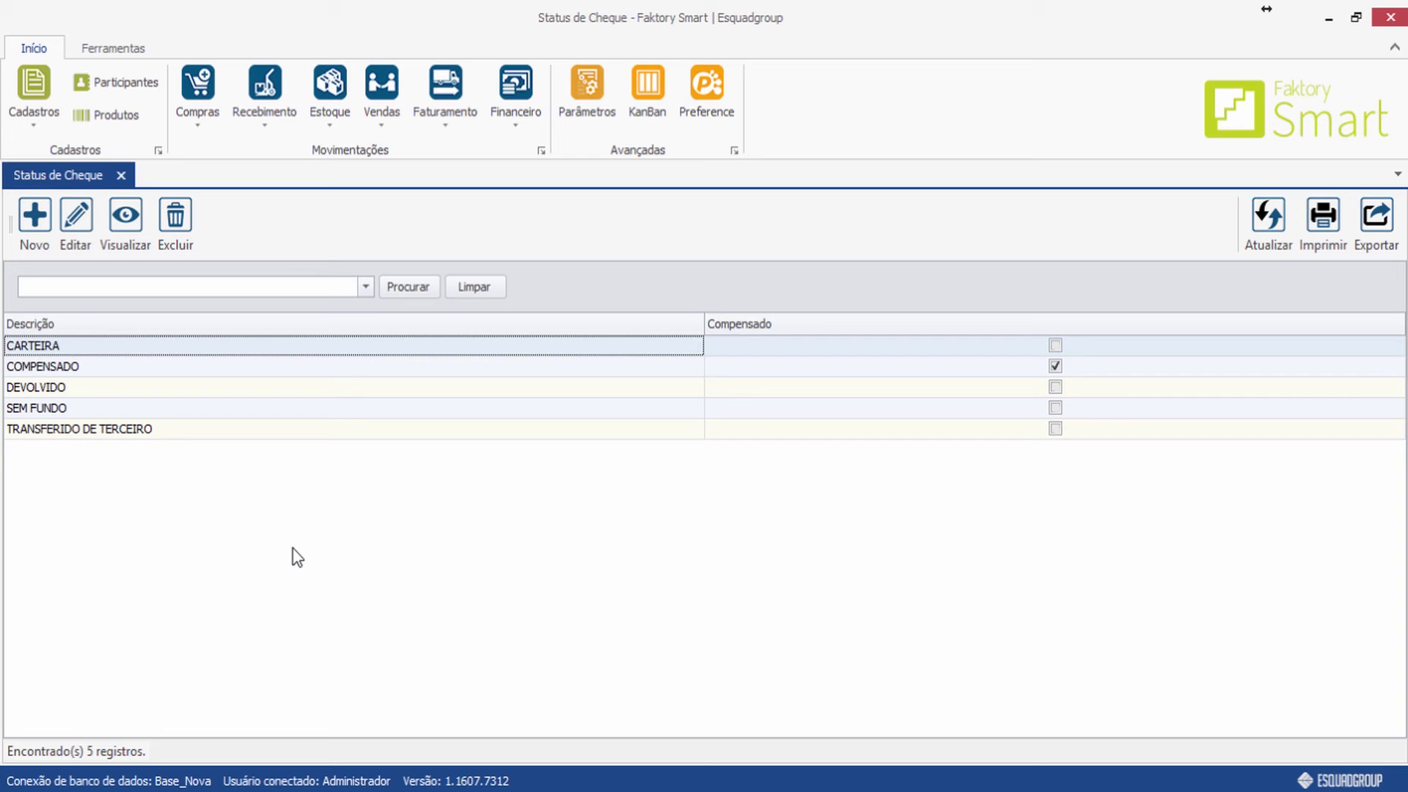
Add the cheque status SUSTADO with Compensado unchecked, save, and close the register.
click(32, 232)
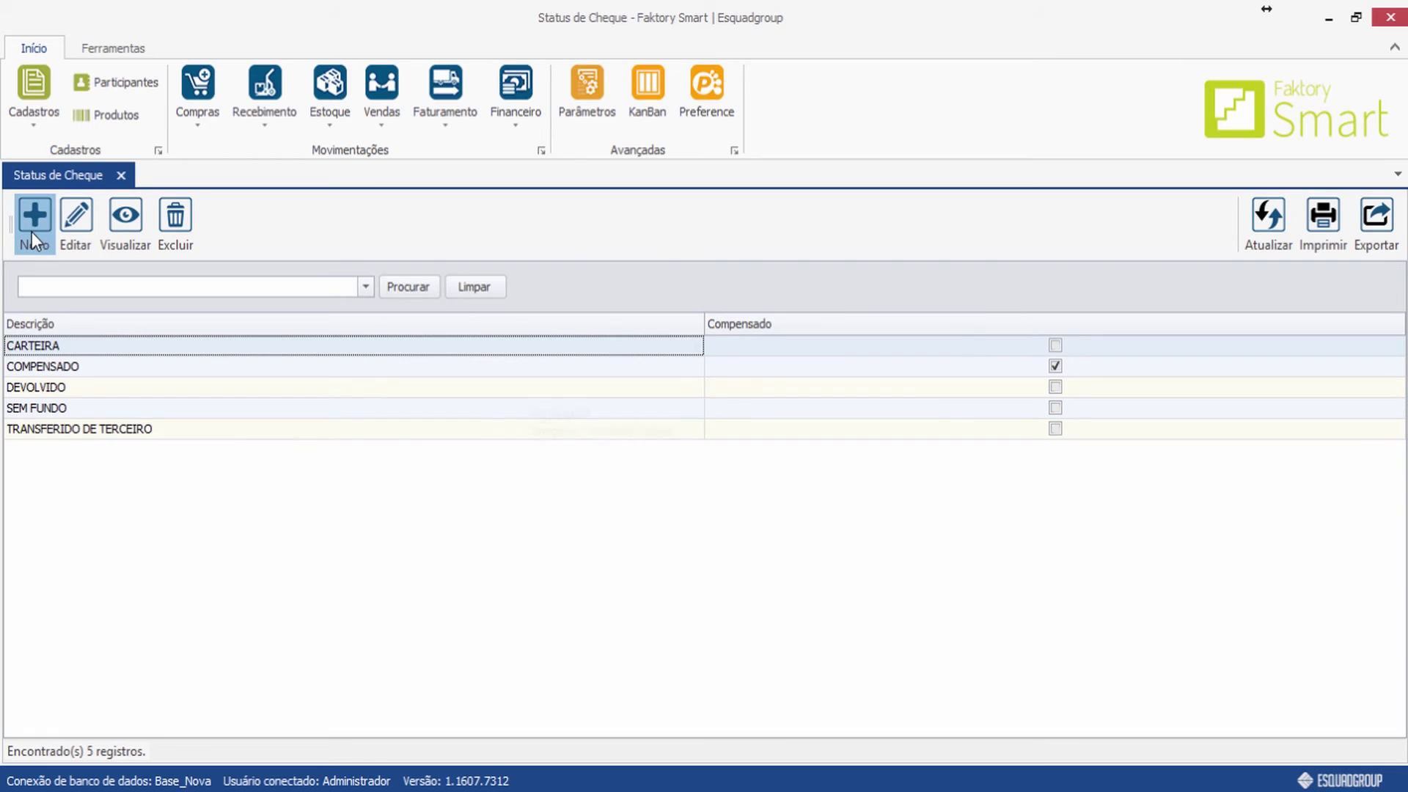
click(472, 401)
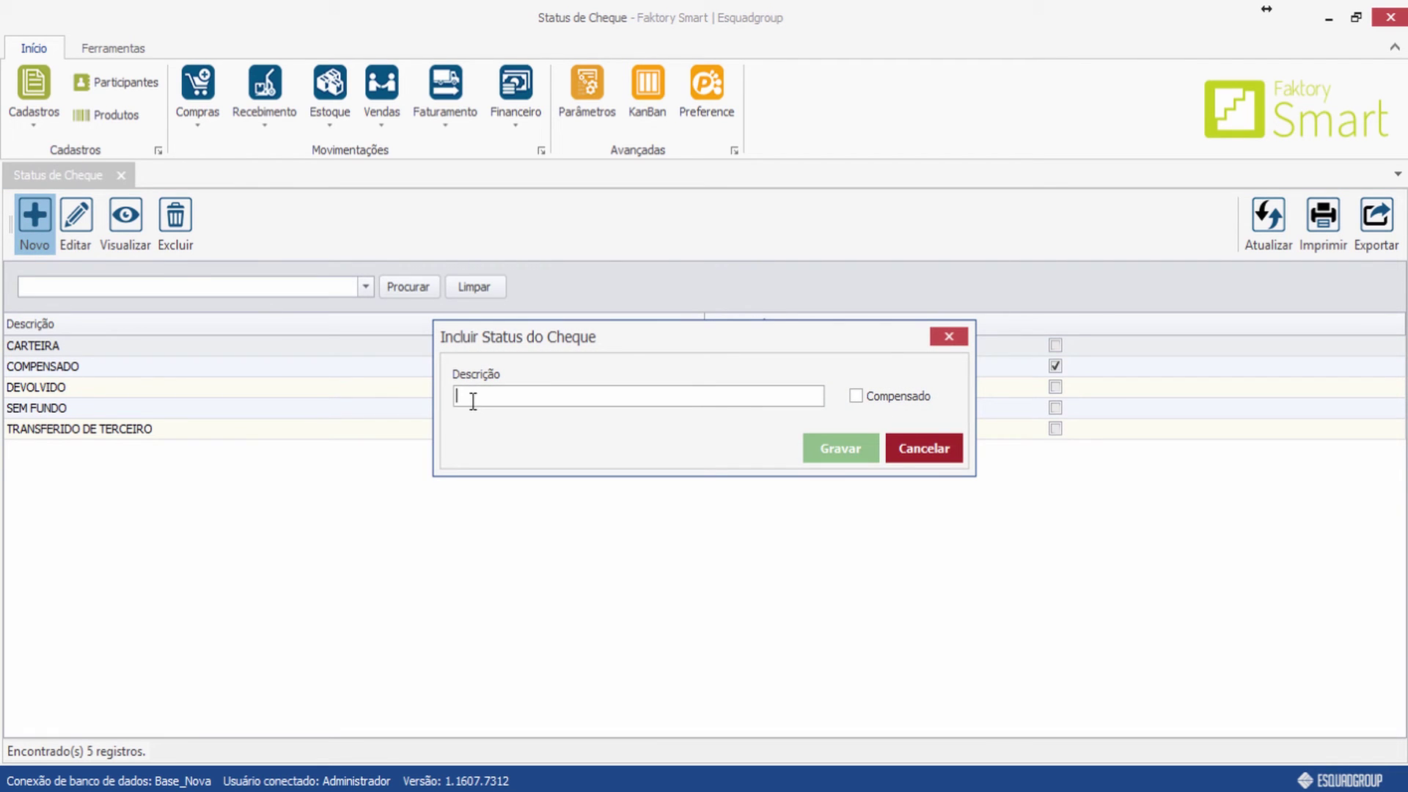
text(SUSTADO)
click(810, 454)
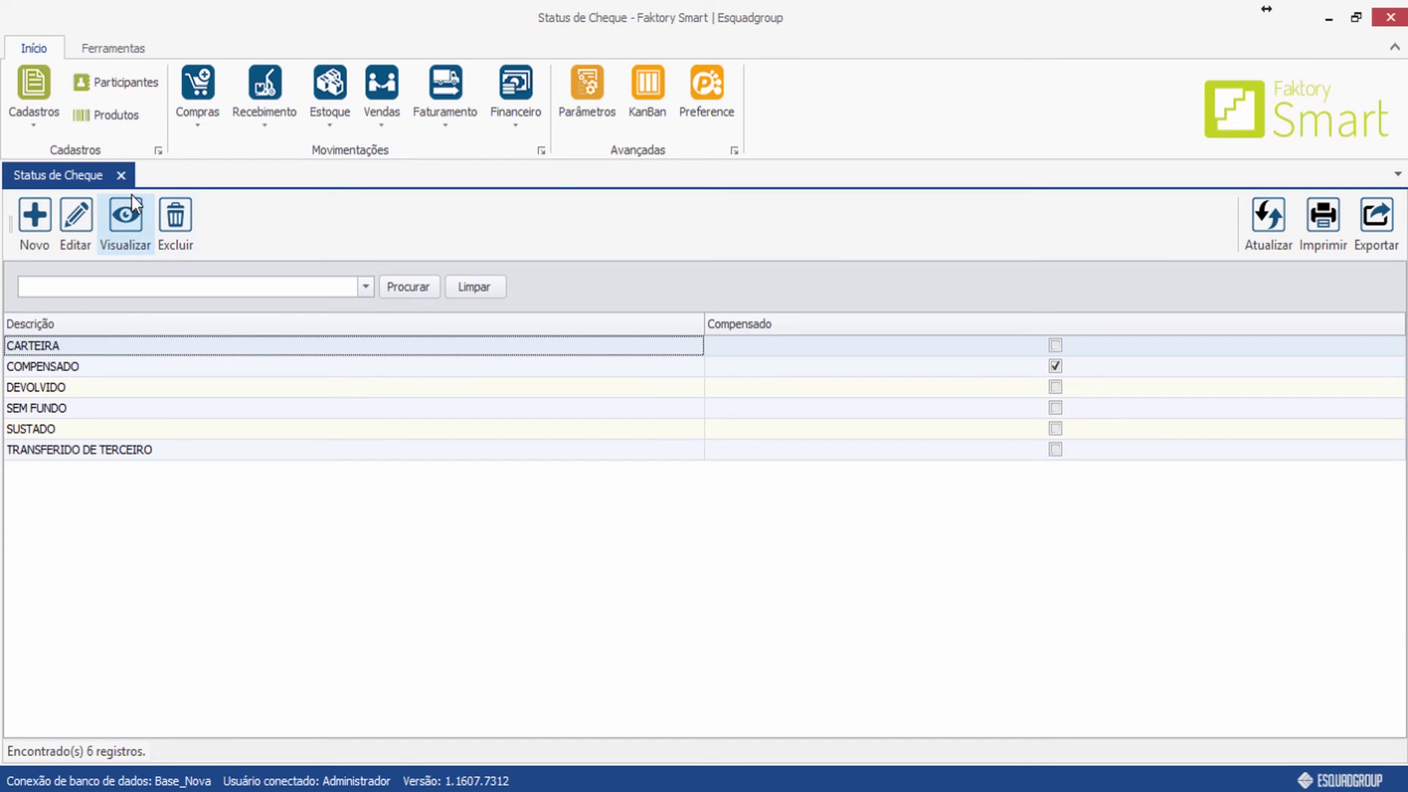
click(122, 175)
Open the Cargos register from Cadastros > Diversos and save the job title 'Vendedor'.
click(16, 81)
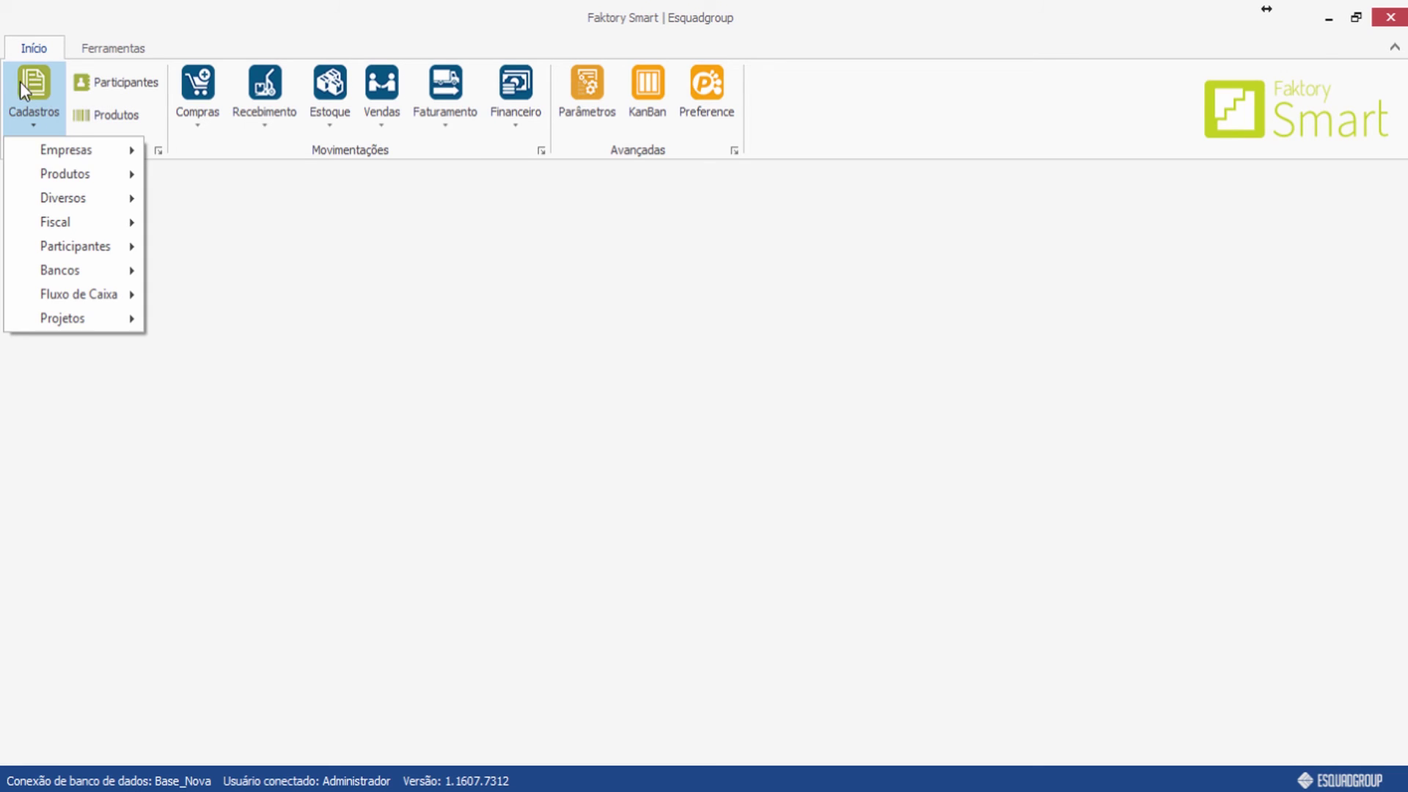
mouse_move(69, 198)
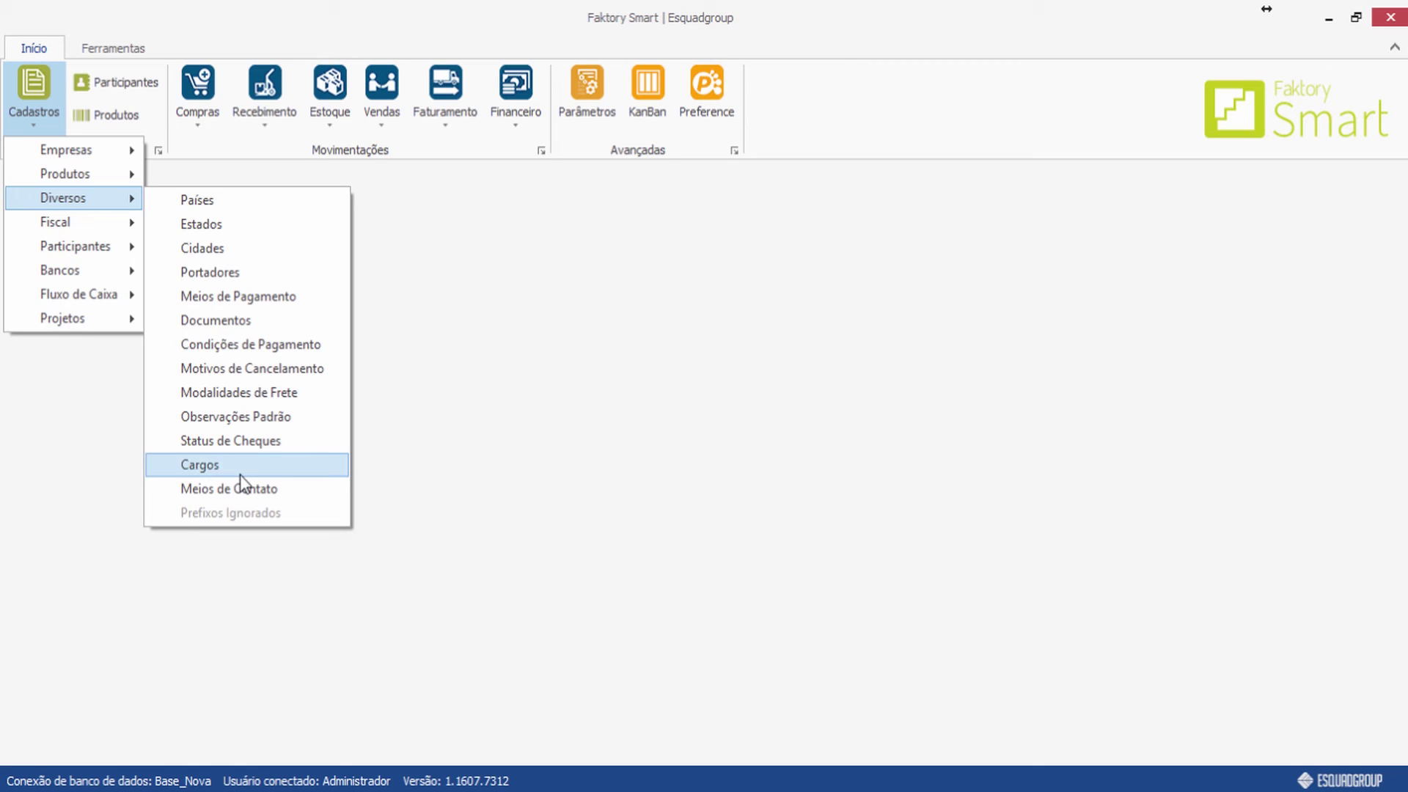
click(199, 465)
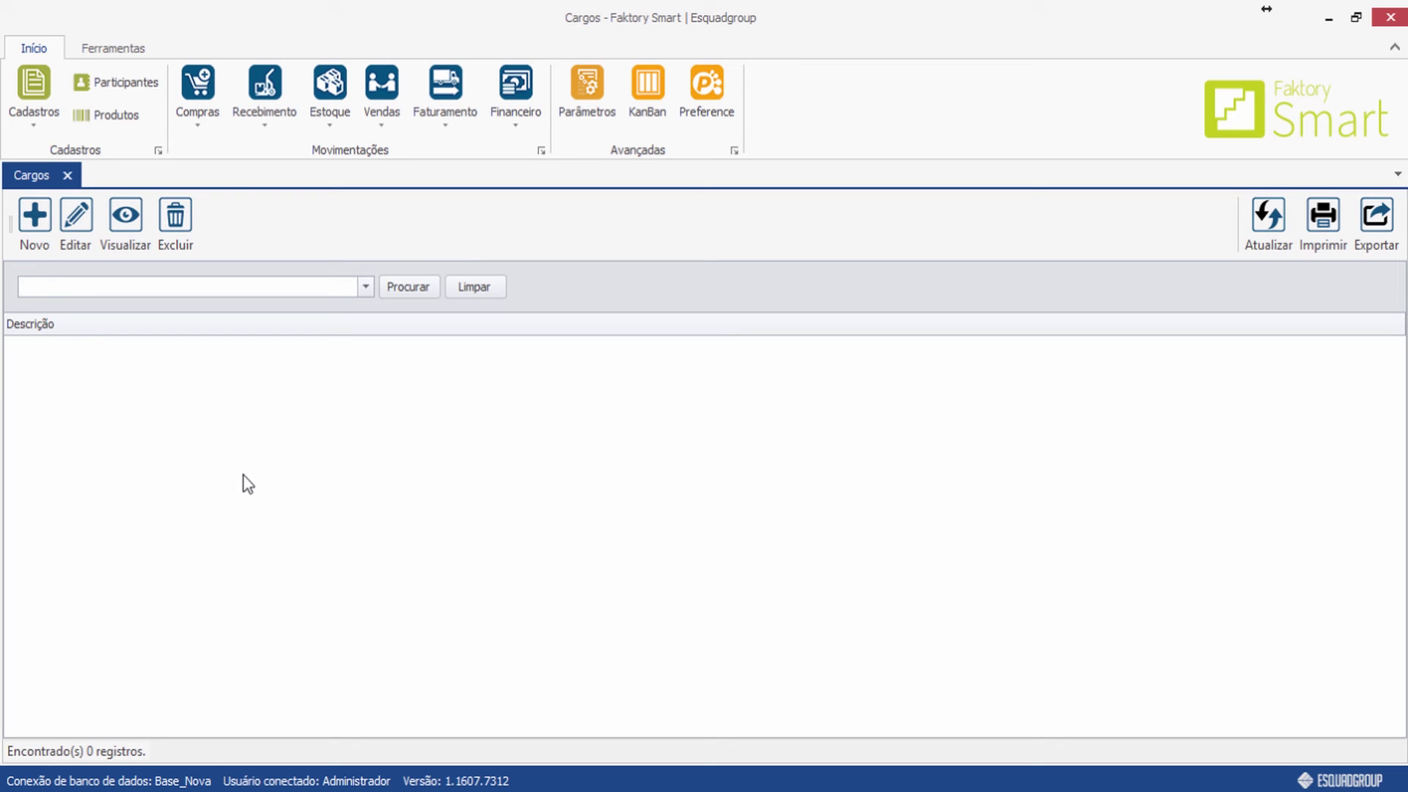
click(42, 235)
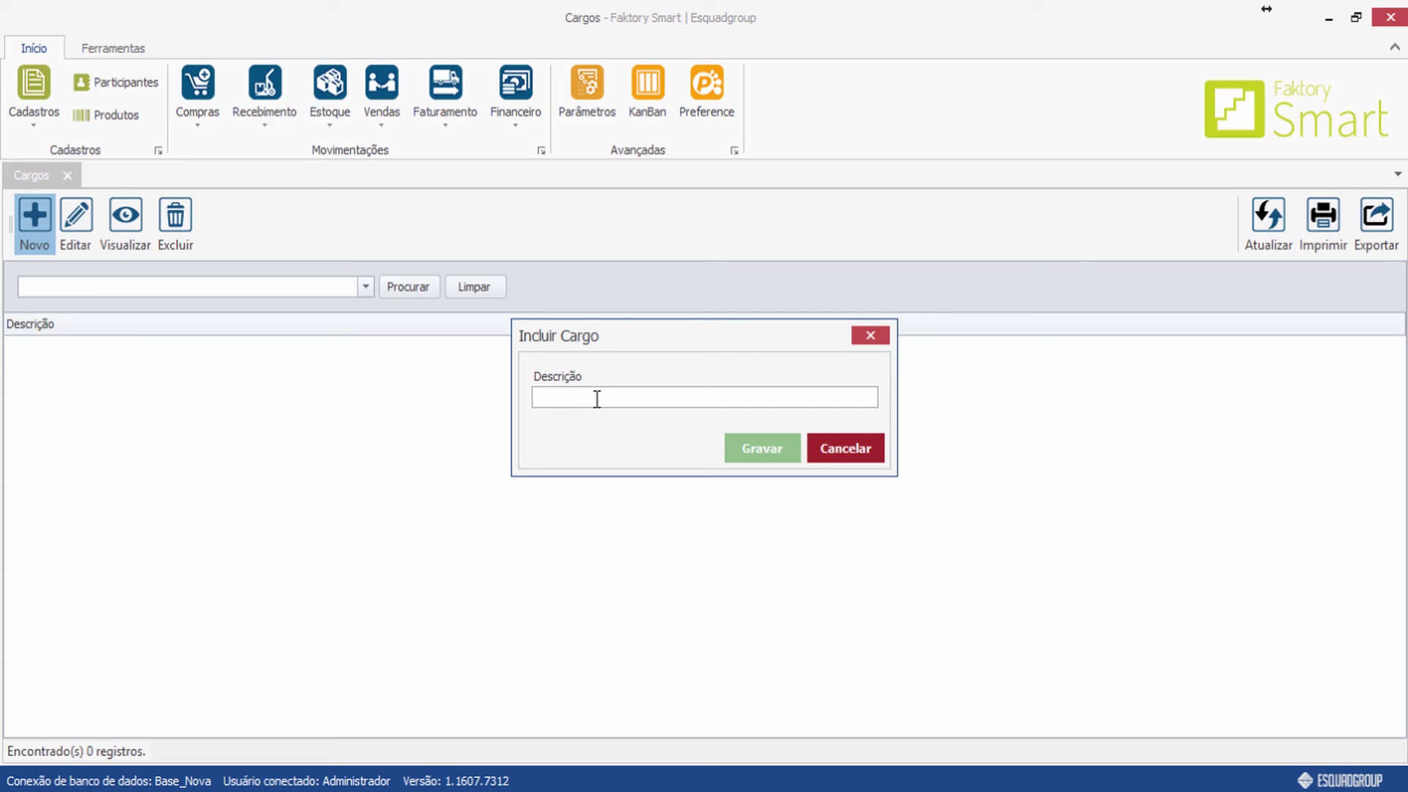
text(Vendedor)
click(759, 449)
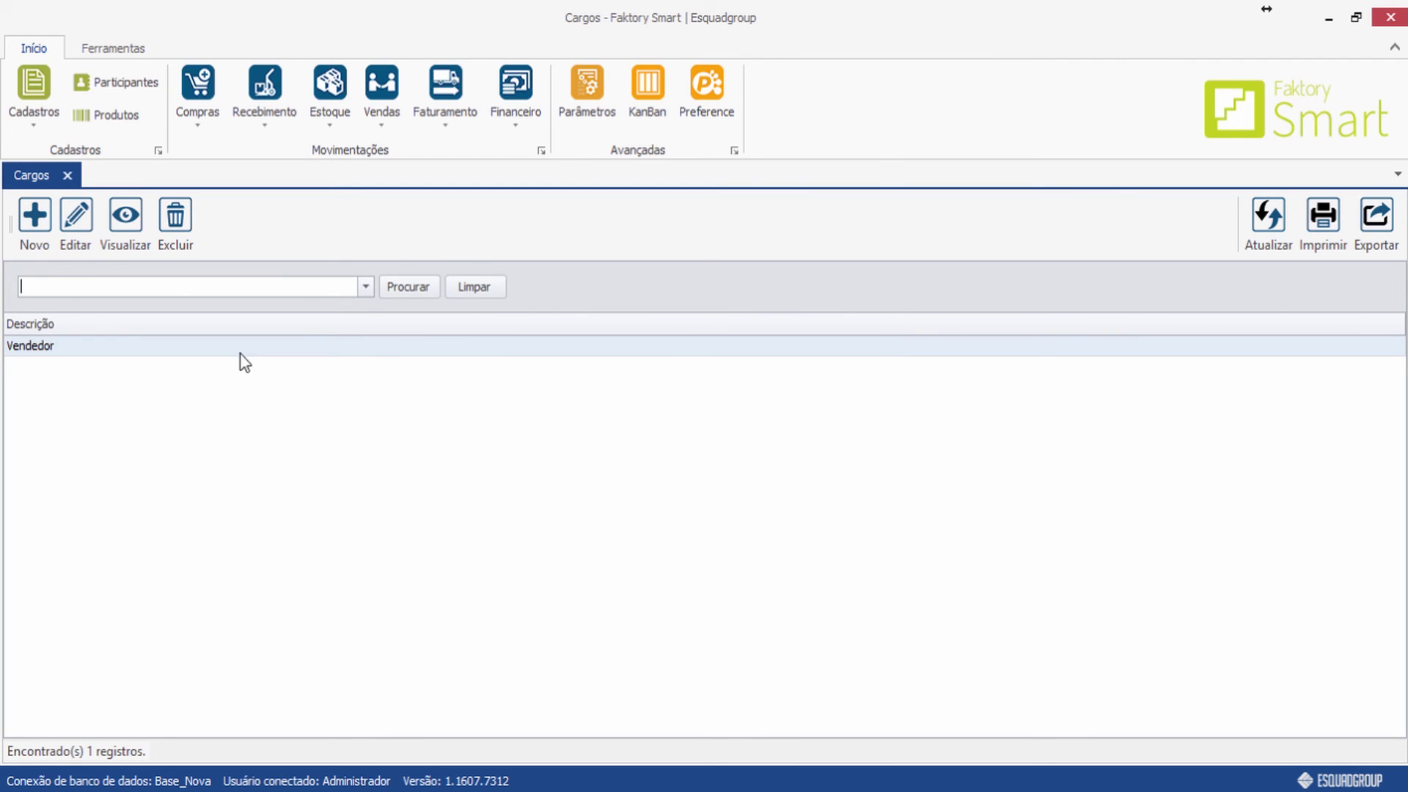
Sort participants by Código and open participant 1's Contatos for editing.
click(126, 90)
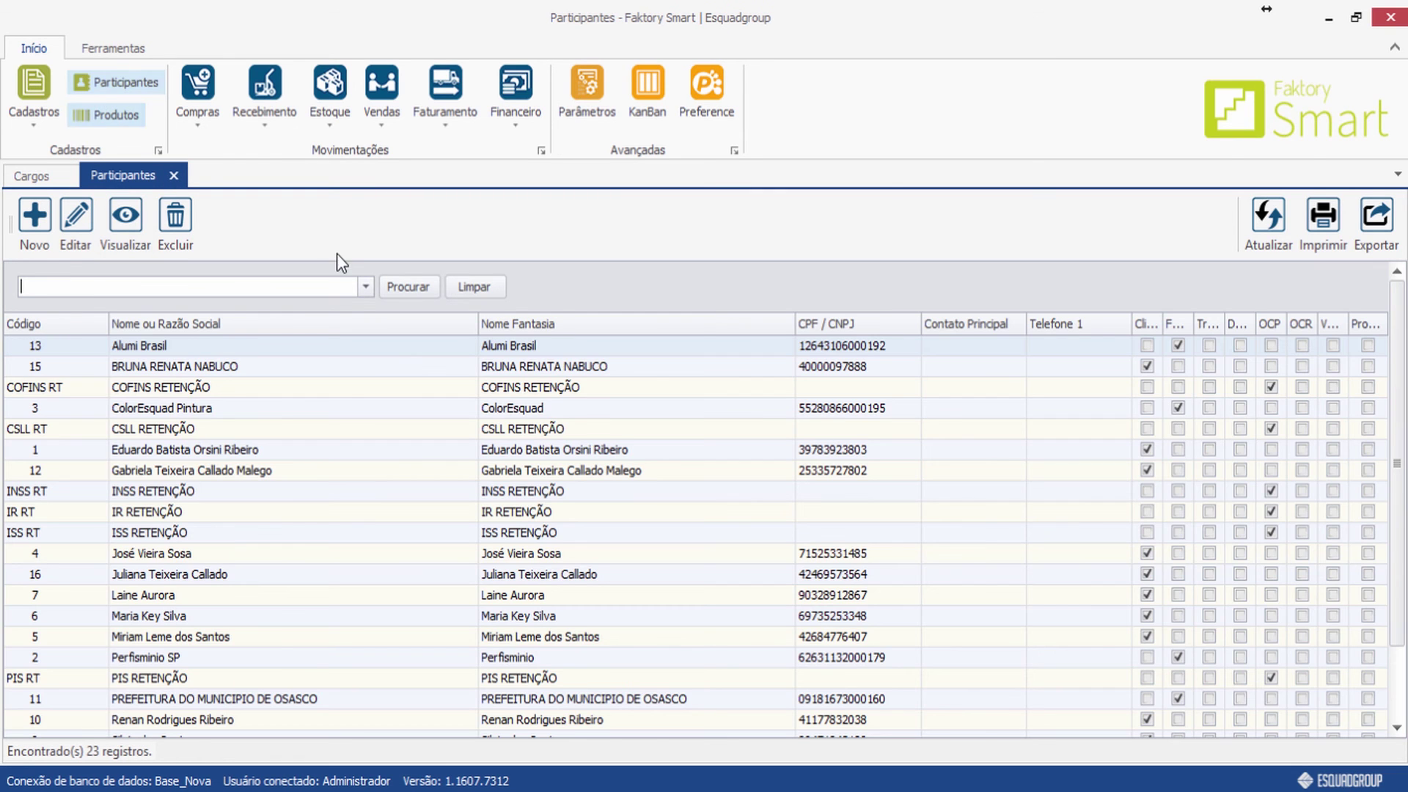
click(53, 327)
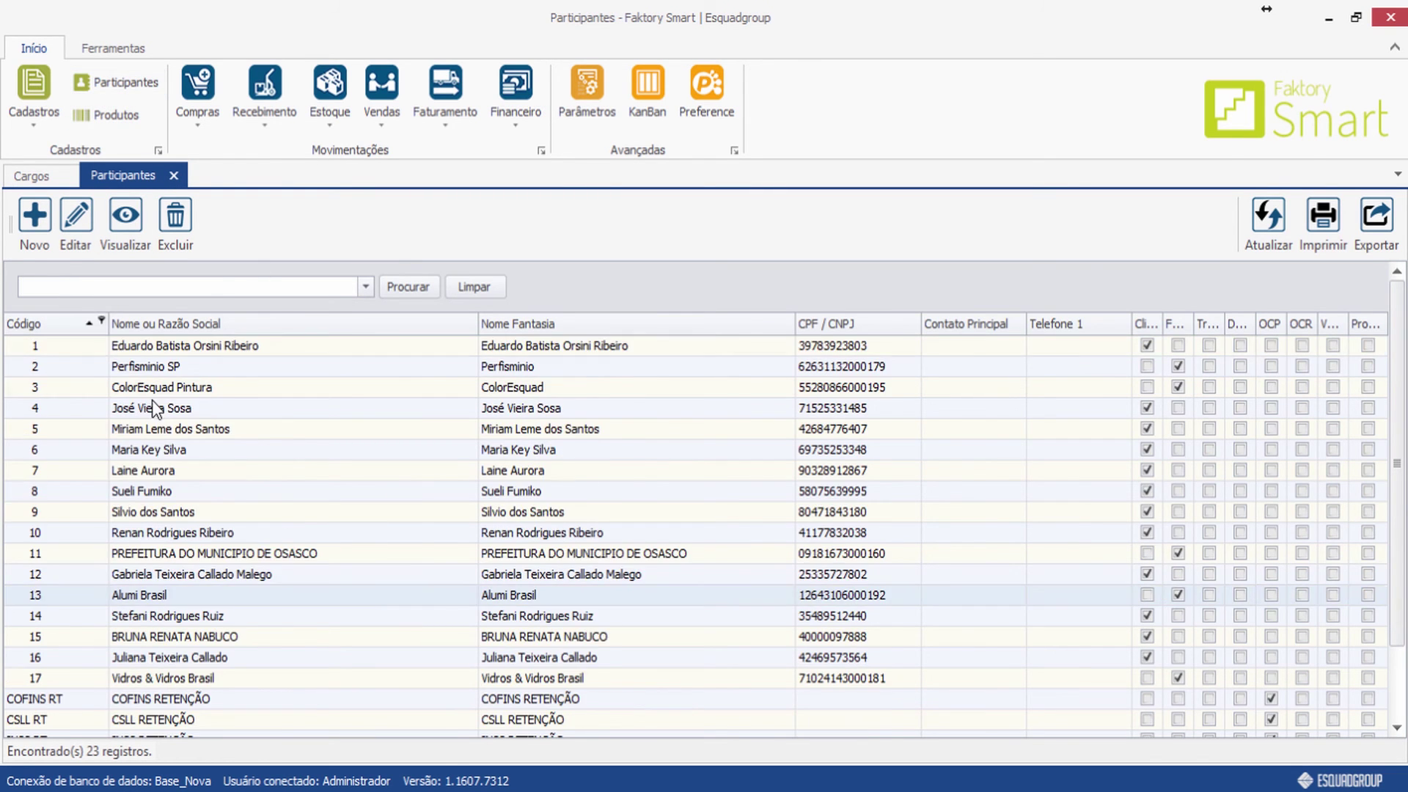
click(199, 345)
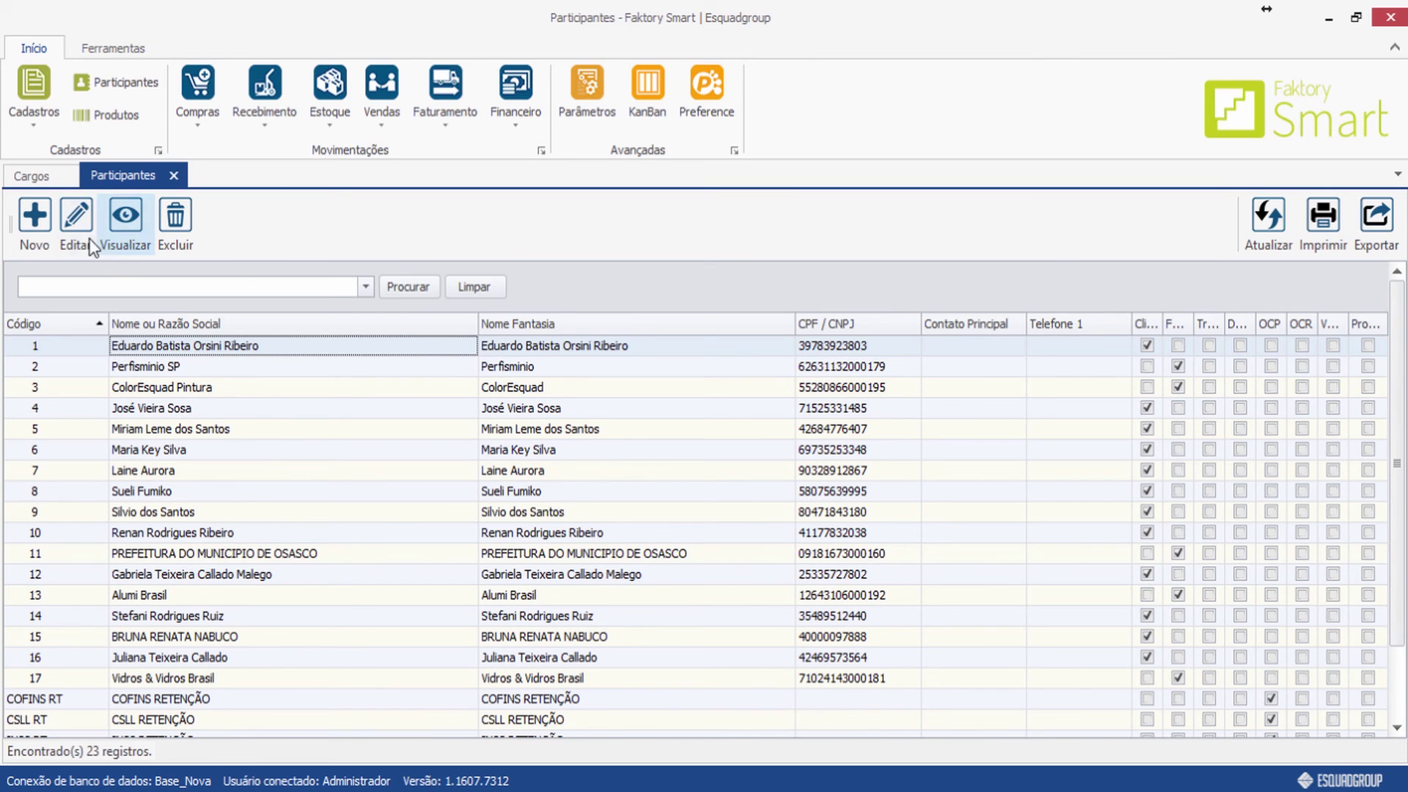
click(76, 218)
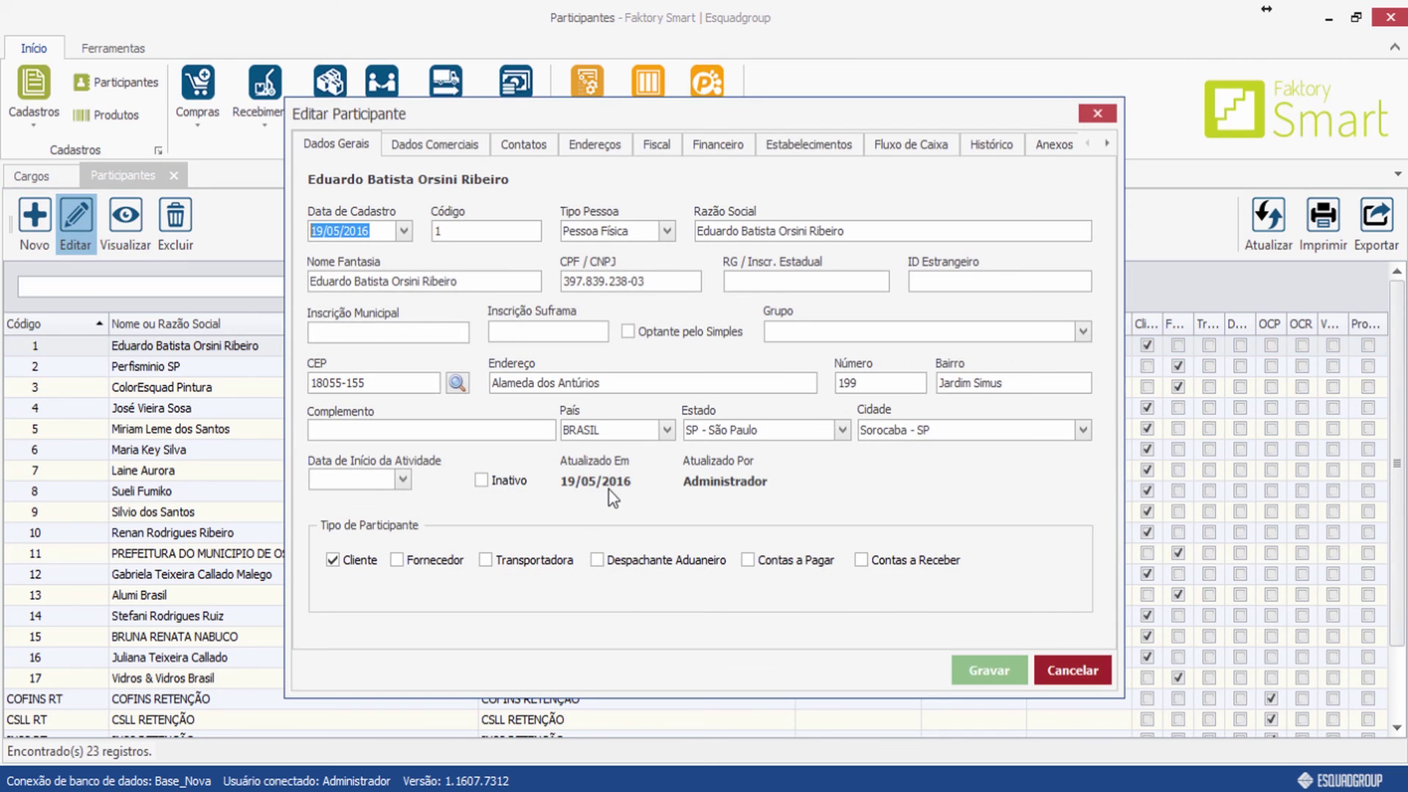
click(520, 144)
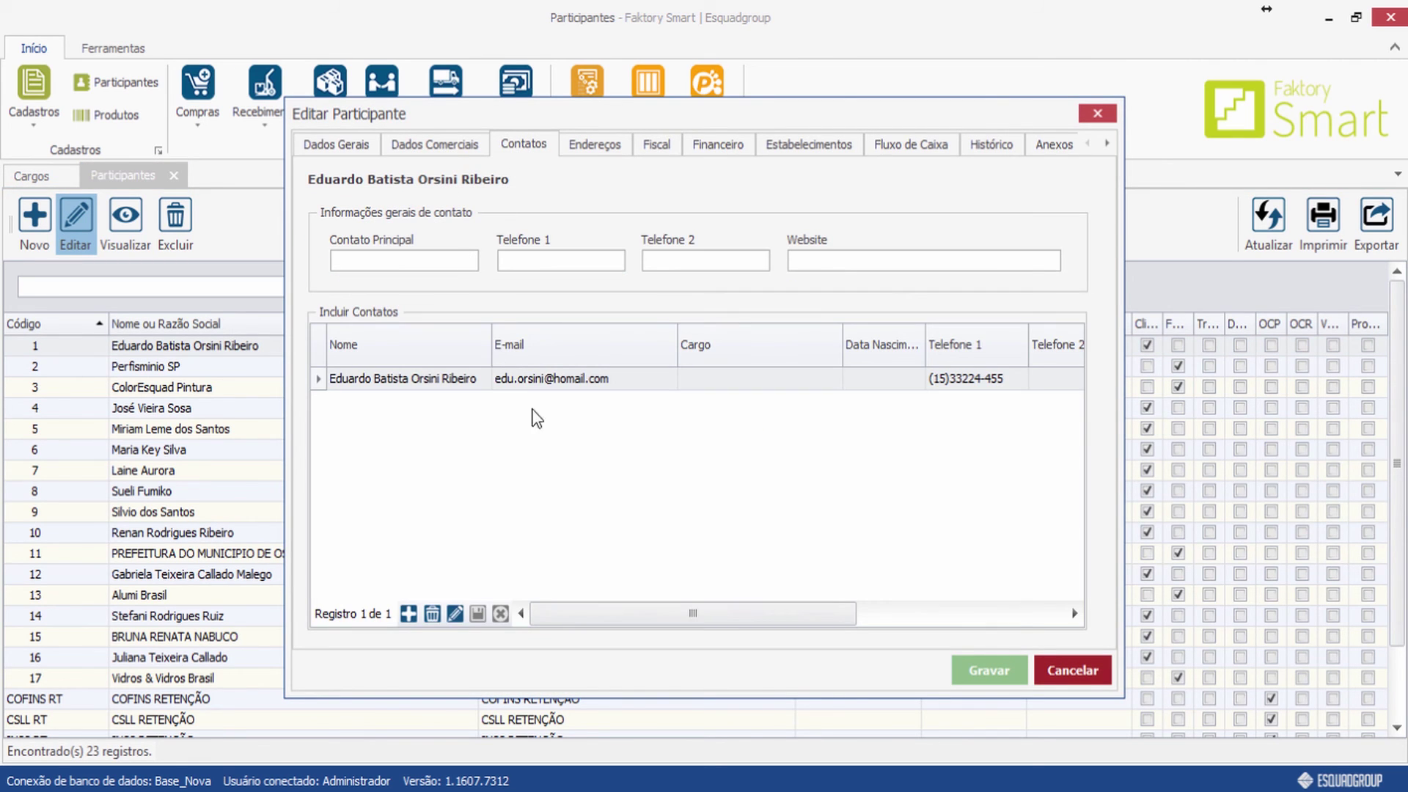
Set the contact's Cargo to Vendedor, save the participant, and close Participantes and Cargos.
click(724, 378)
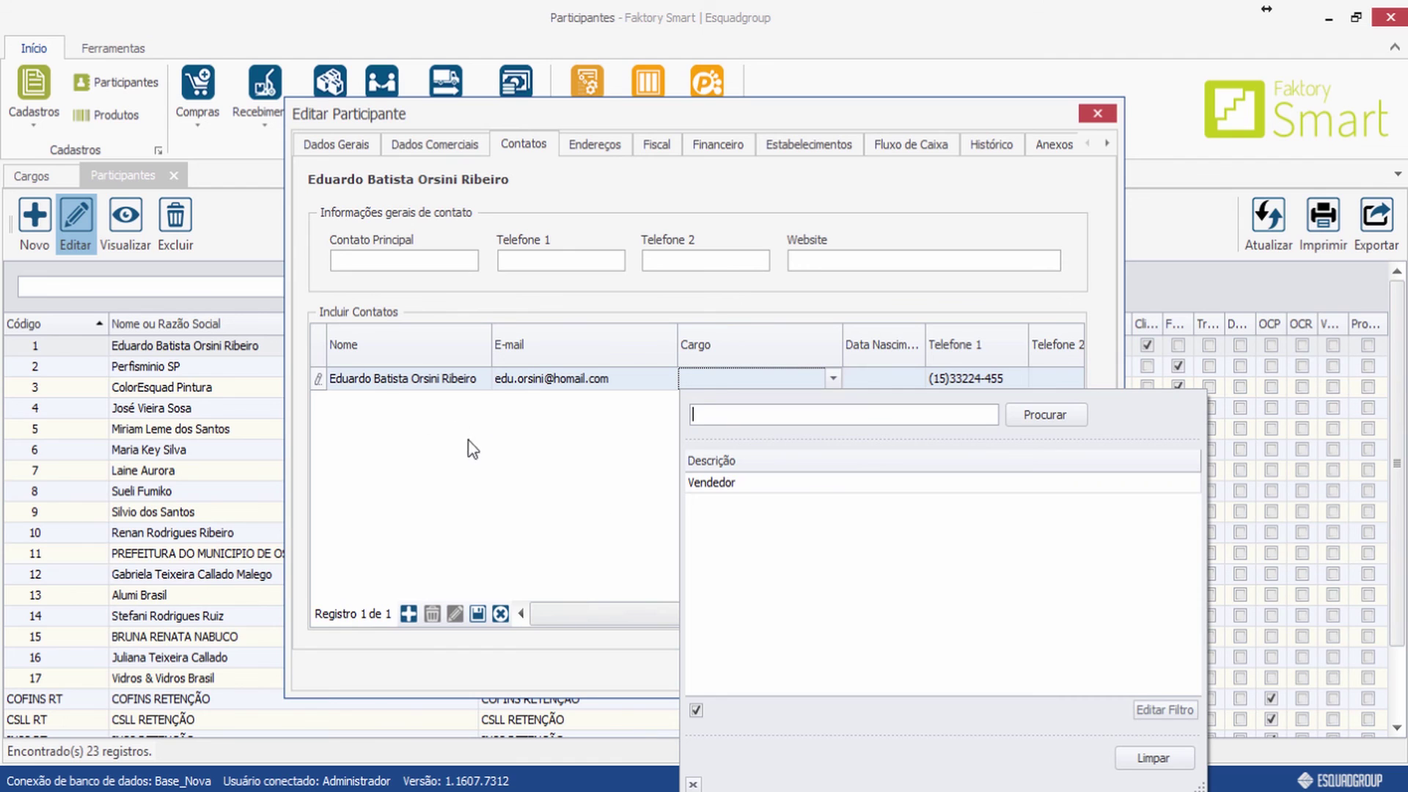
click(718, 484)
click(702, 506)
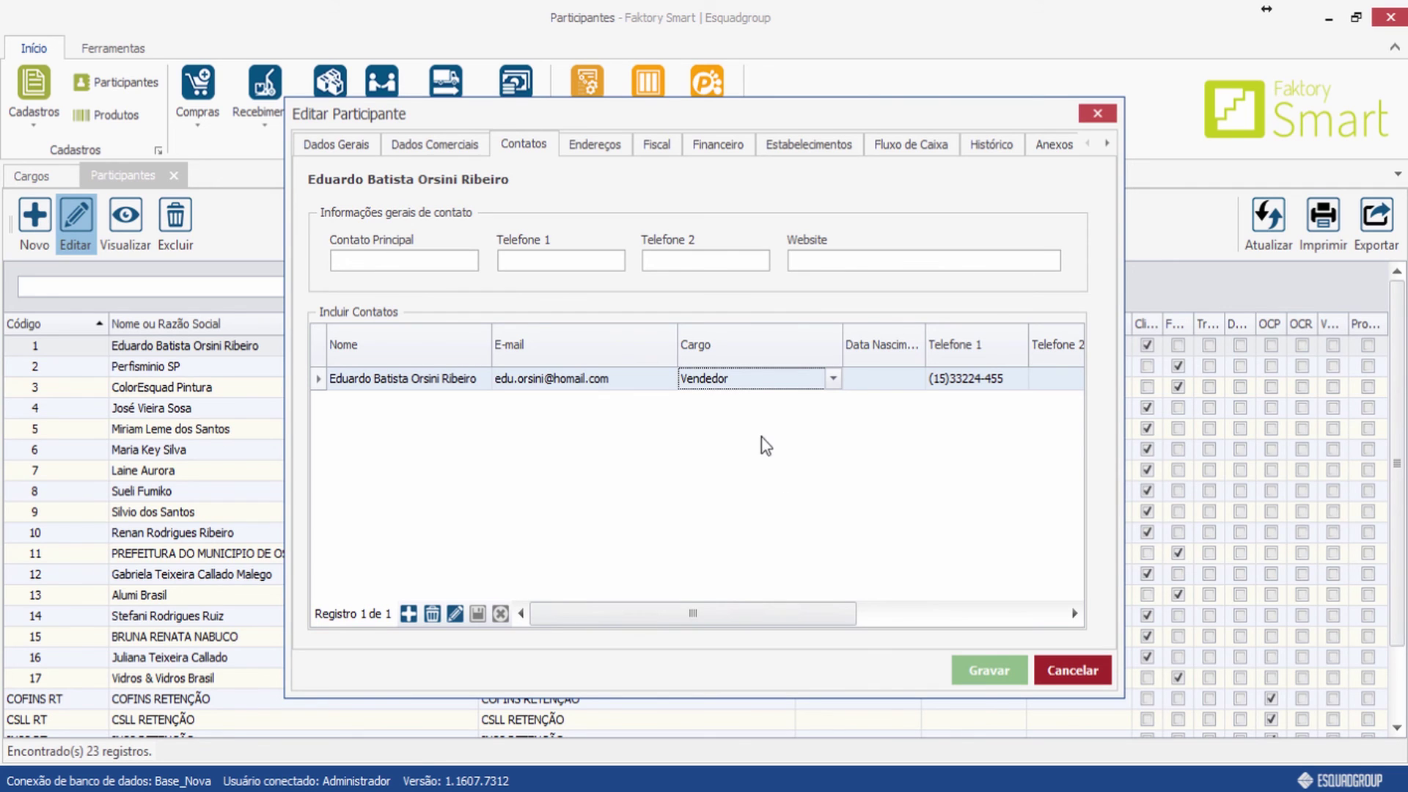
click(816, 385)
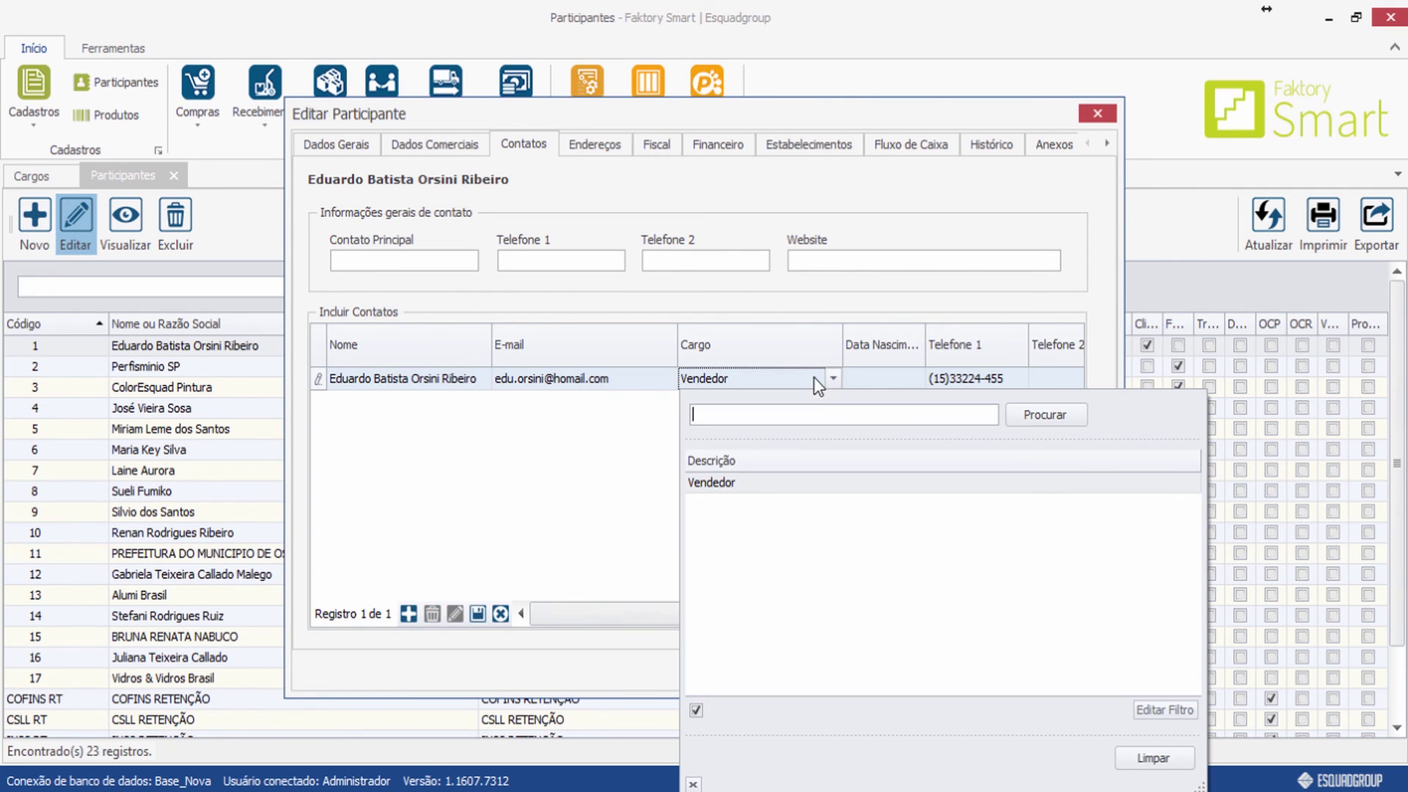
click(816, 382)
click(976, 661)
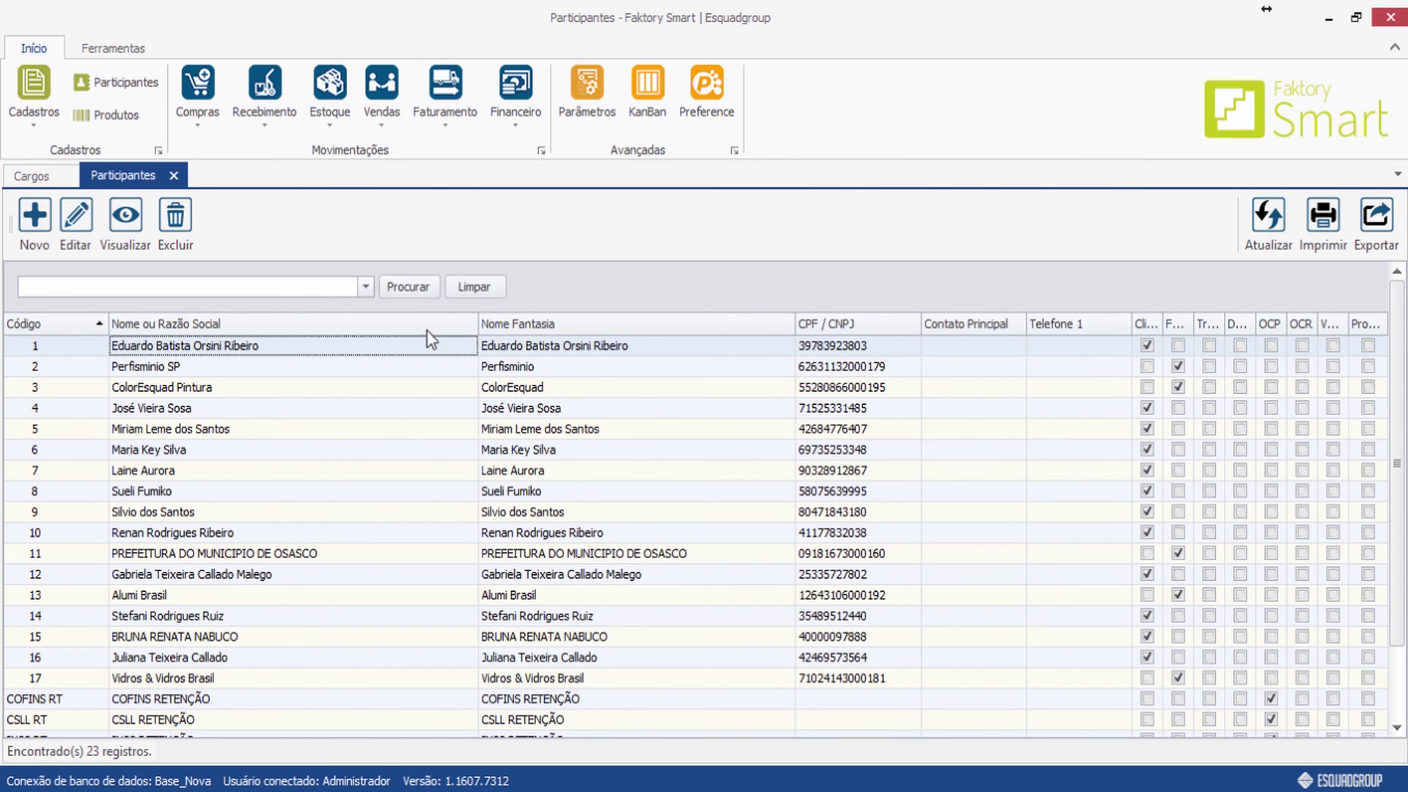
click(175, 177)
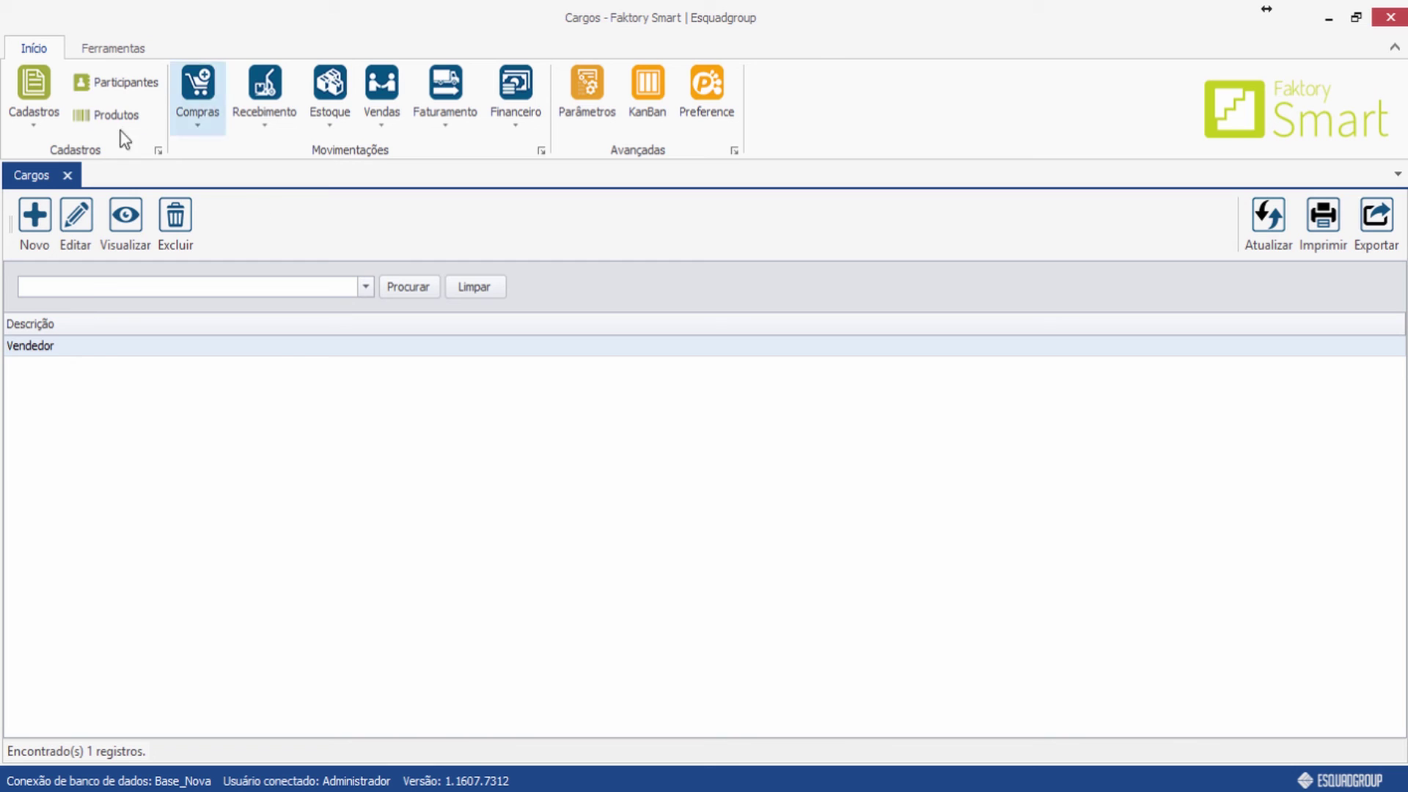
click(67, 175)
Open the Meios de Contato register from Cadastros > Diversos and start a new entry.
click(36, 122)
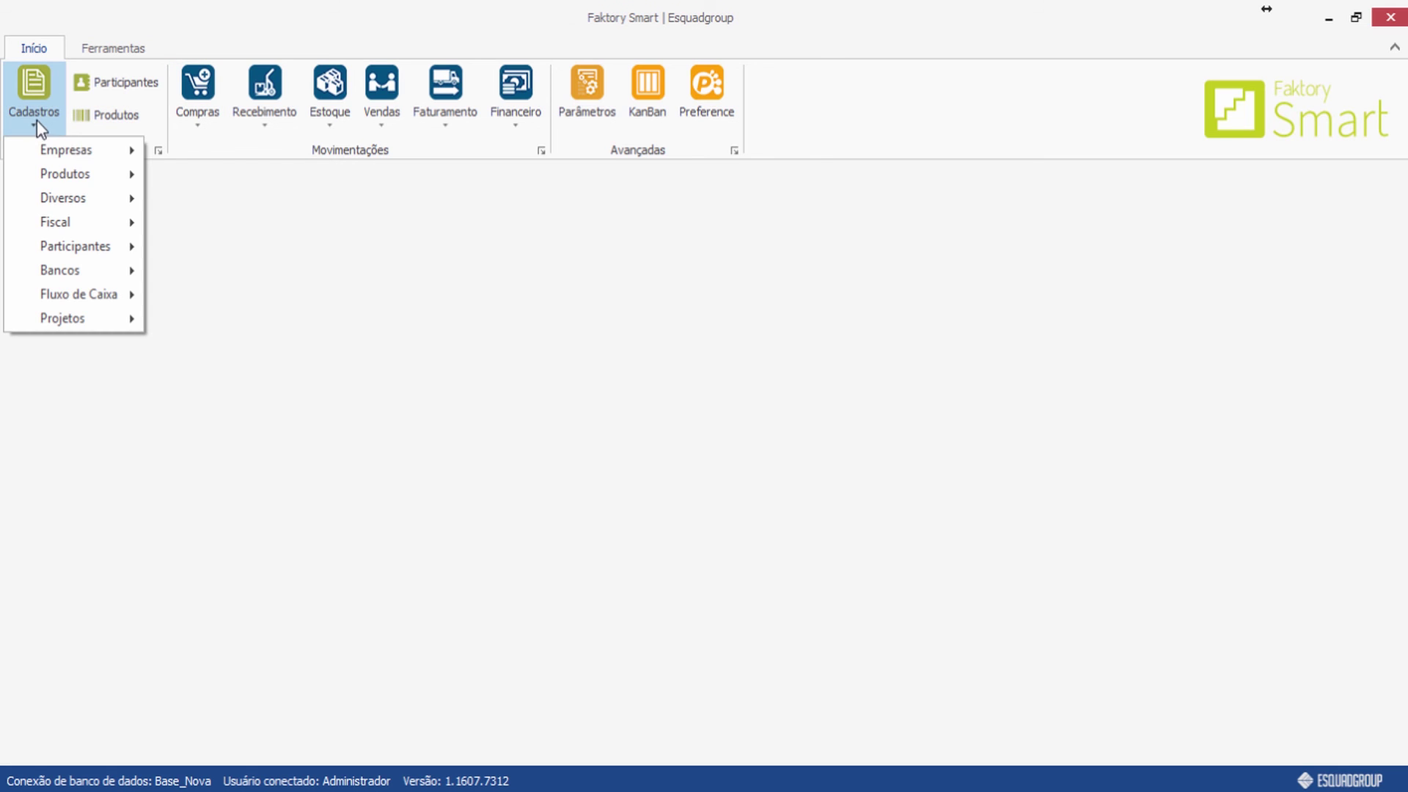
mouse_move(129, 192)
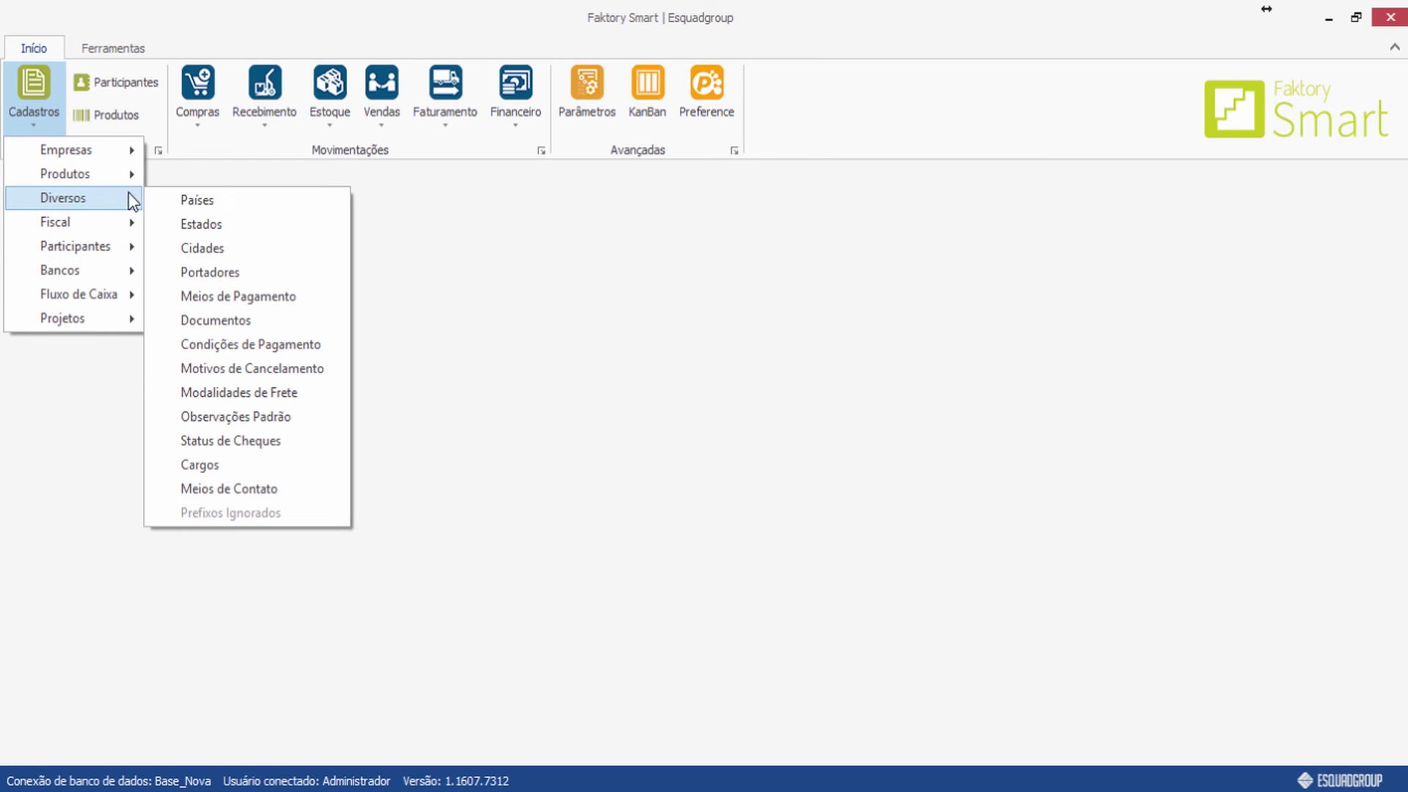
click(248, 495)
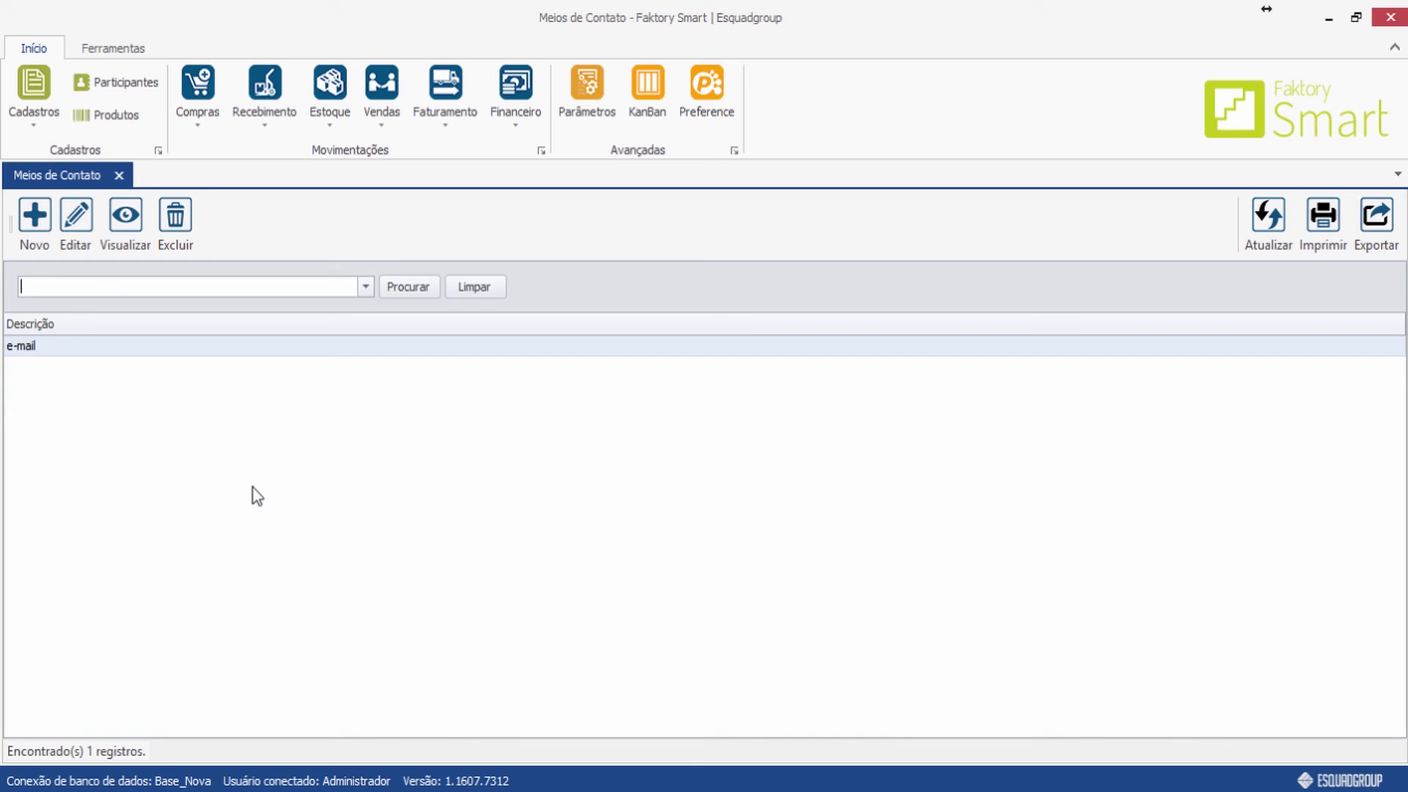
click(34, 218)
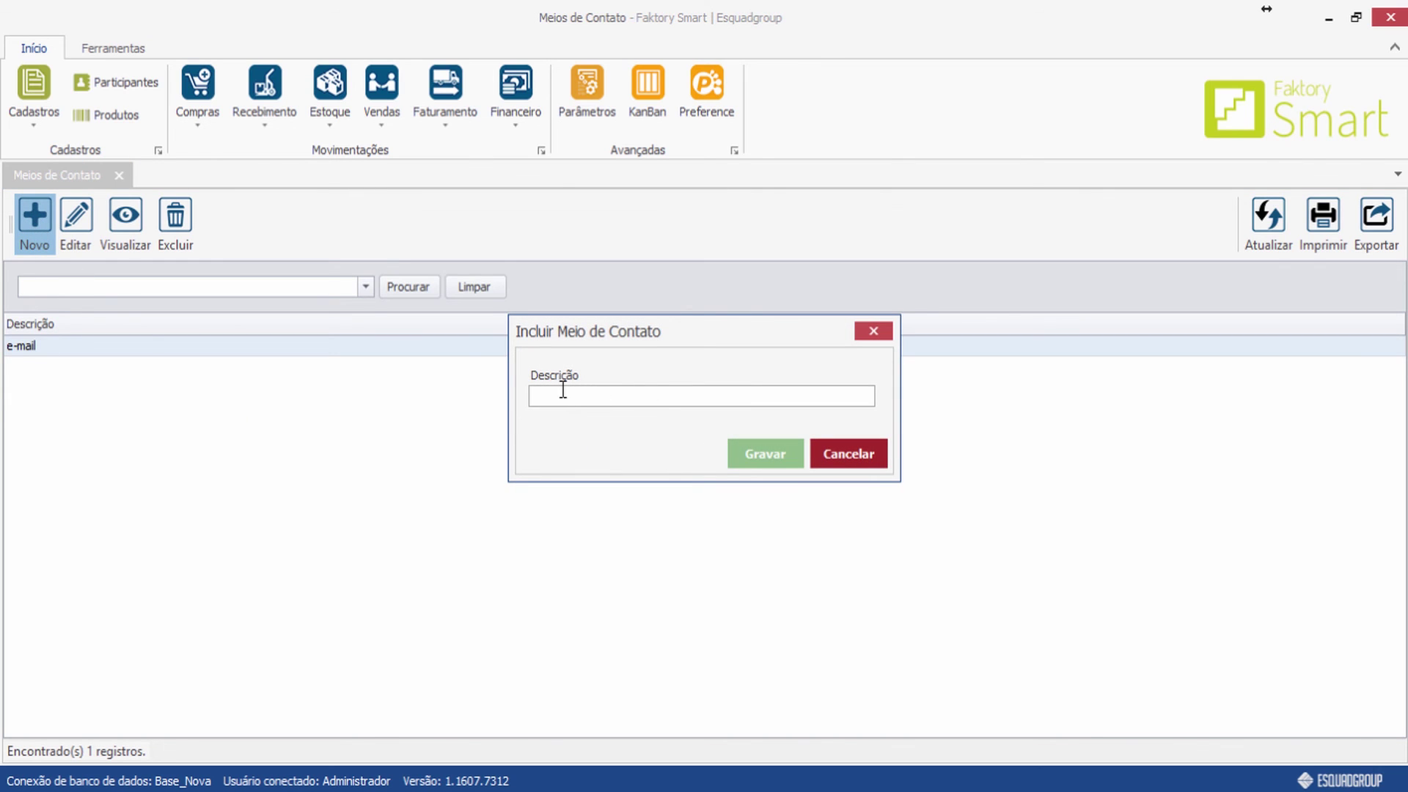
Add the contact means 'telefone' and 'skype', saving each one.
text(telefone)
click(751, 455)
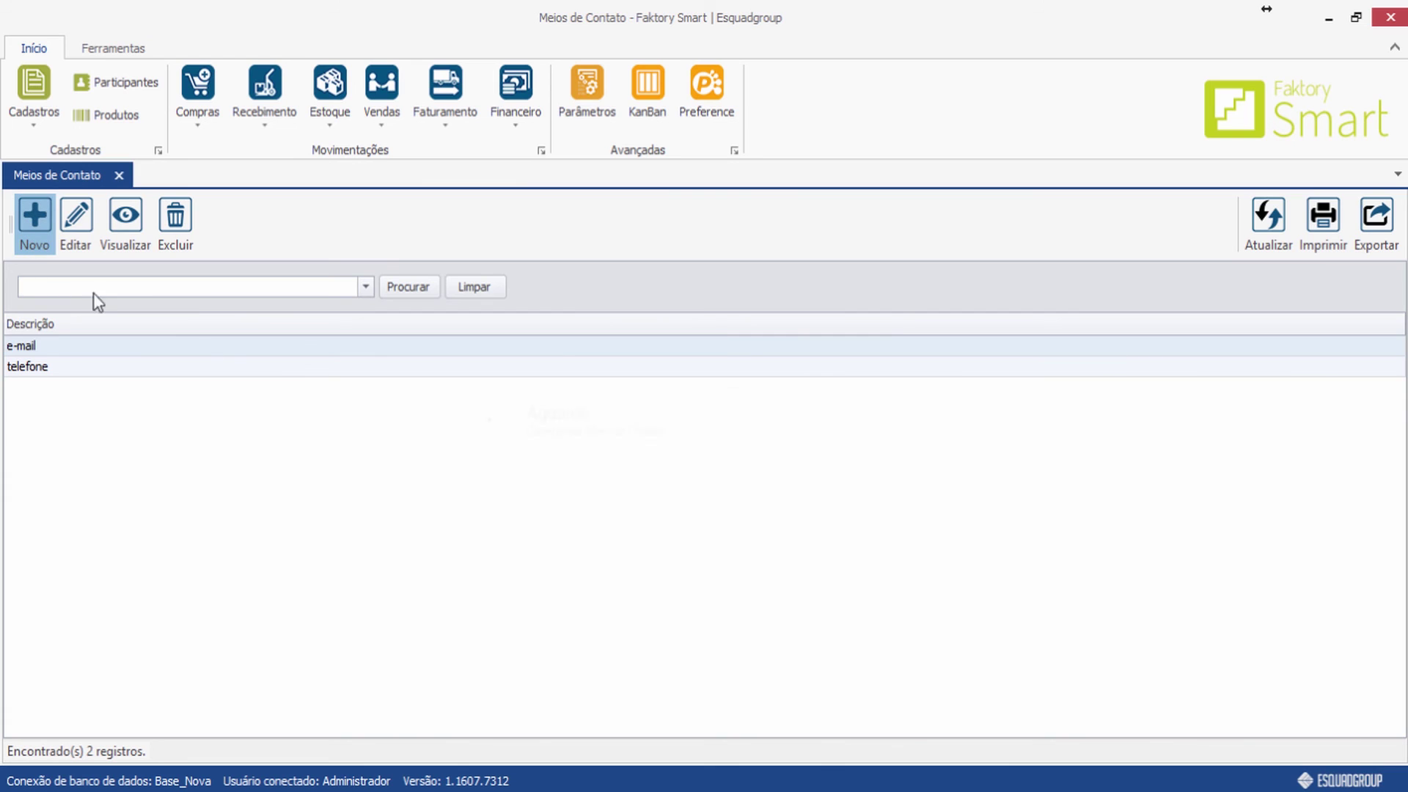
text(skype)
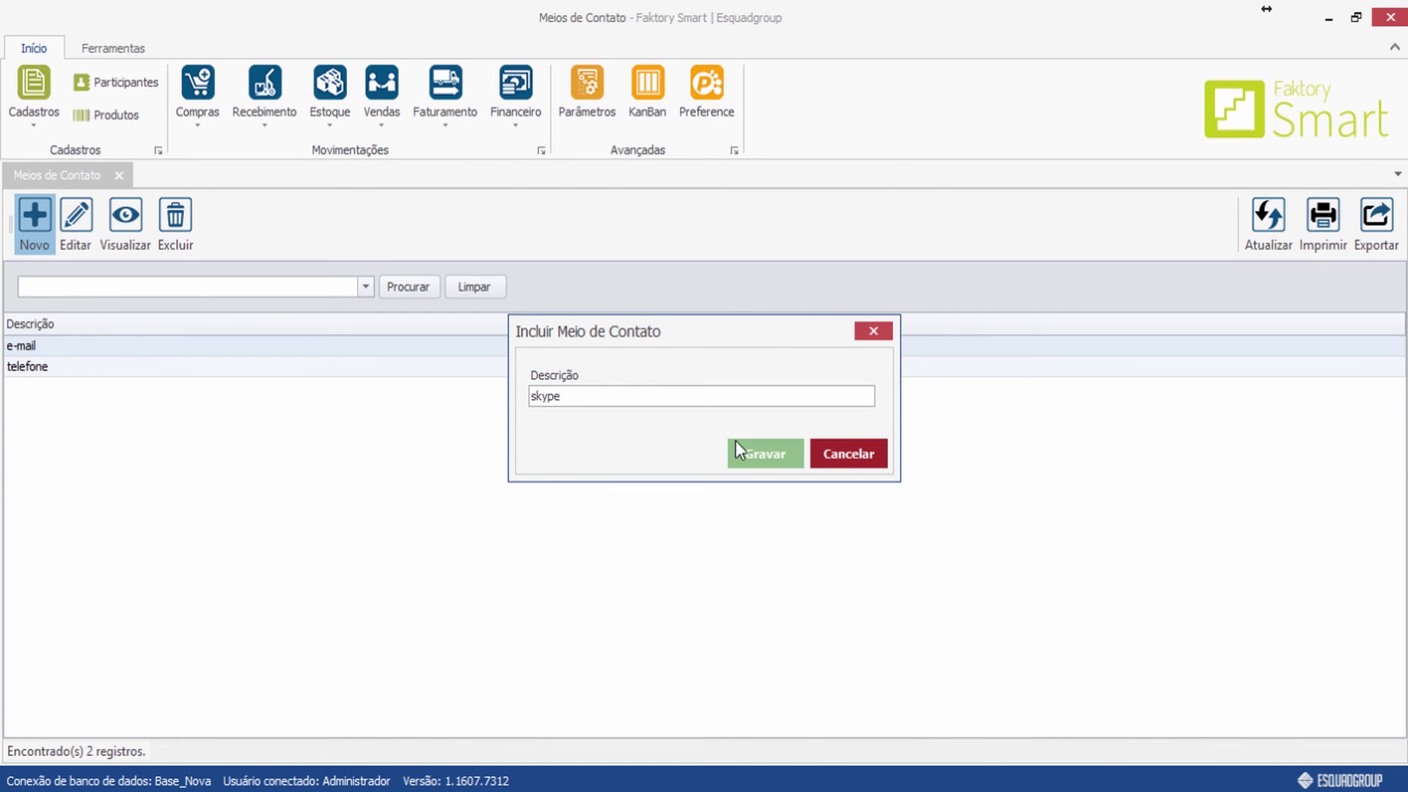
click(729, 454)
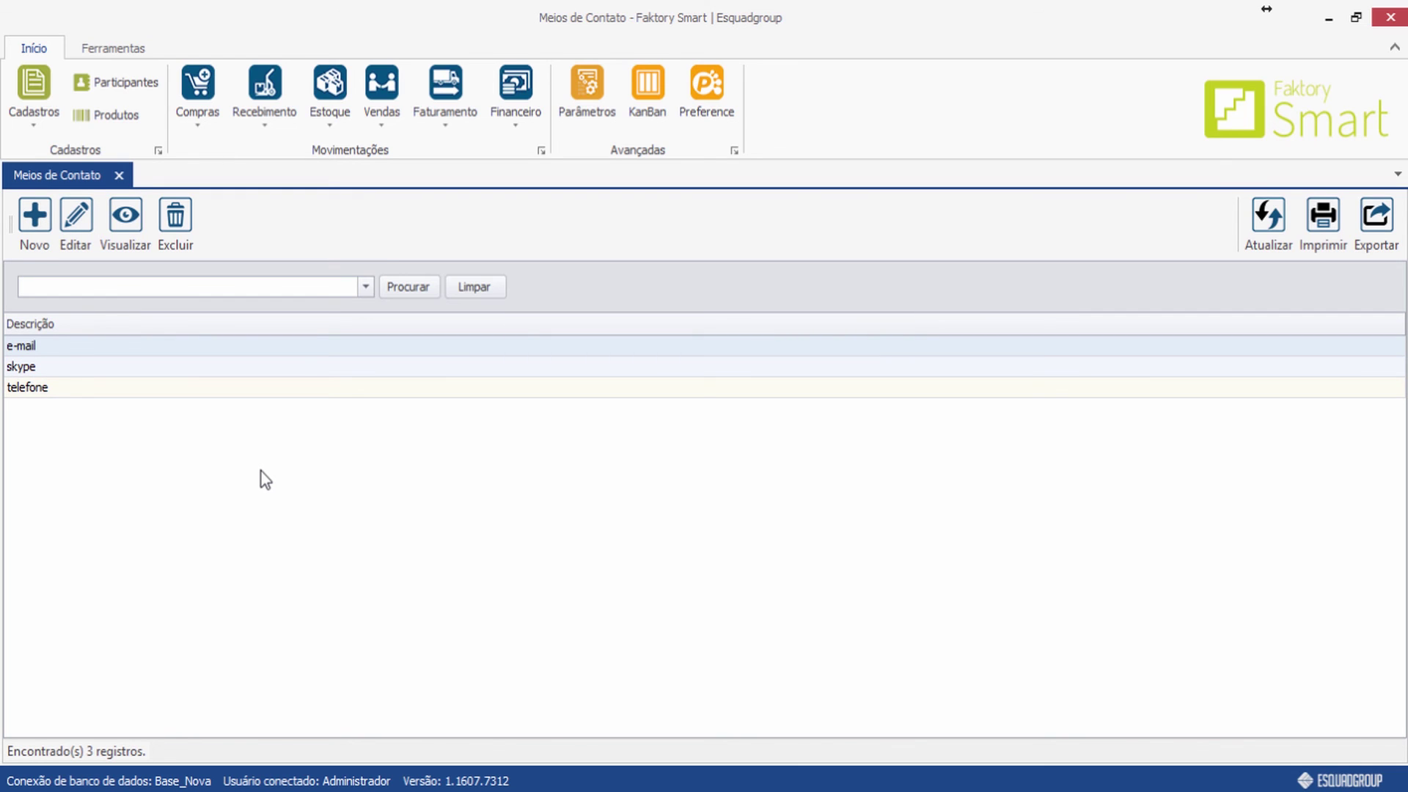